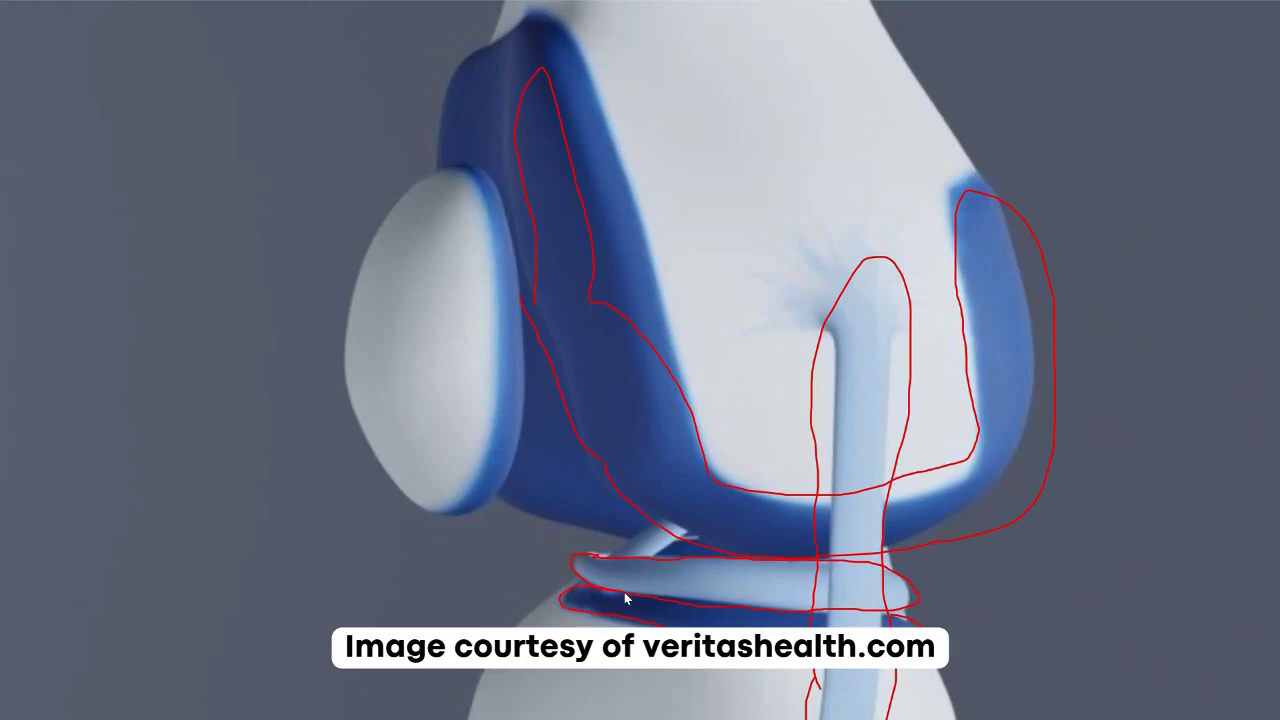
Extend the red pen outline along the lower meniscus and advance to the Knee Joint slide.
{"action": "left_click_drag", "start_coordinate": [783, 614], "coordinate": [900, 614]}
{"action": "mouse_move", "coordinate": [206, 701]}
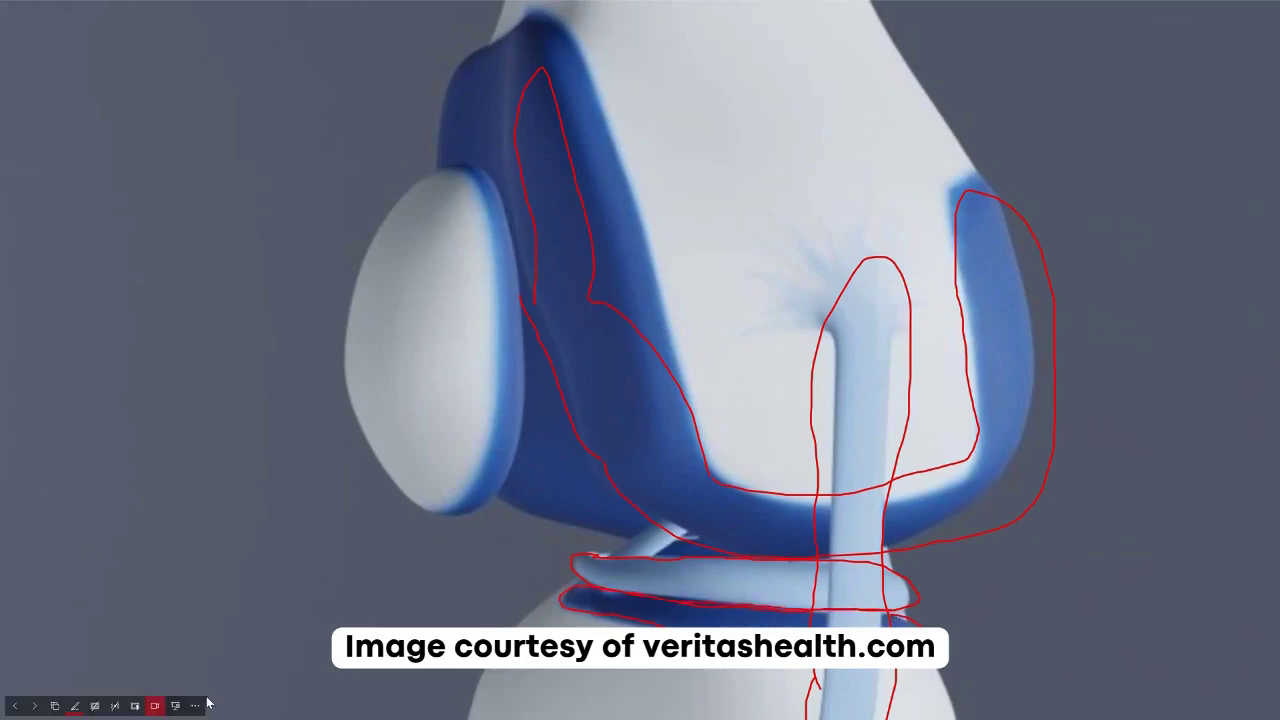
{"action": "left_click", "coordinate": [40, 705]}
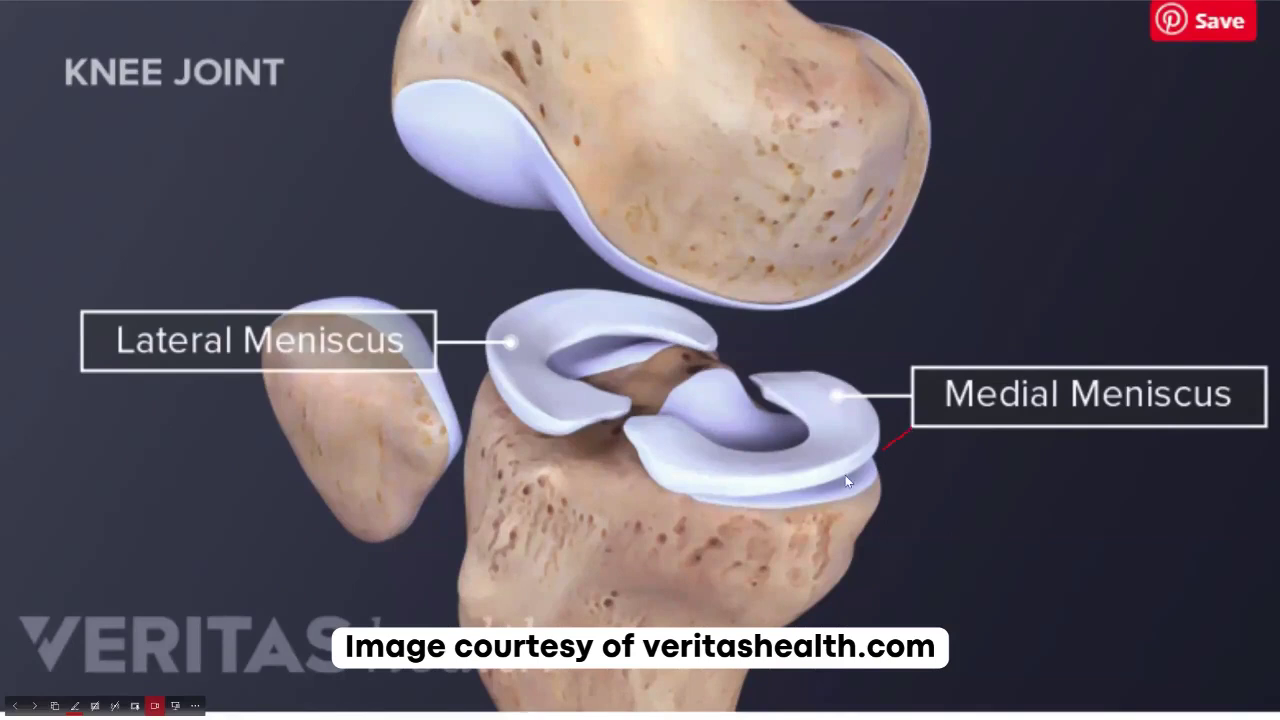
Hatch the medial meniscus on the Knee Joint slide with red pen strokes and a loop.
{"action": "left_click_drag", "start_coordinate": [793, 511], "coordinate": [783, 517]}
{"action": "left_click_drag", "start_coordinate": [885, 397], "coordinate": [726, 523]}
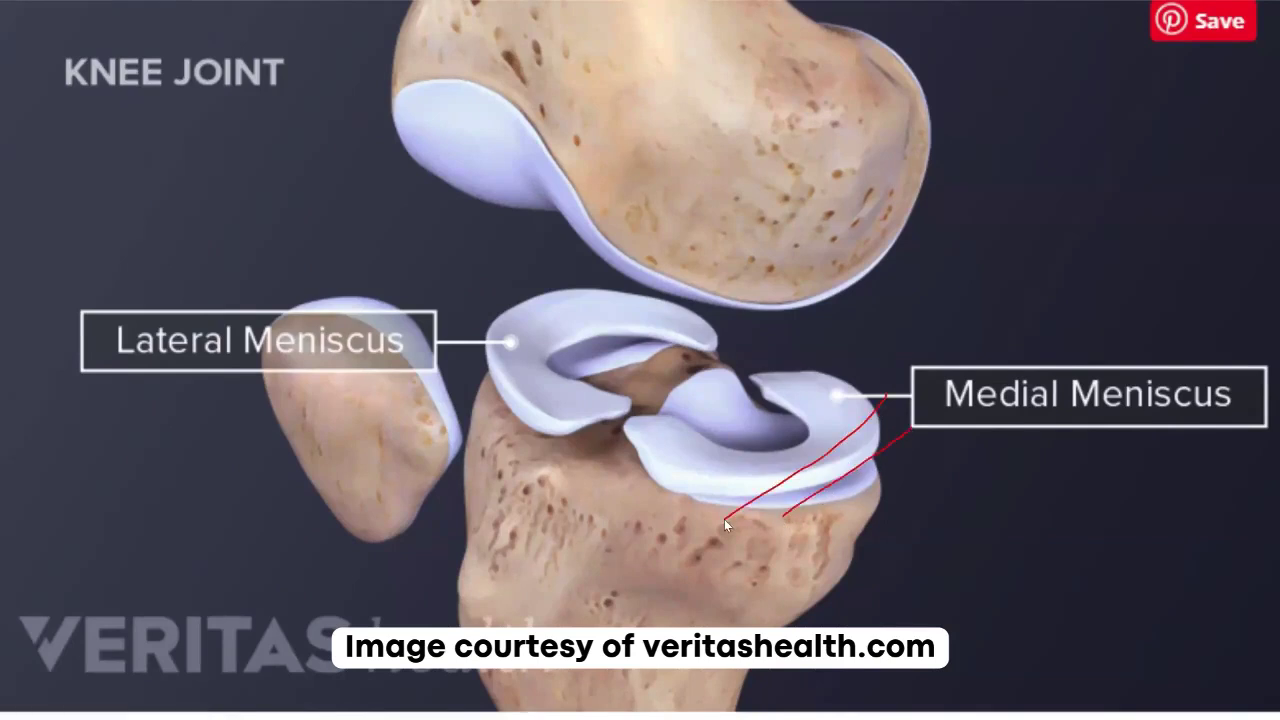
{"action": "left_click_drag", "start_coordinate": [858, 353], "coordinate": [712, 470]}
{"action": "left_click_drag", "start_coordinate": [814, 352], "coordinate": [772, 422]}
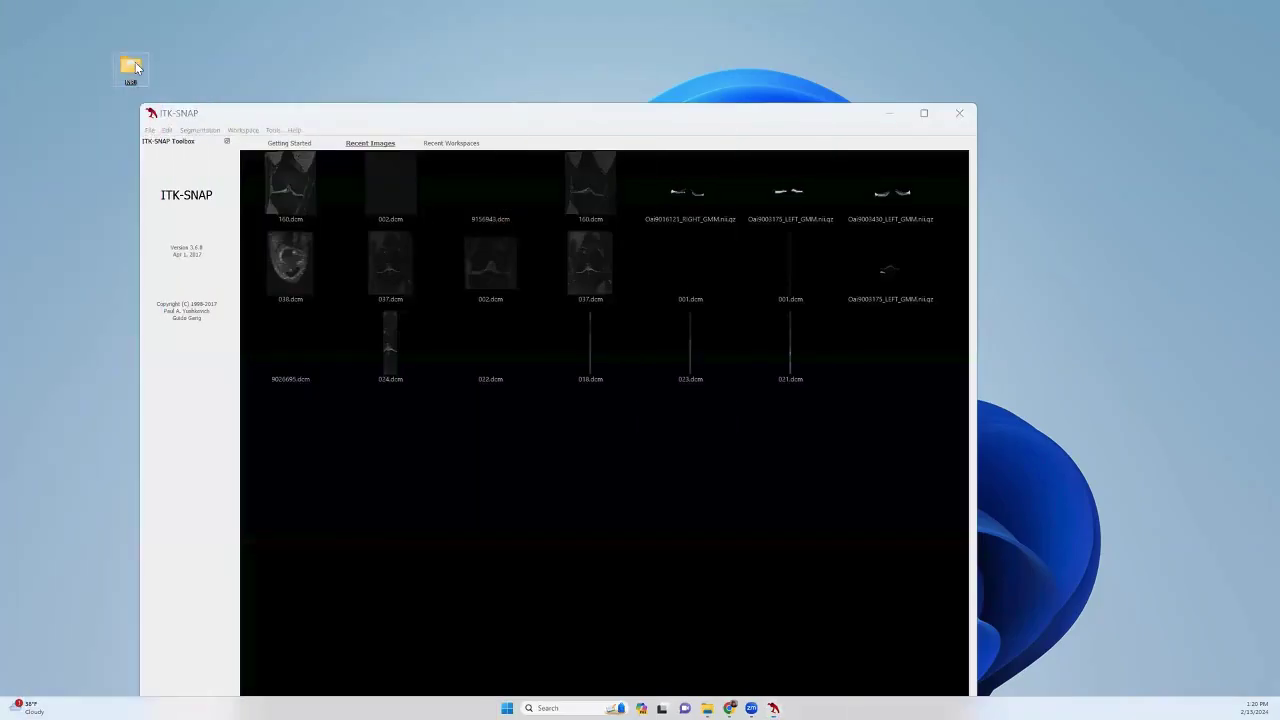
Open the desktop MRI and study folders, drag the scan folder onto ITK-SNAP, and minimize Explorer.
{"action": "double_click", "coordinate": [132, 66]}
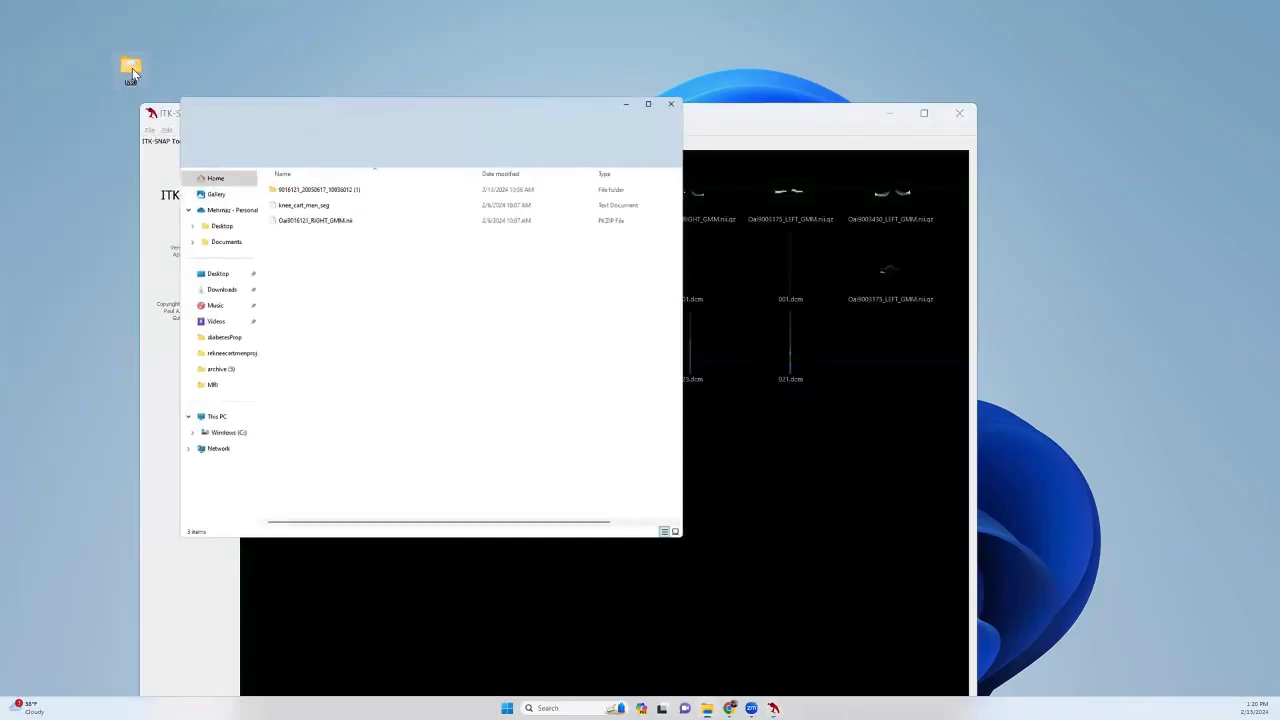
{"action": "double_click", "coordinate": [298, 190]}
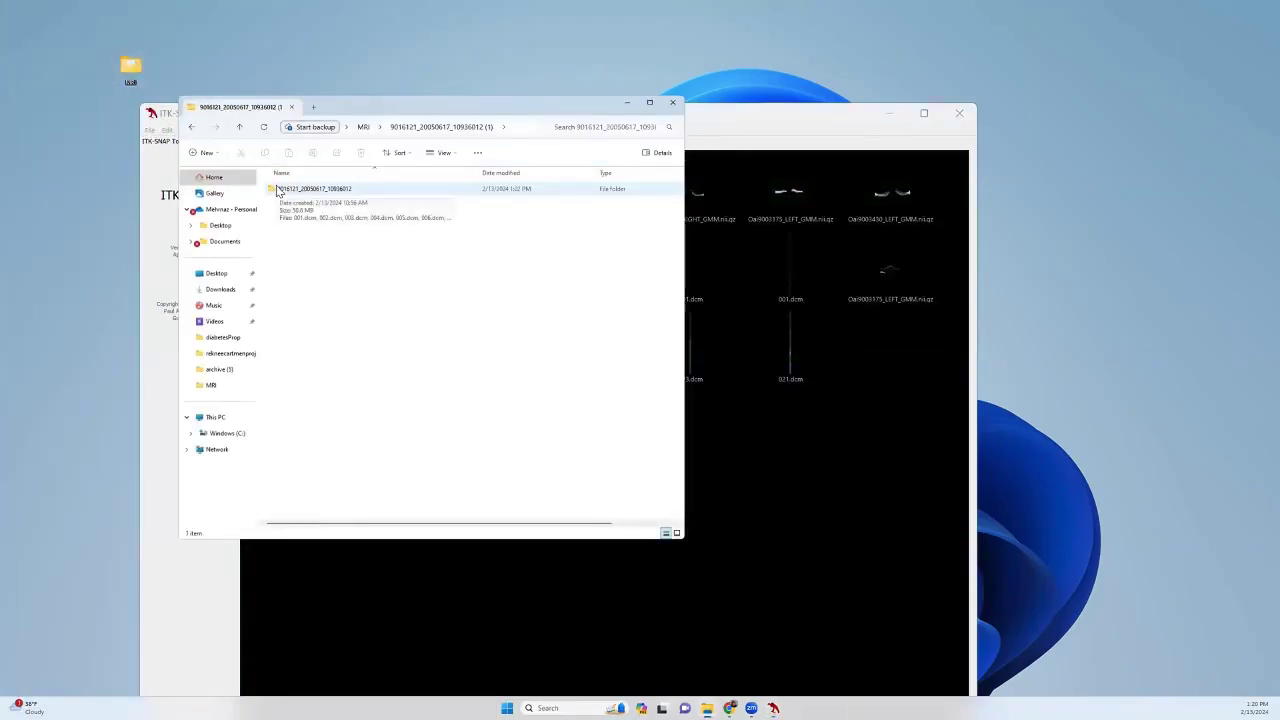
{"action": "left_click_drag", "start_coordinate": [280, 191], "coordinate": [748, 408]}
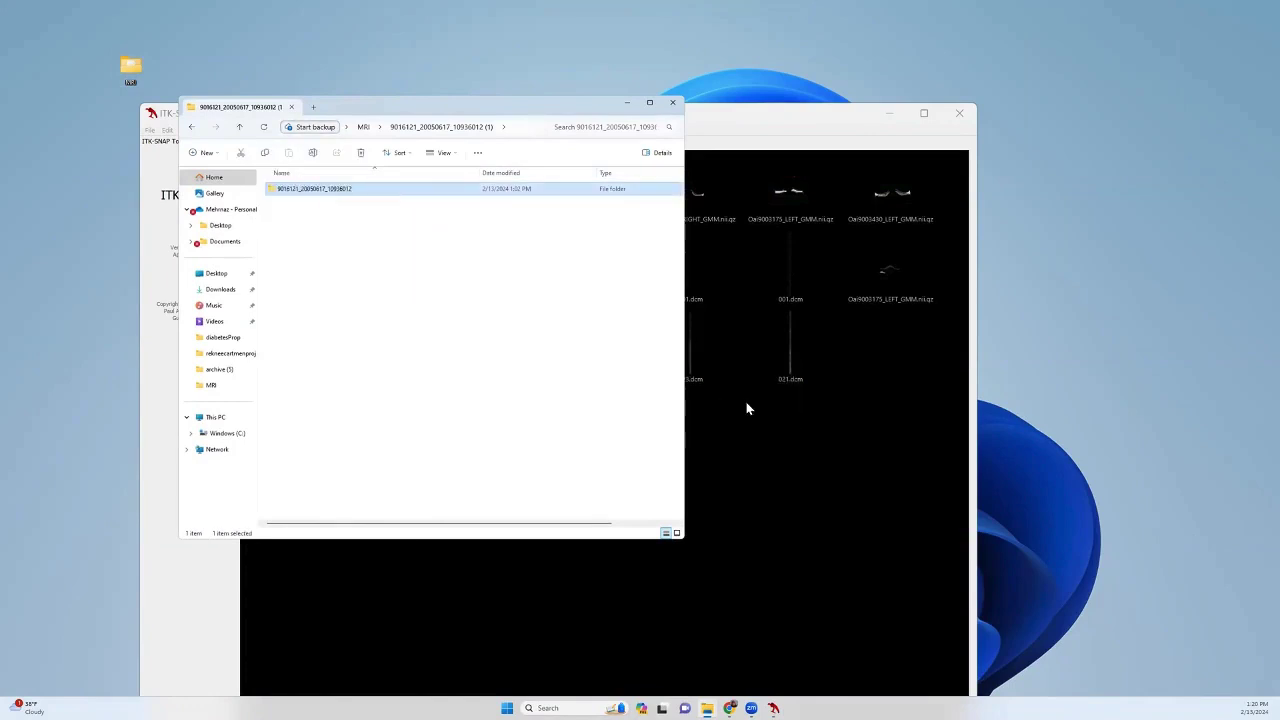
{"action": "left_click", "coordinate": [626, 102]}
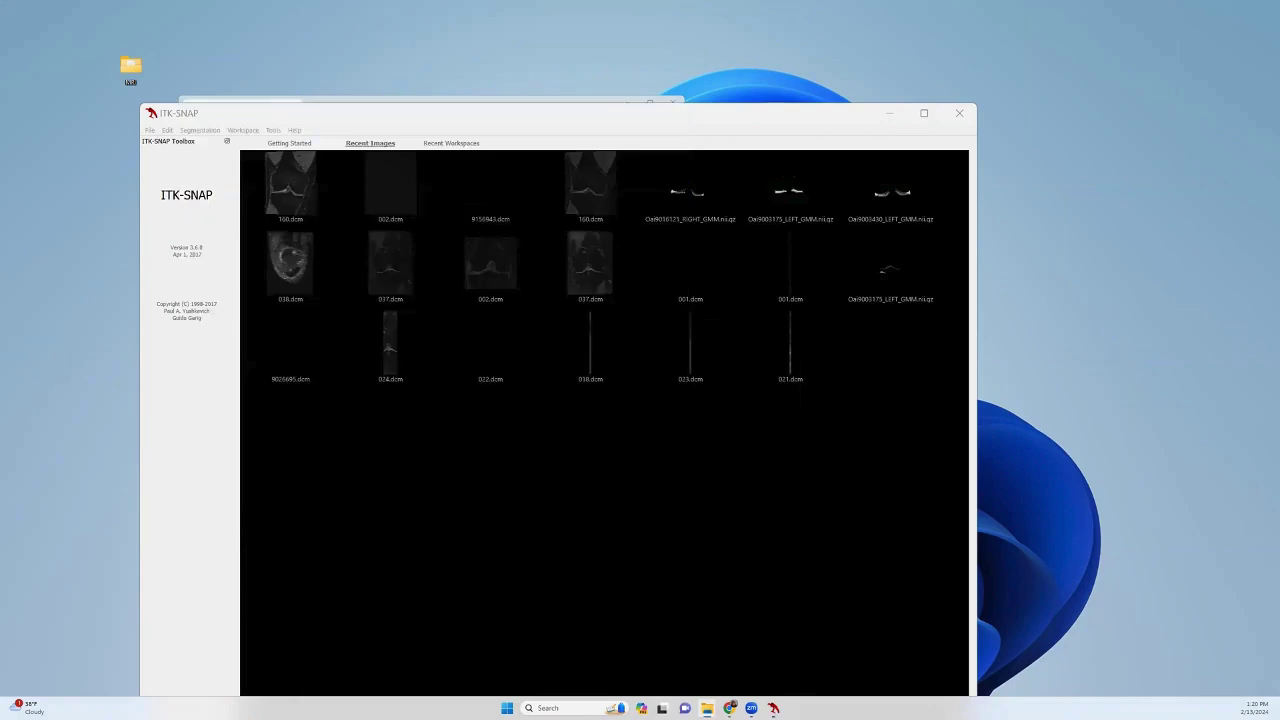
Load SAG_3D_DESS_RIGHT (384 x 384 x 160) as a DICOM Image Series and close File Explorer.
{"action": "key", "text": "ctrl+o"}
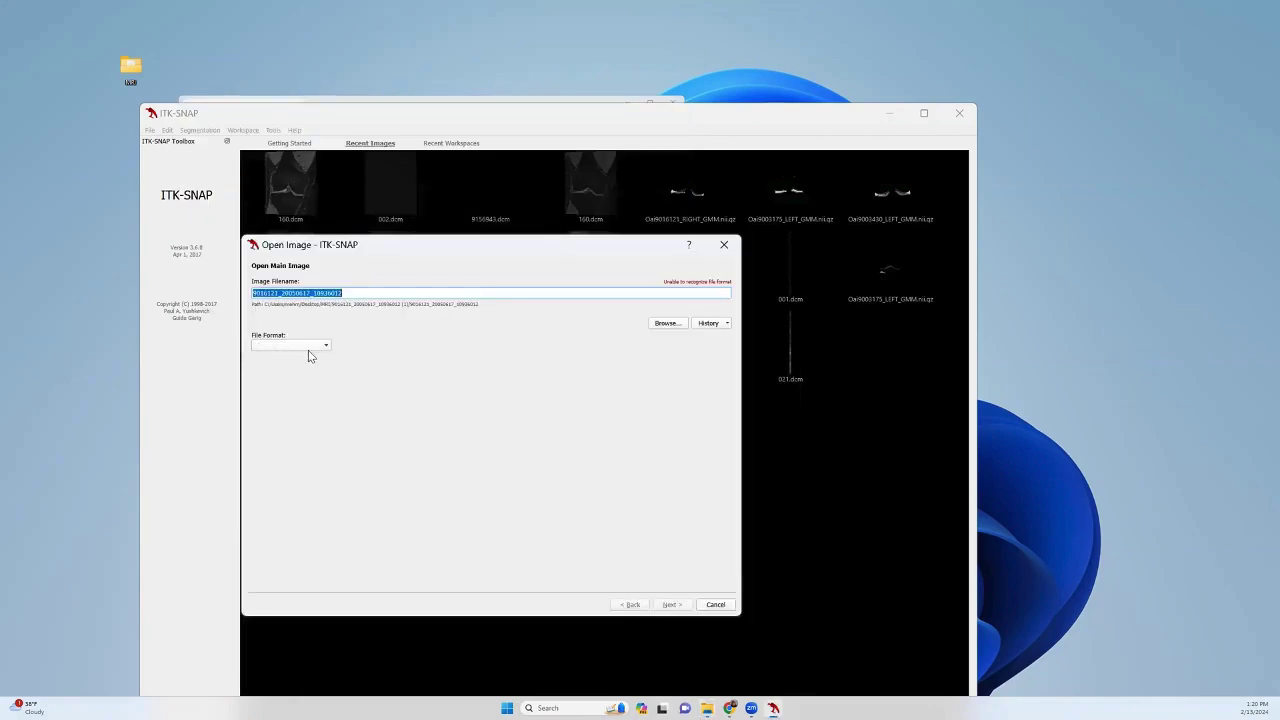
{"action": "left_click", "coordinate": [326, 350]}
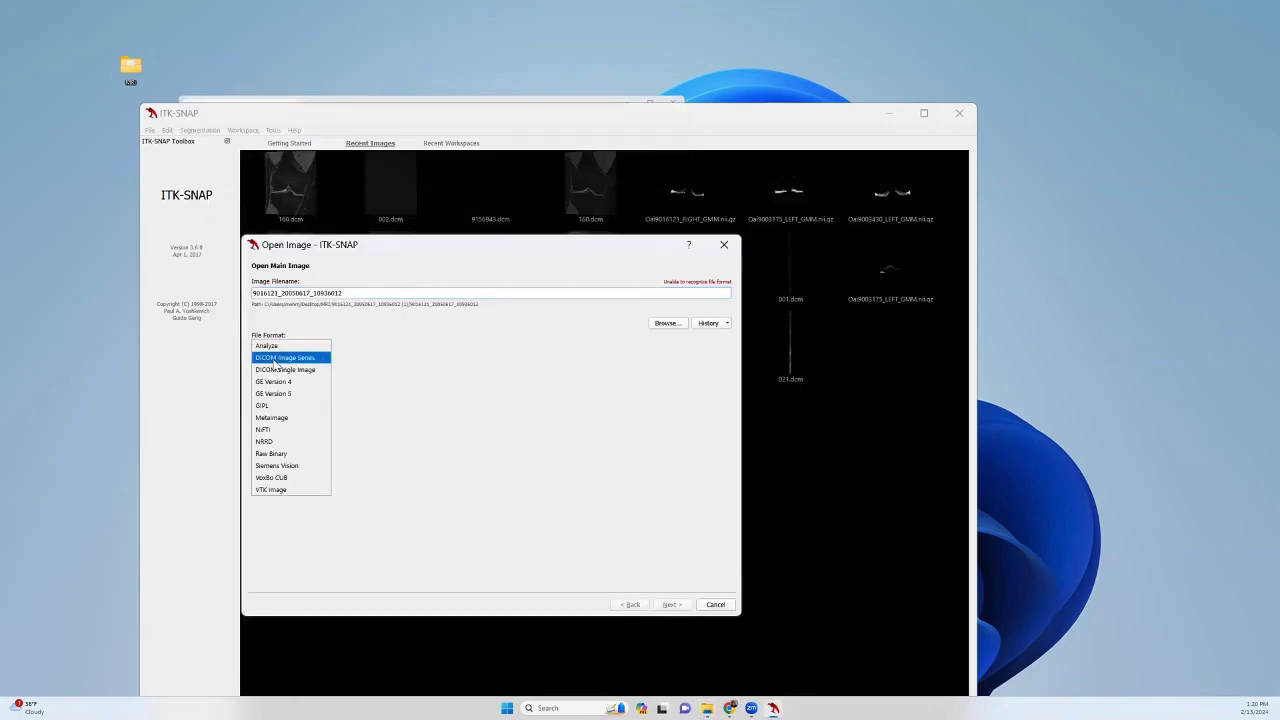
{"action": "left_click", "coordinate": [315, 357]}
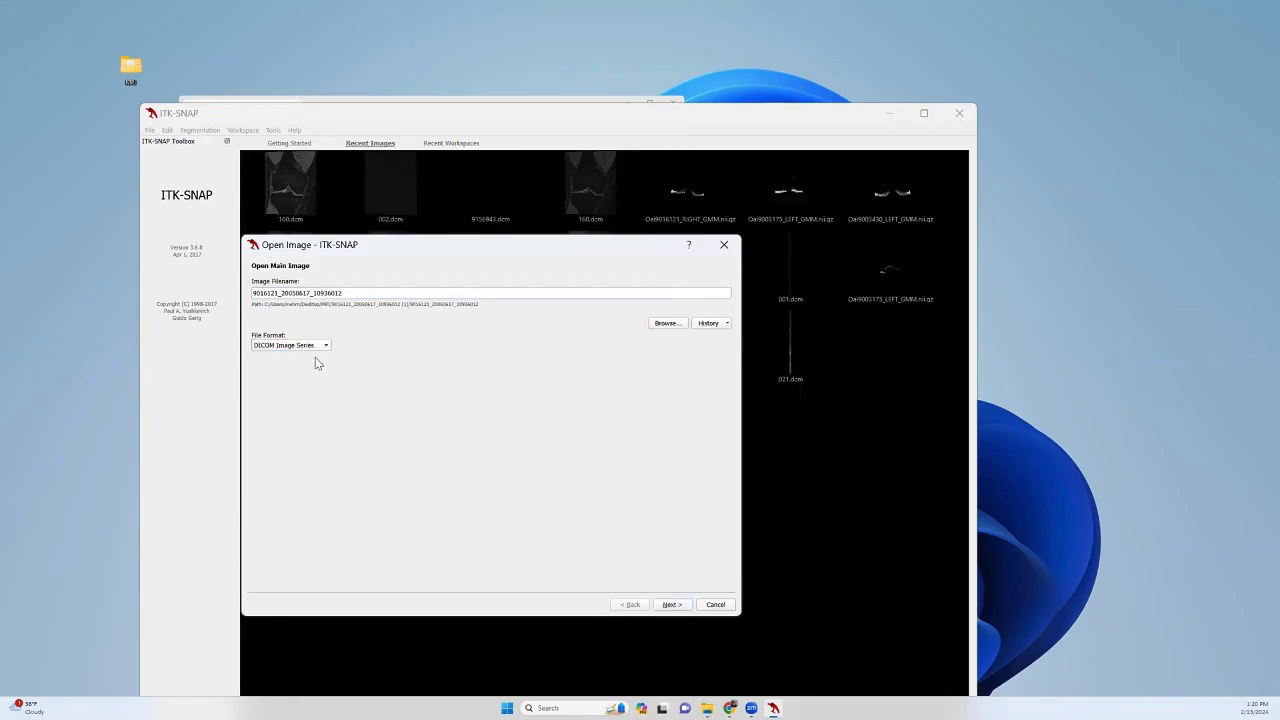
{"action": "left_click", "coordinate": [671, 604]}
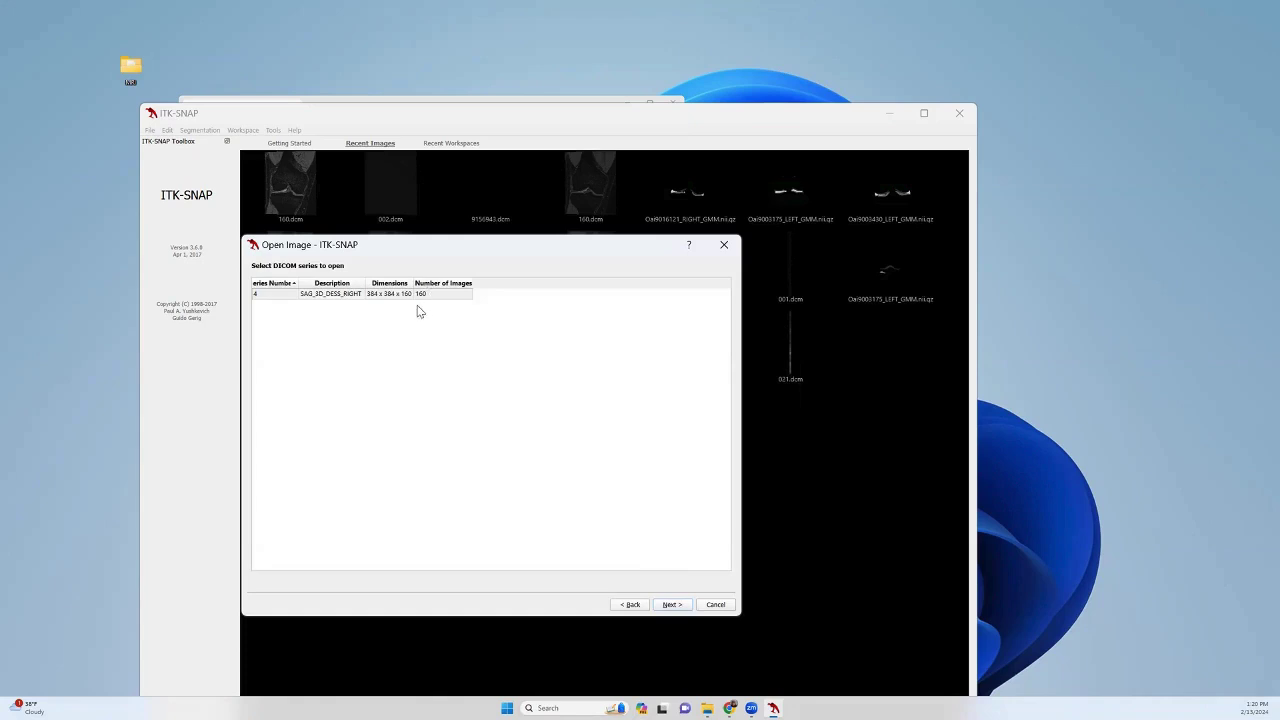
{"action": "left_click", "coordinate": [672, 606]}
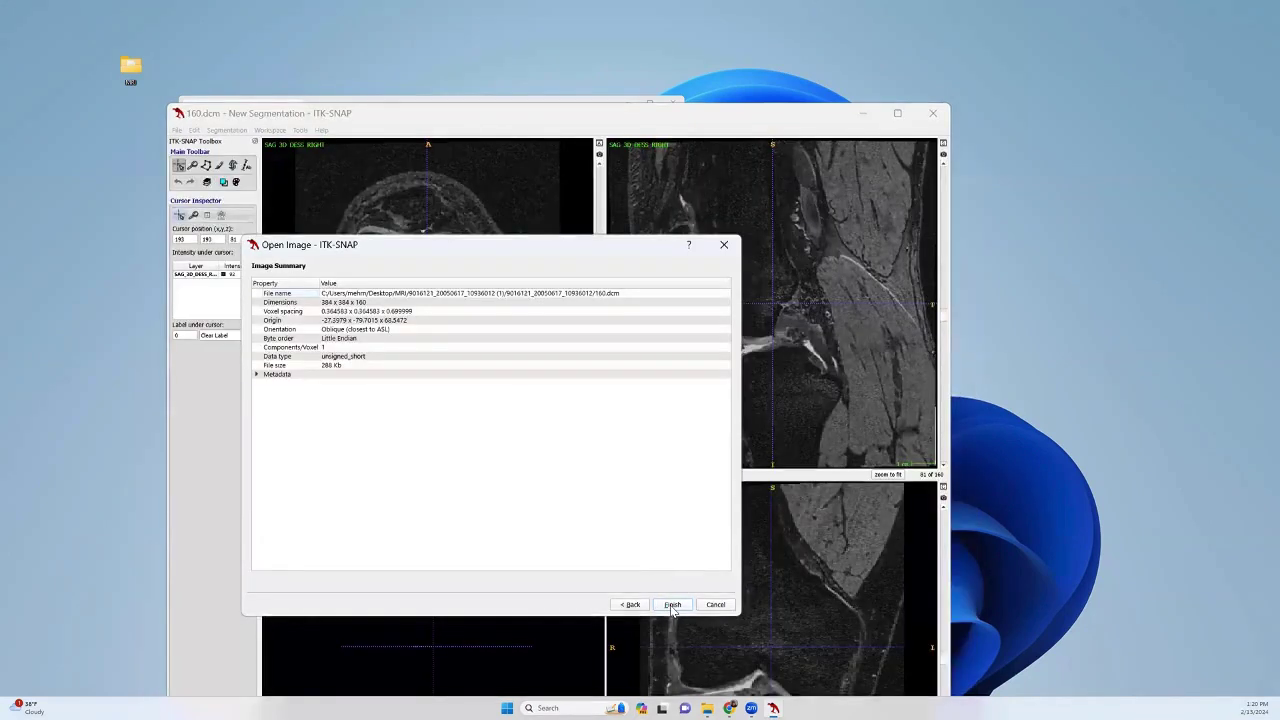
{"action": "left_click", "coordinate": [672, 605]}
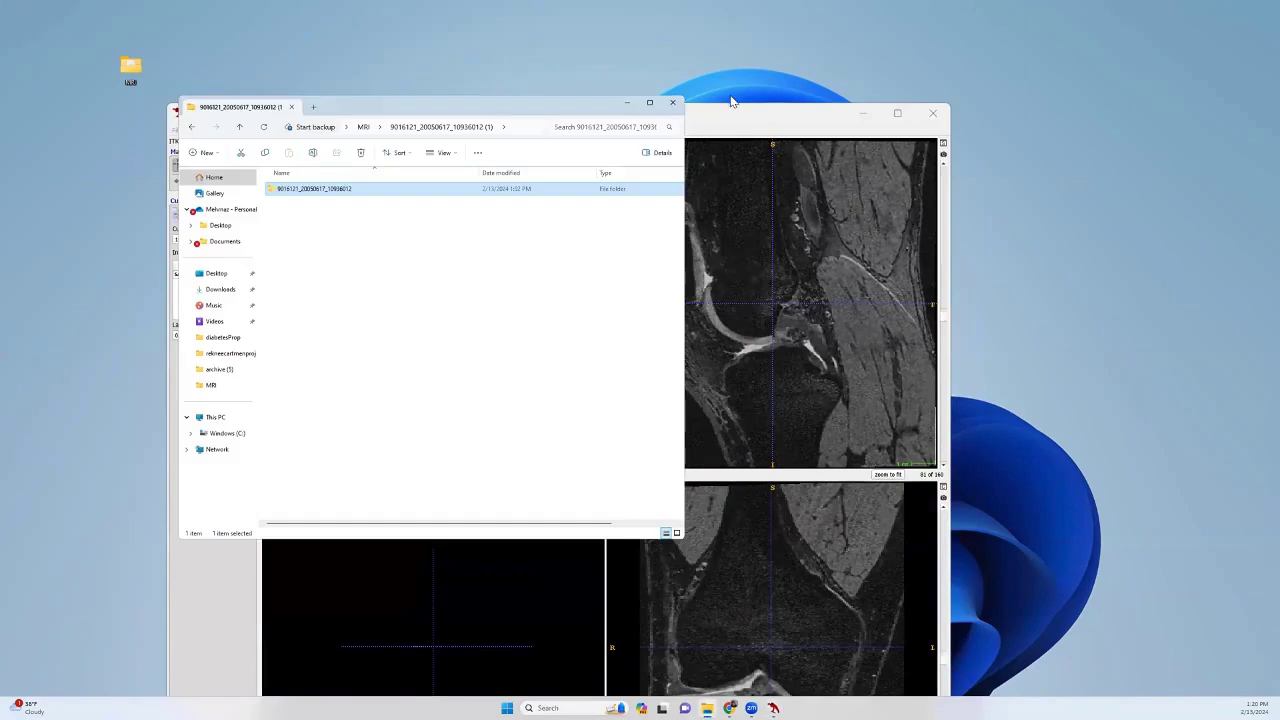
{"action": "left_click", "coordinate": [674, 104]}
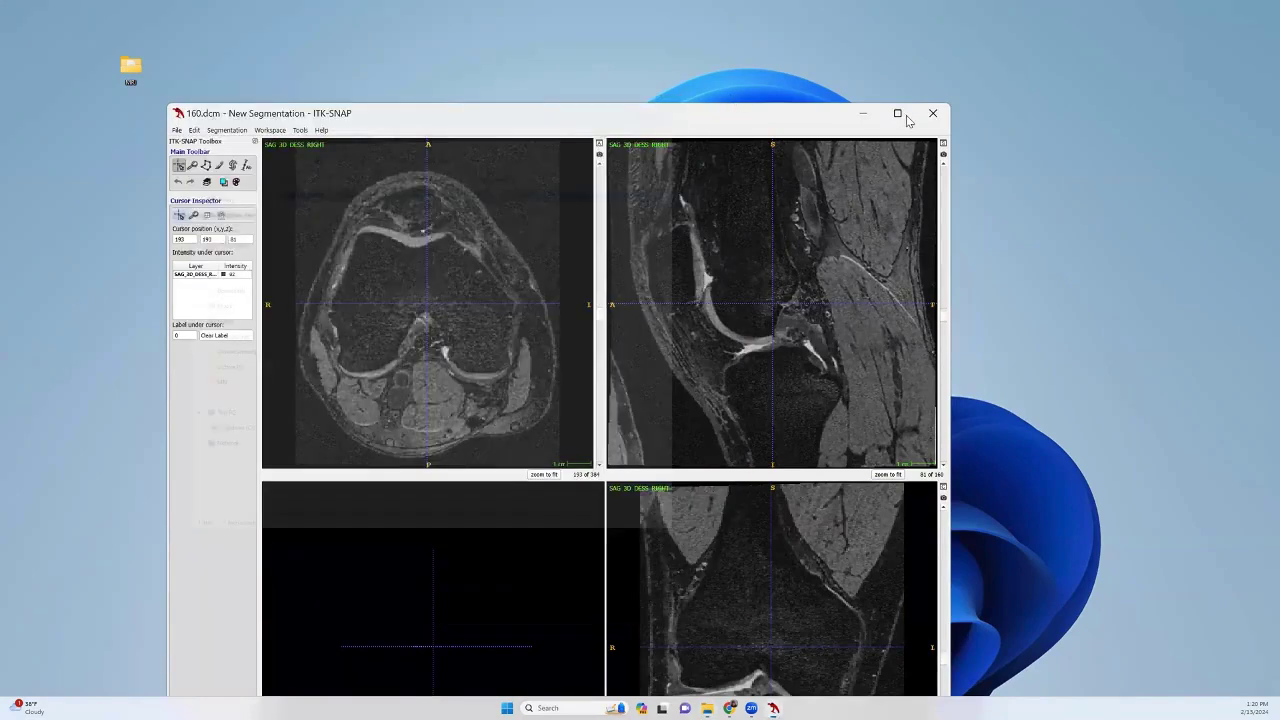
Maximize ITK-SNAP and move the contrast curve control point to intensity 440.5.
{"action": "double_click", "coordinate": [760, 113]}
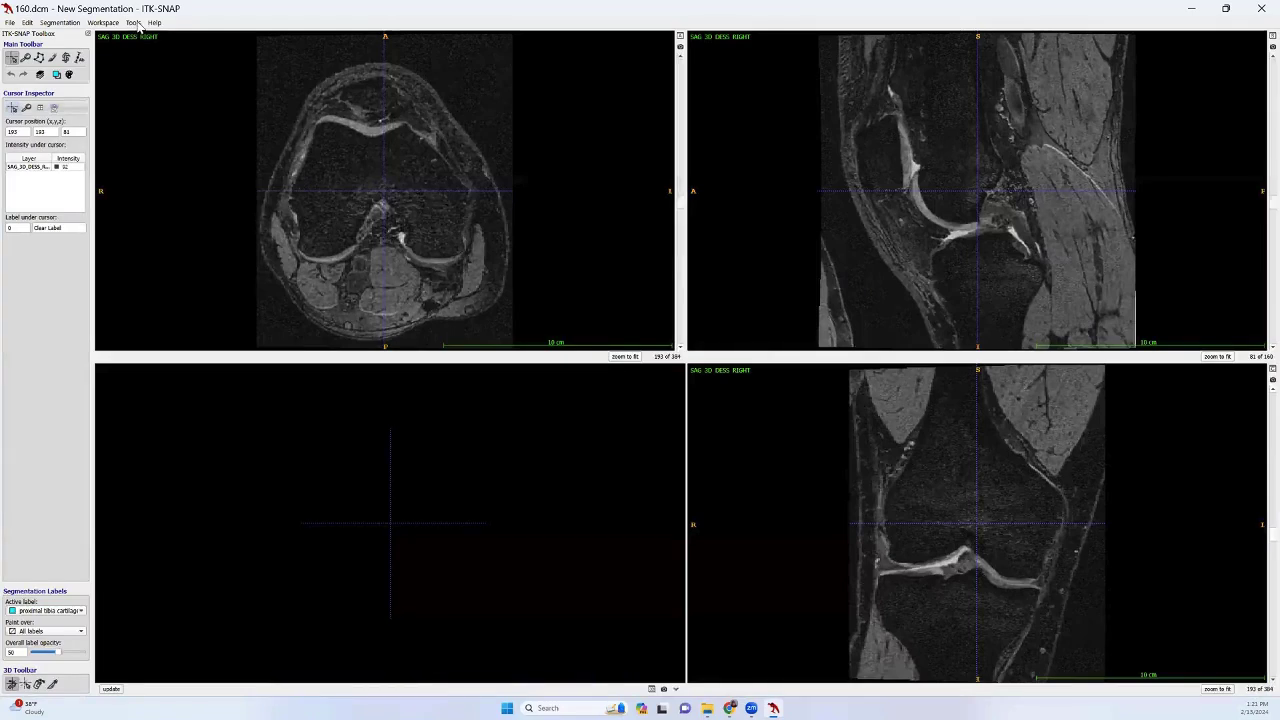
{"action": "left_click", "coordinate": [133, 23]}
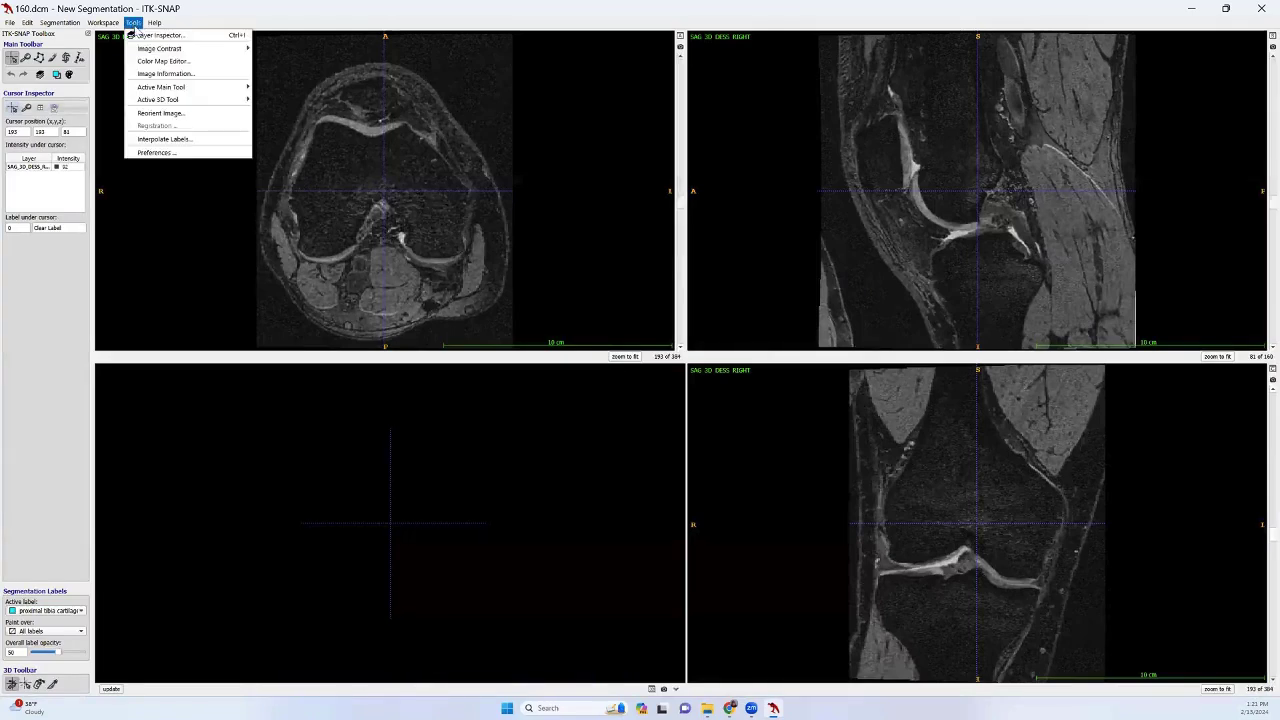
{"action": "mouse_move", "coordinate": [152, 49]}
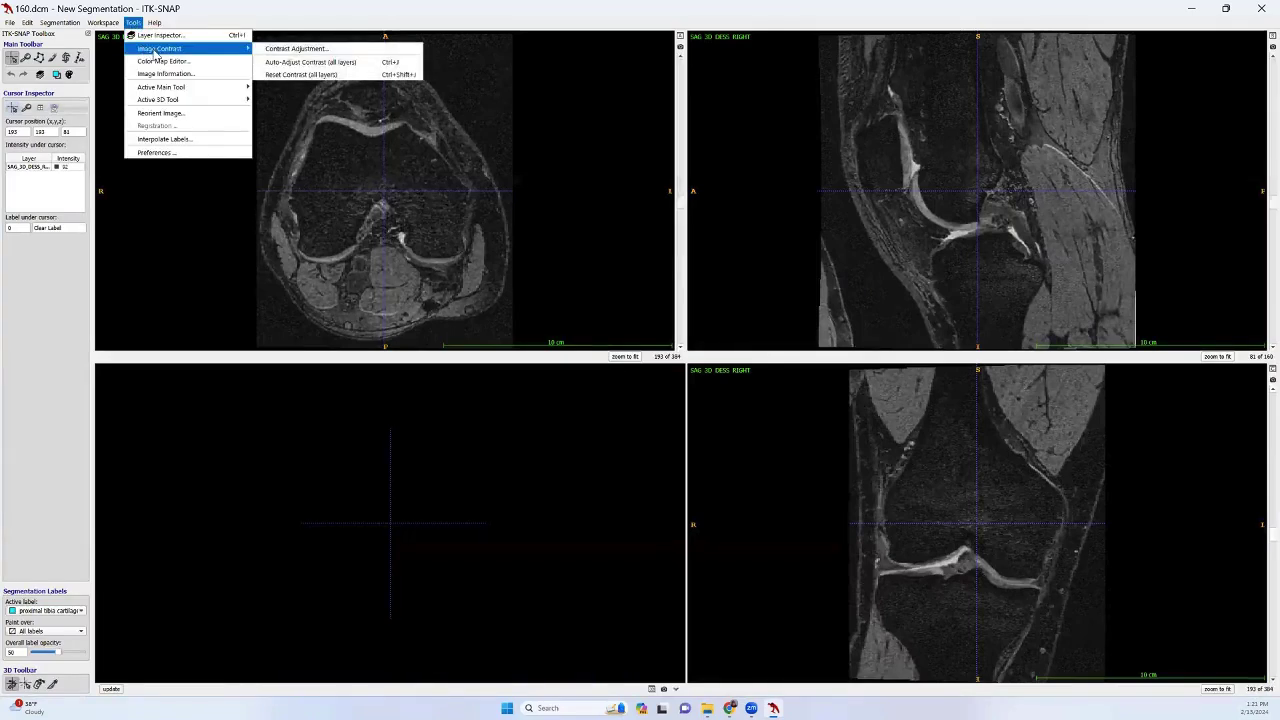
{"action": "left_click", "coordinate": [264, 50]}
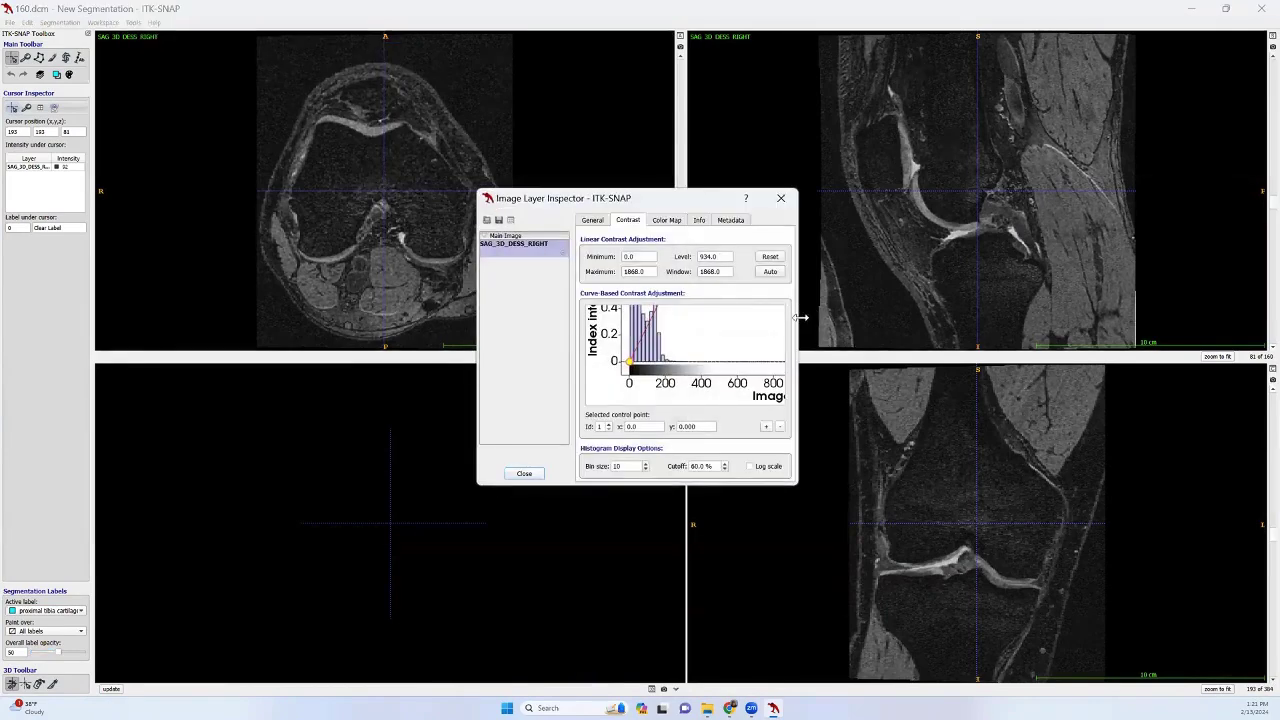
{"action": "left_click_drag", "start_coordinate": [798, 317], "coordinate": [1016, 317]}
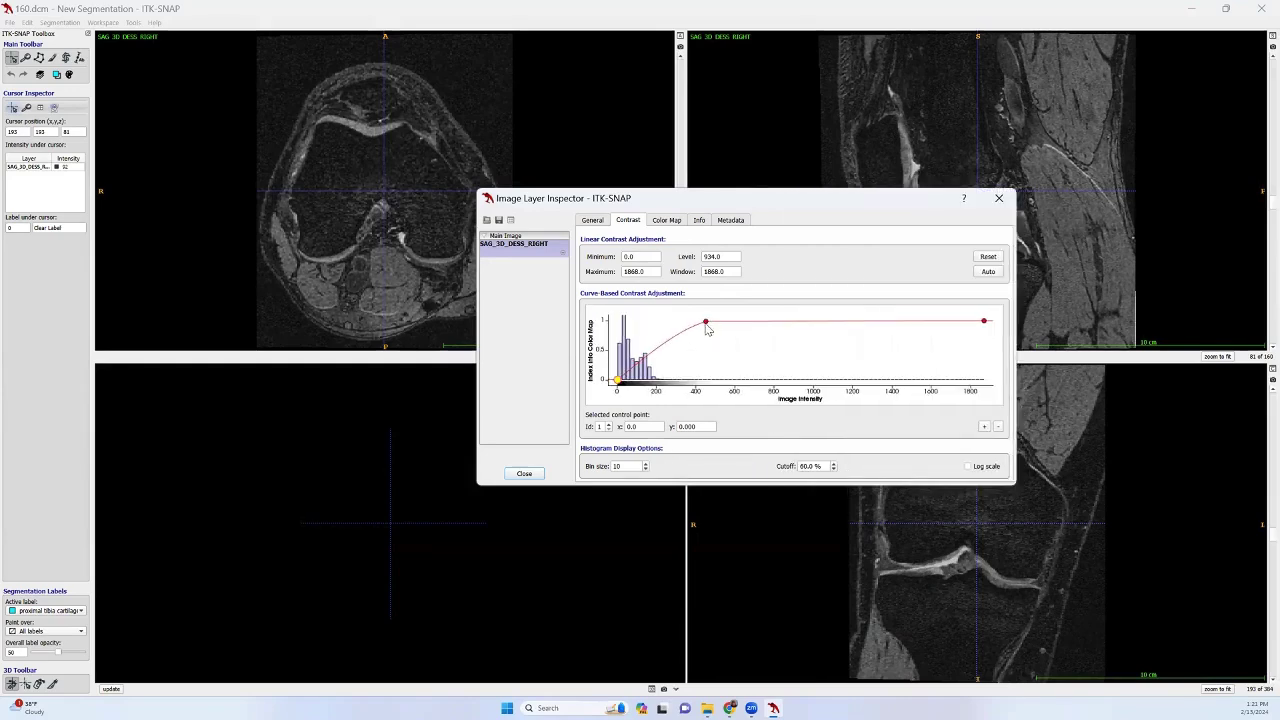
{"action": "mouse_move", "coordinate": [707, 323]}
{"action": "left_mouse_down"}
{"action": "mouse_move", "coordinate": [711, 344]}
{"action": "mouse_move", "coordinate": [703, 322]}
{"action": "left_mouse_up"}
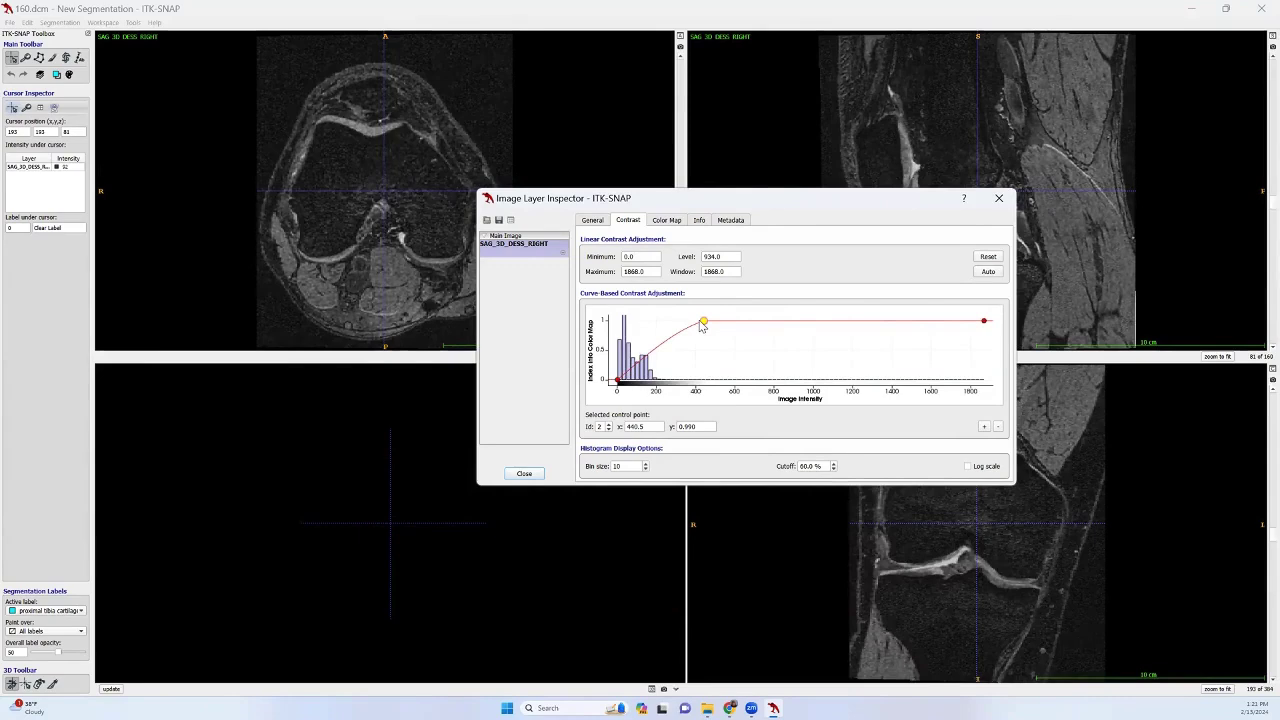
{"action": "left_click", "coordinate": [998, 198]}
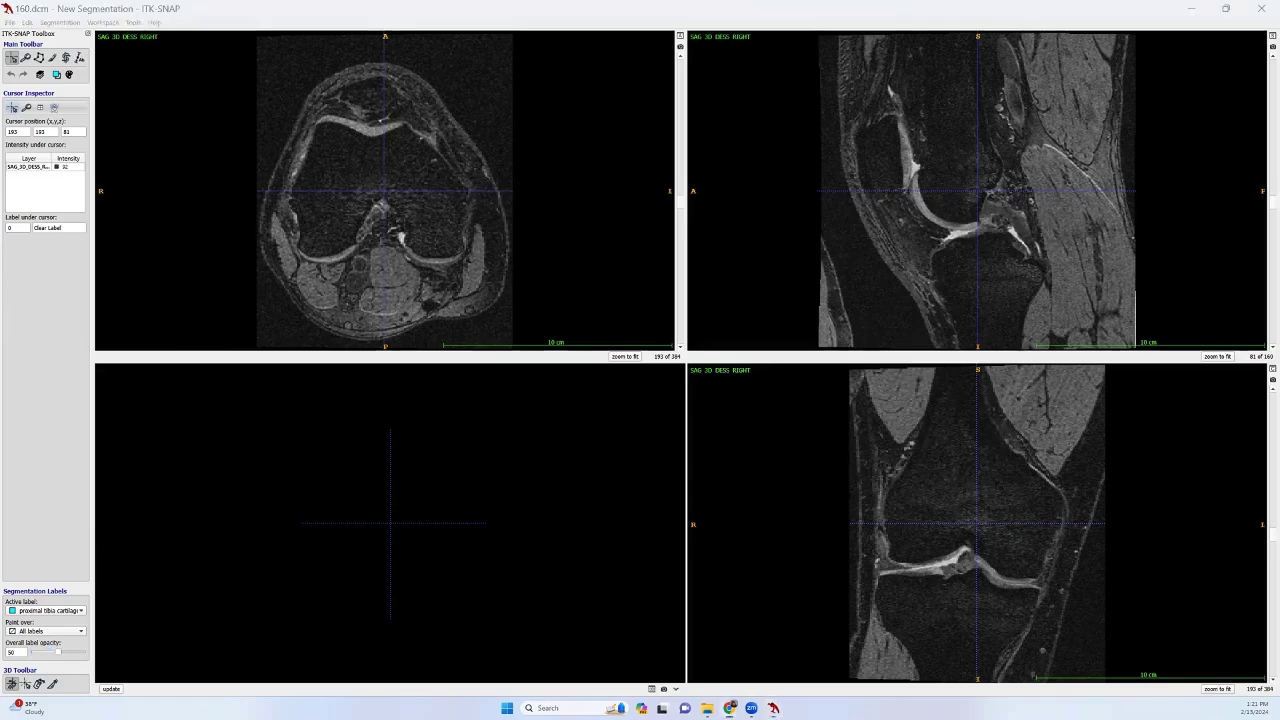
Import label descriptions from Desktop > MRI > knee_cart_men_seg.txt.
{"action": "left_click", "coordinate": [56, 23]}
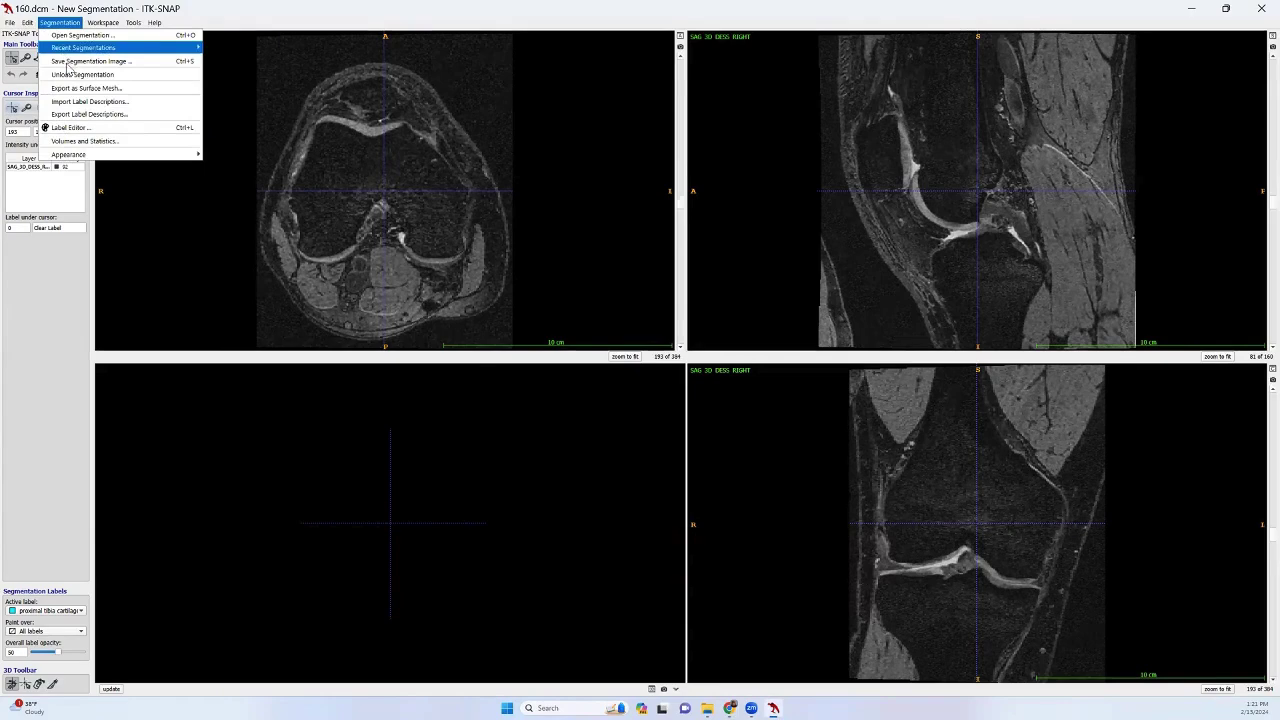
{"action": "left_click", "coordinate": [90, 101]}
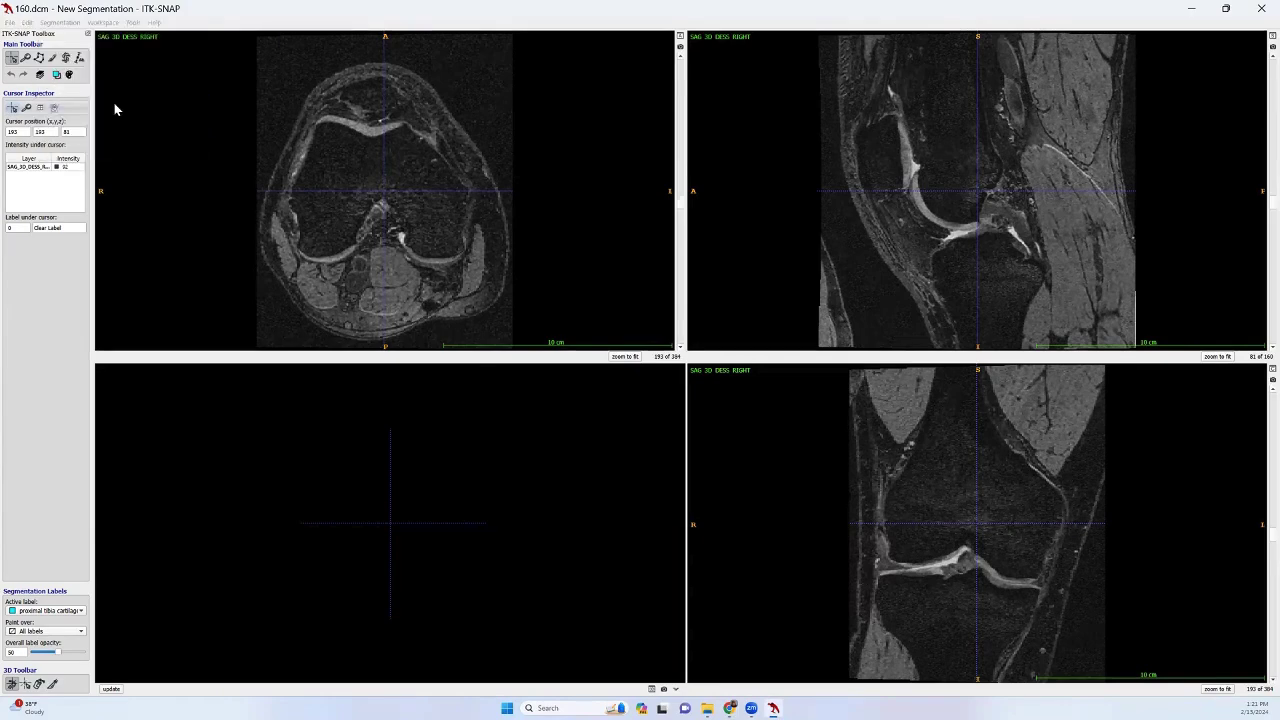
{"action": "left_click", "coordinate": [668, 359]}
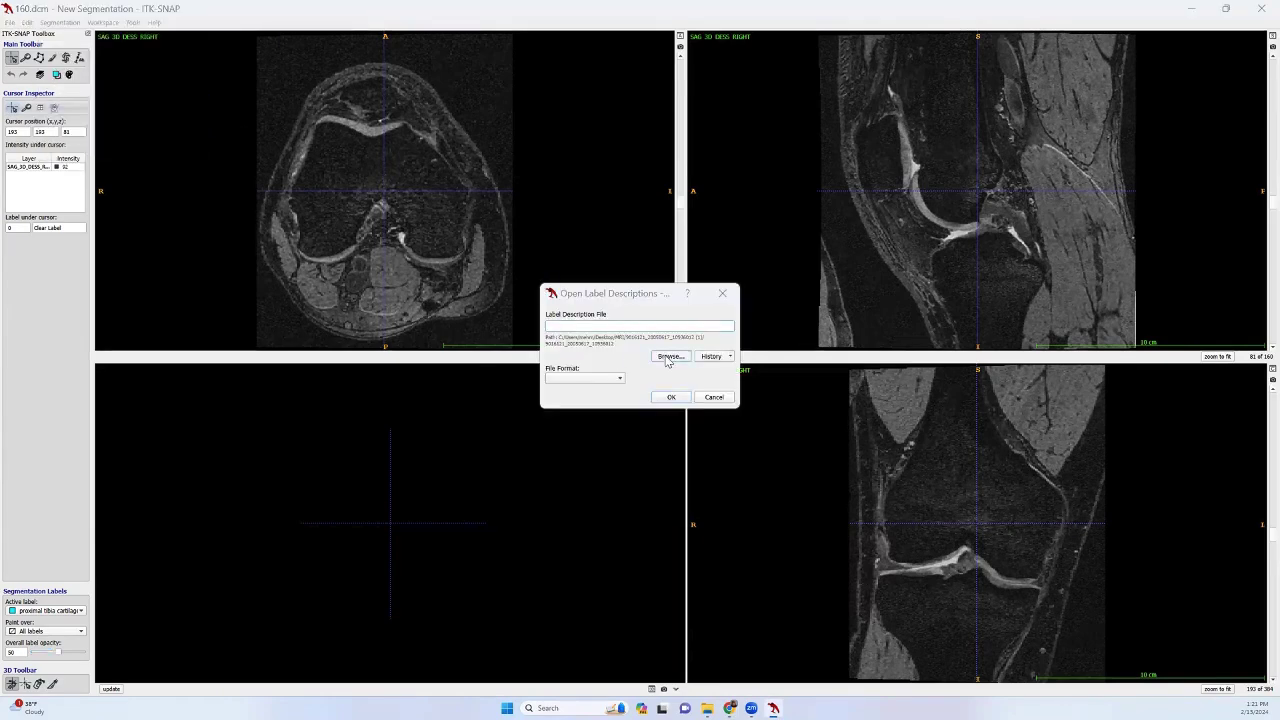
{"action": "left_click", "coordinate": [595, 434]}
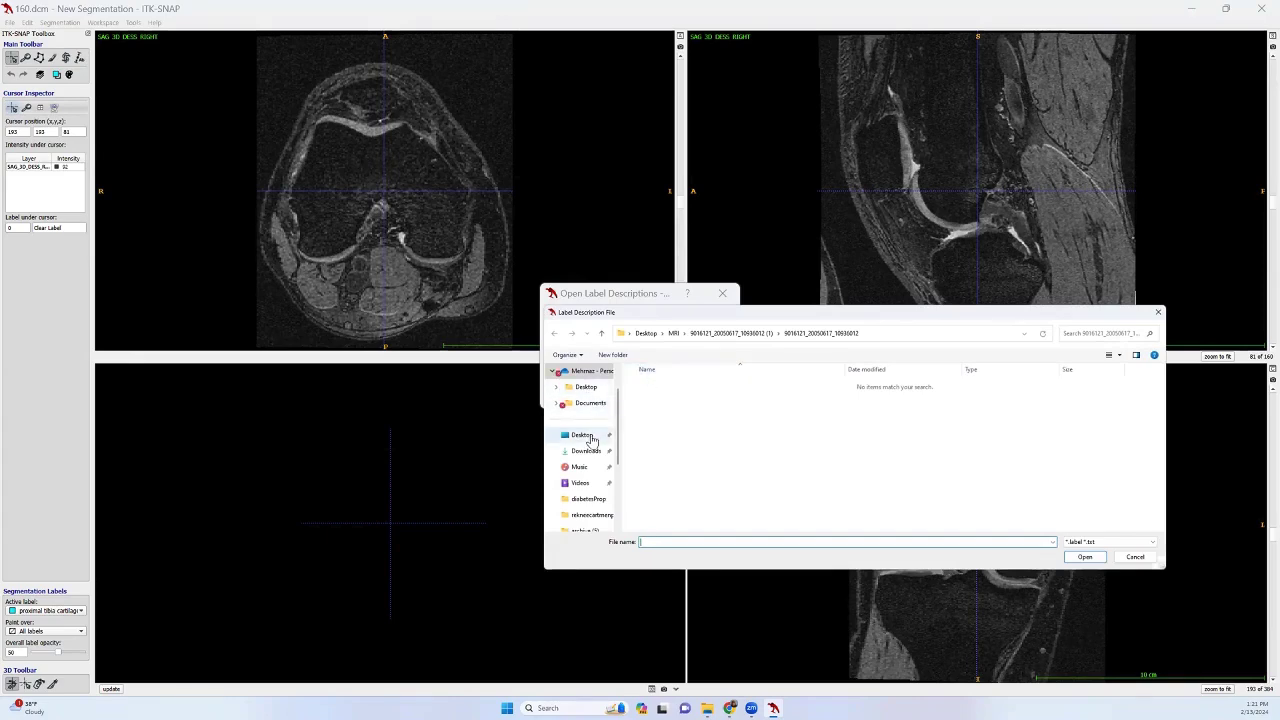
{"action": "left_click", "coordinate": [660, 388]}
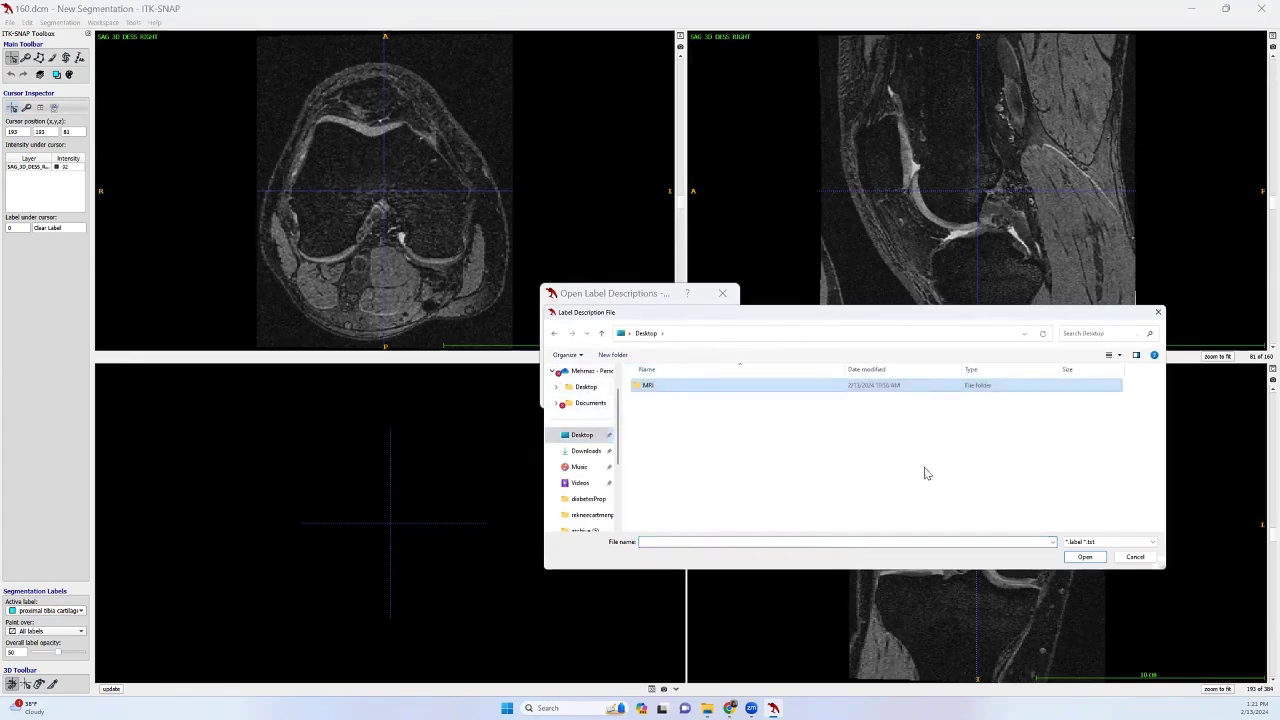
{"action": "left_click", "coordinate": [1085, 557]}
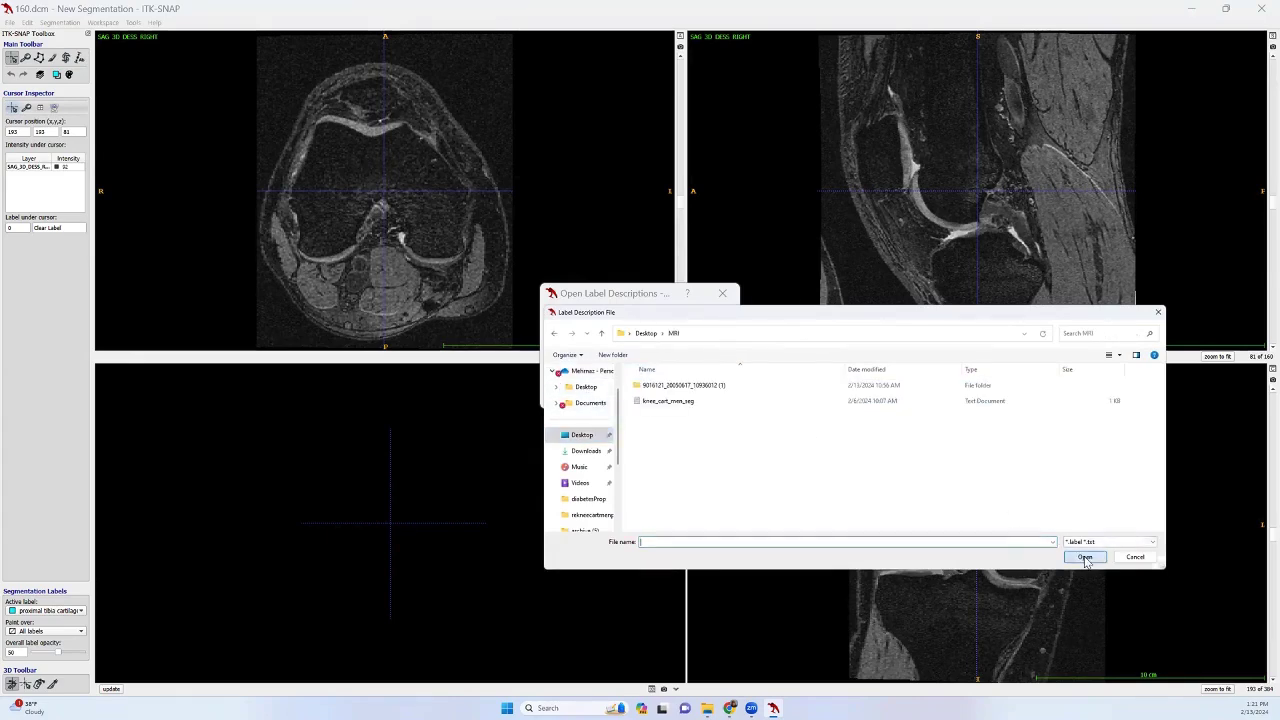
{"action": "left_click", "coordinate": [688, 402]}
{"action": "left_click", "coordinate": [1085, 557]}
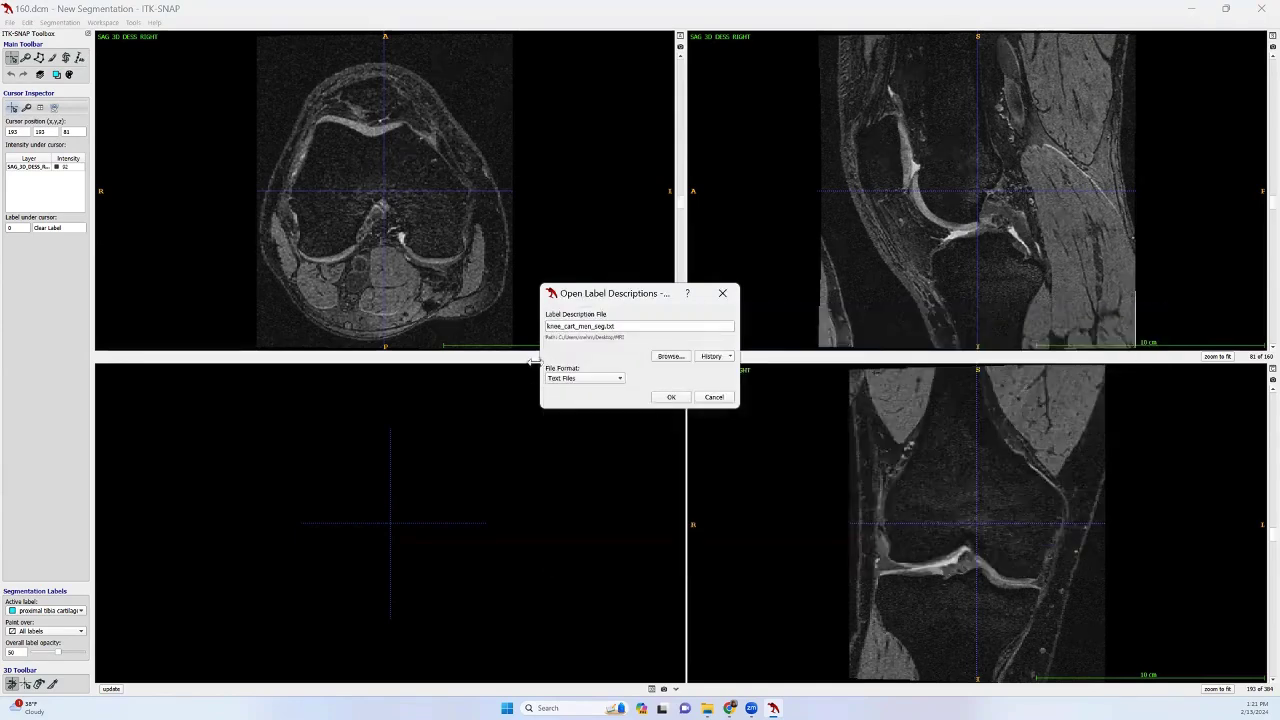
{"action": "left_click", "coordinate": [671, 397]}
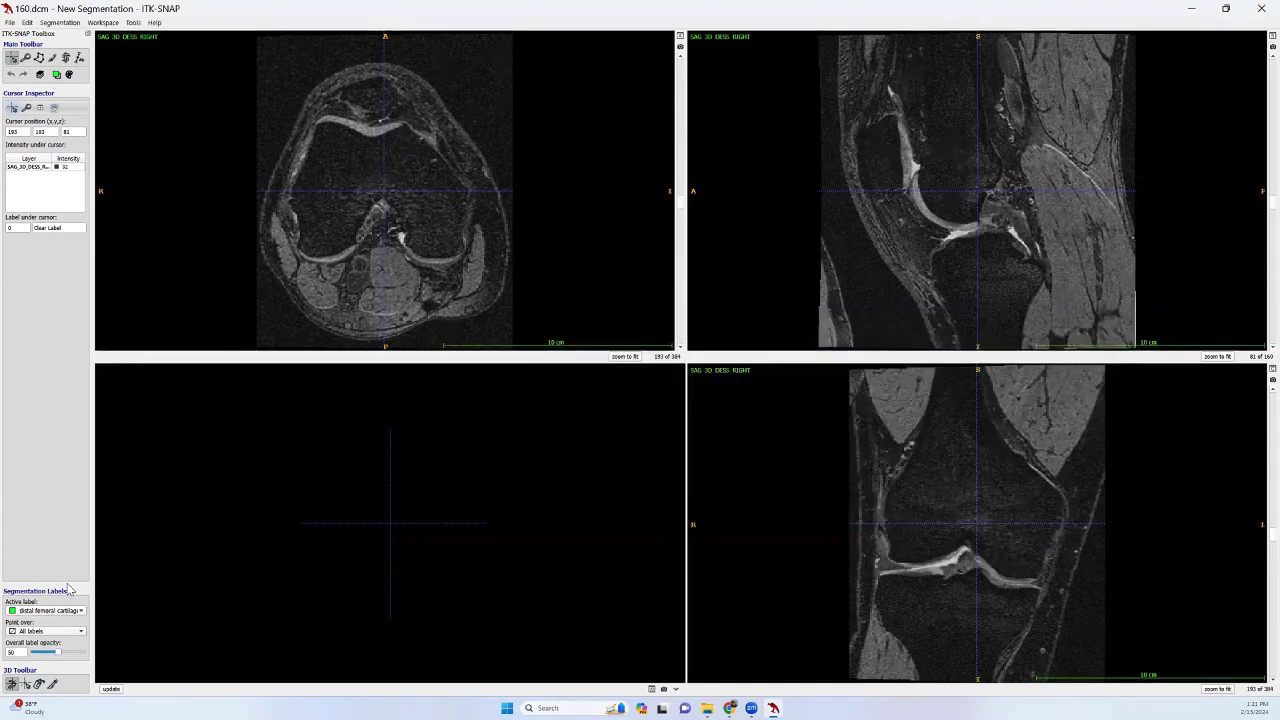
Set the Polygon tool's freehand drawing style to Smooth curve, then return to the Crosshair tool.
{"action": "left_click", "coordinate": [82, 610]}
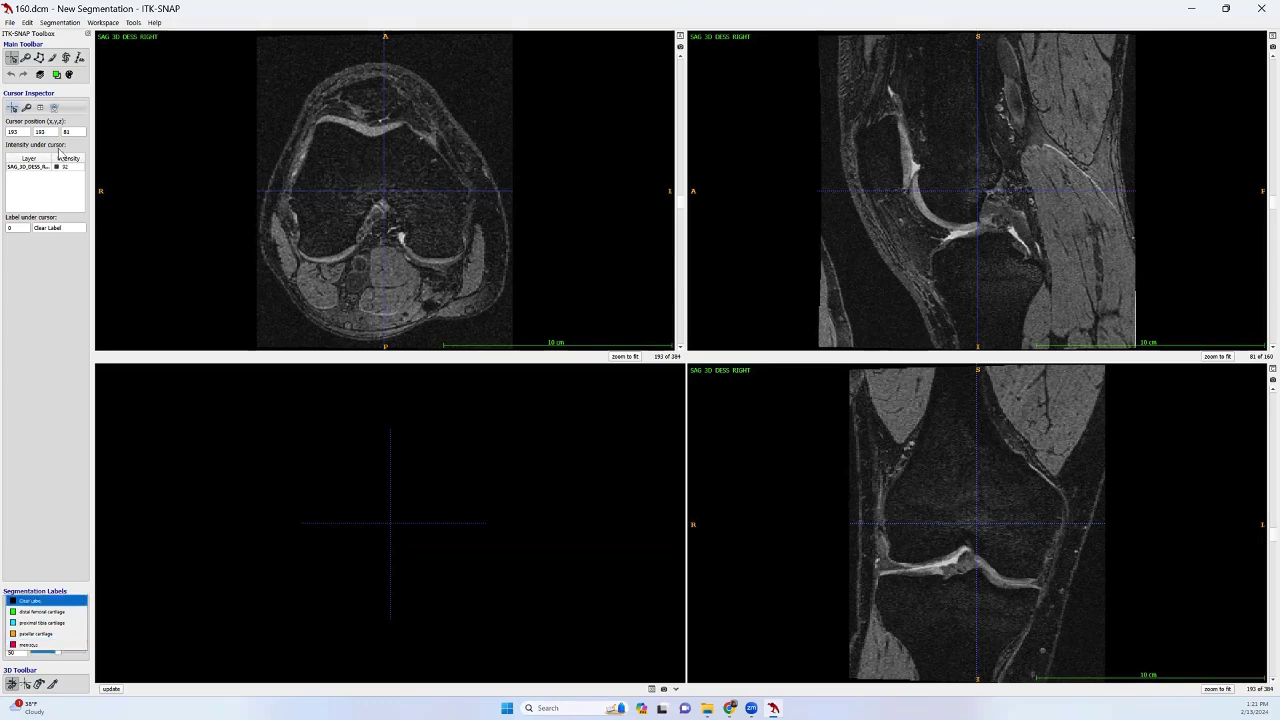
{"action": "left_click", "coordinate": [39, 57]}
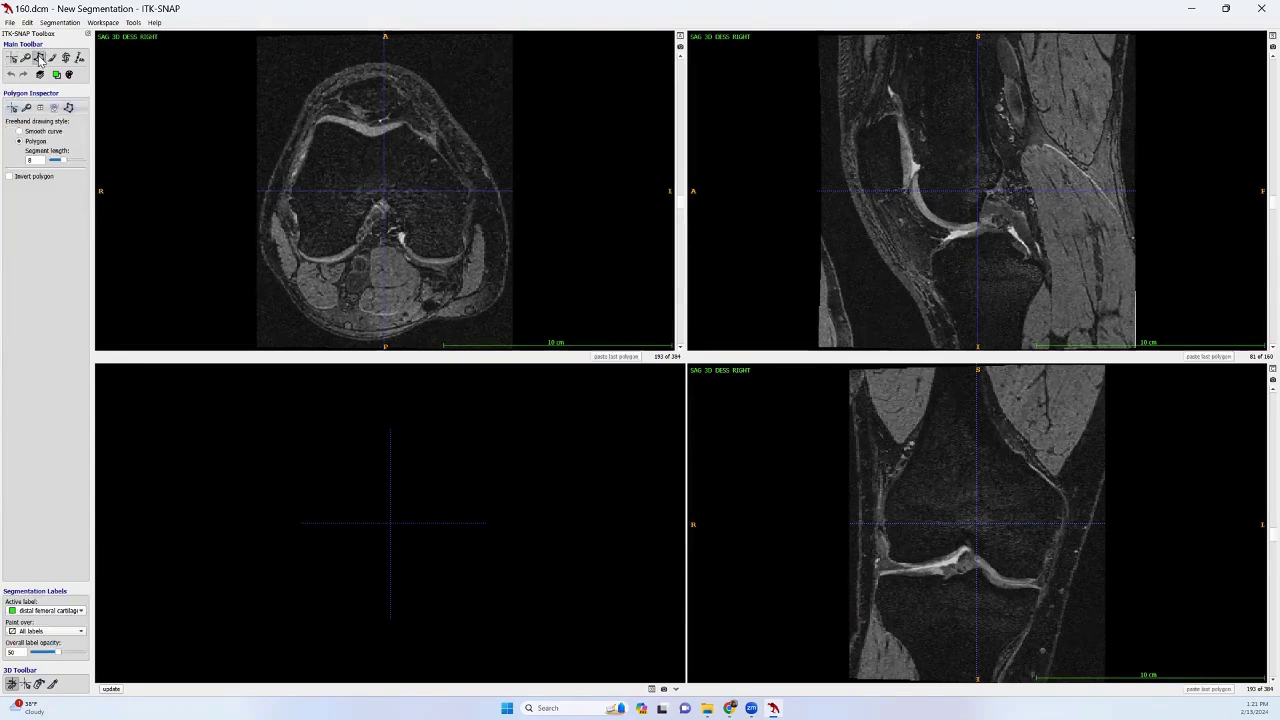
{"action": "left_click", "coordinate": [26, 131]}
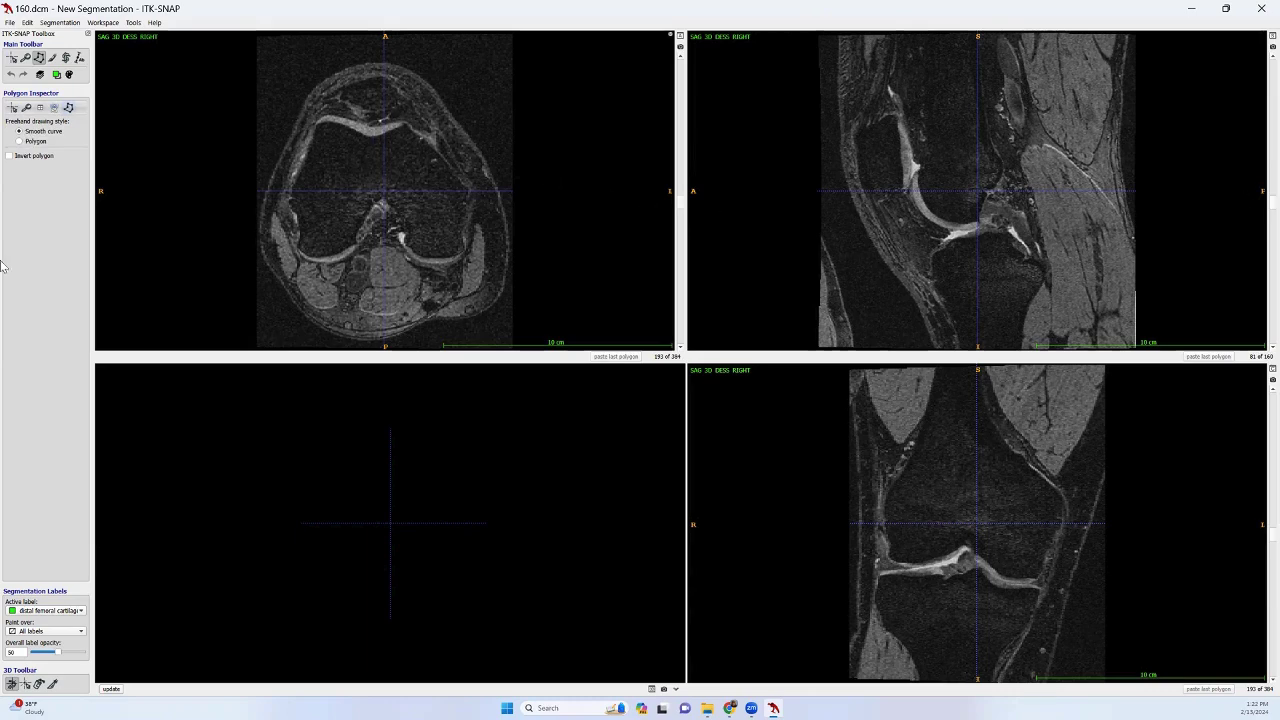
{"action": "left_click", "coordinate": [11, 57]}
Place the crosshair in the knee joint and move the sagittal view to slice 137 of 160.
{"action": "left_click", "coordinate": [1056, 246]}
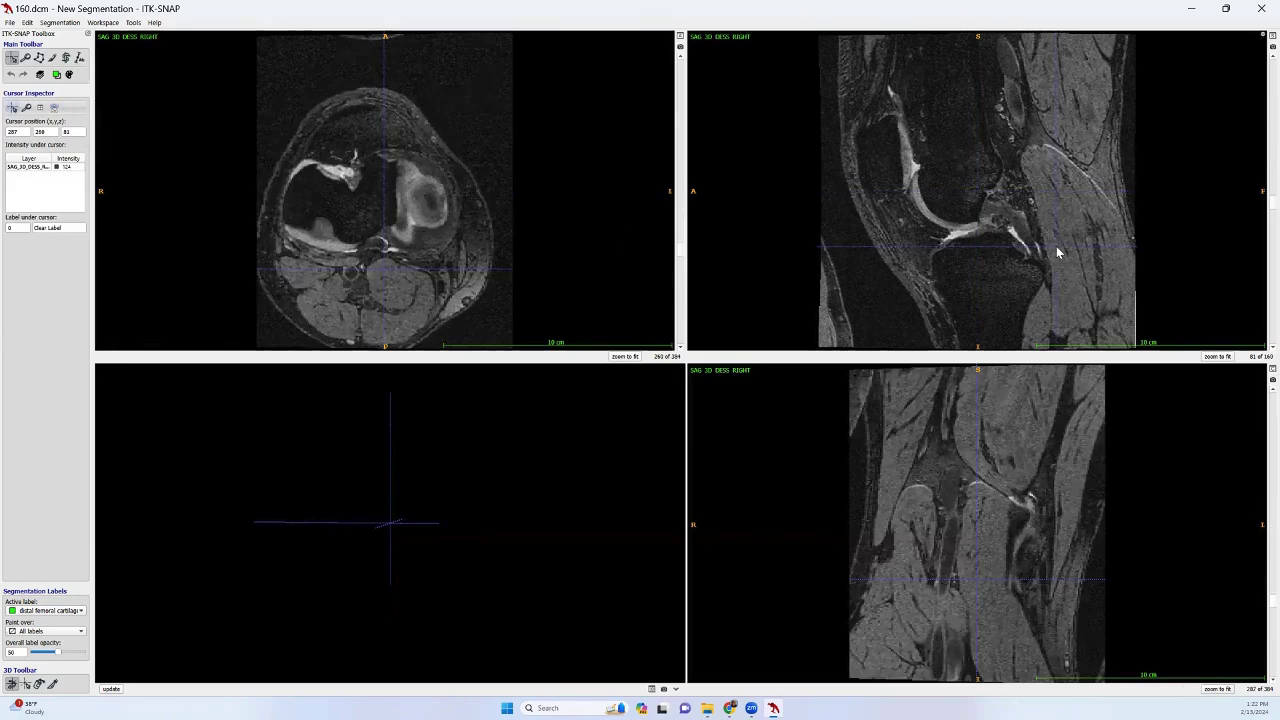
{"action": "scroll", "coordinate": [1012, 260], "scroll_direction": "down", "scroll_amount": 4}
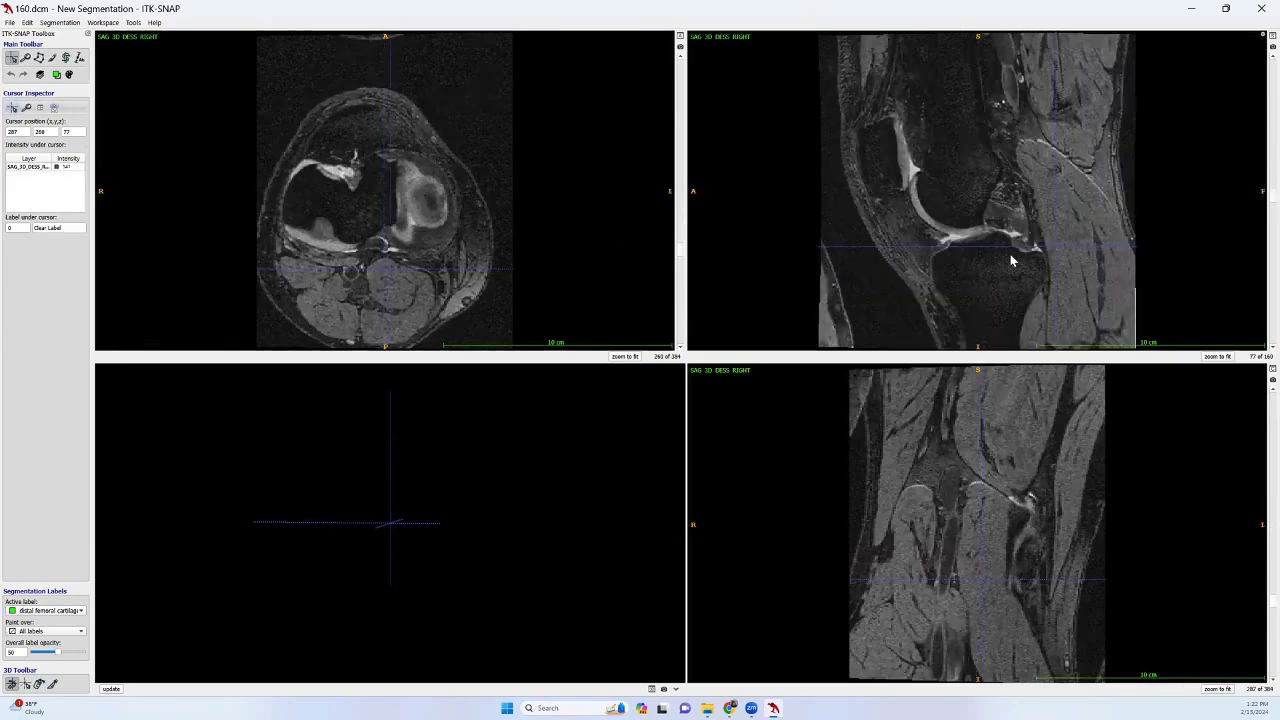
{"action": "scroll", "coordinate": [1010, 255], "scroll_direction": "down", "scroll_amount": 5}
{"action": "scroll", "coordinate": [1010, 255], "scroll_direction": "down", "scroll_amount": 6}
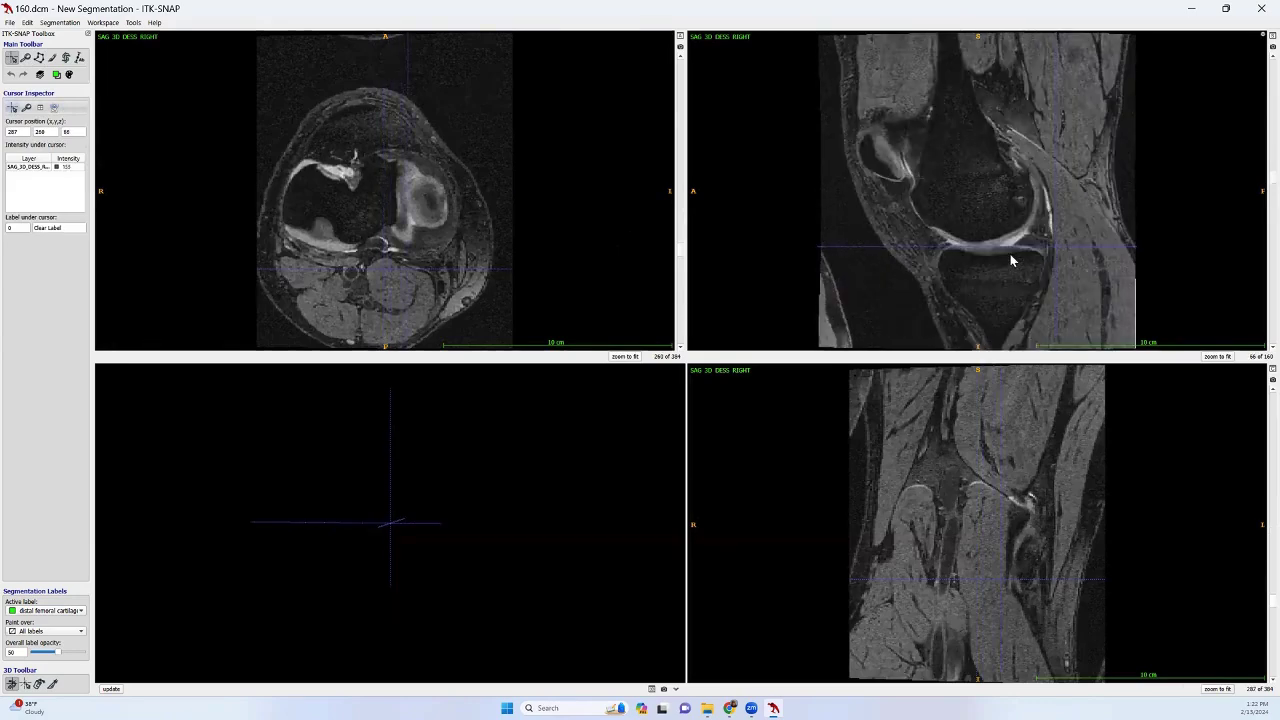
{"action": "scroll", "coordinate": [1010, 254], "scroll_direction": "down", "scroll_amount": 5}
{"action": "scroll", "coordinate": [1008, 259], "scroll_direction": "down", "scroll_amount": 5}
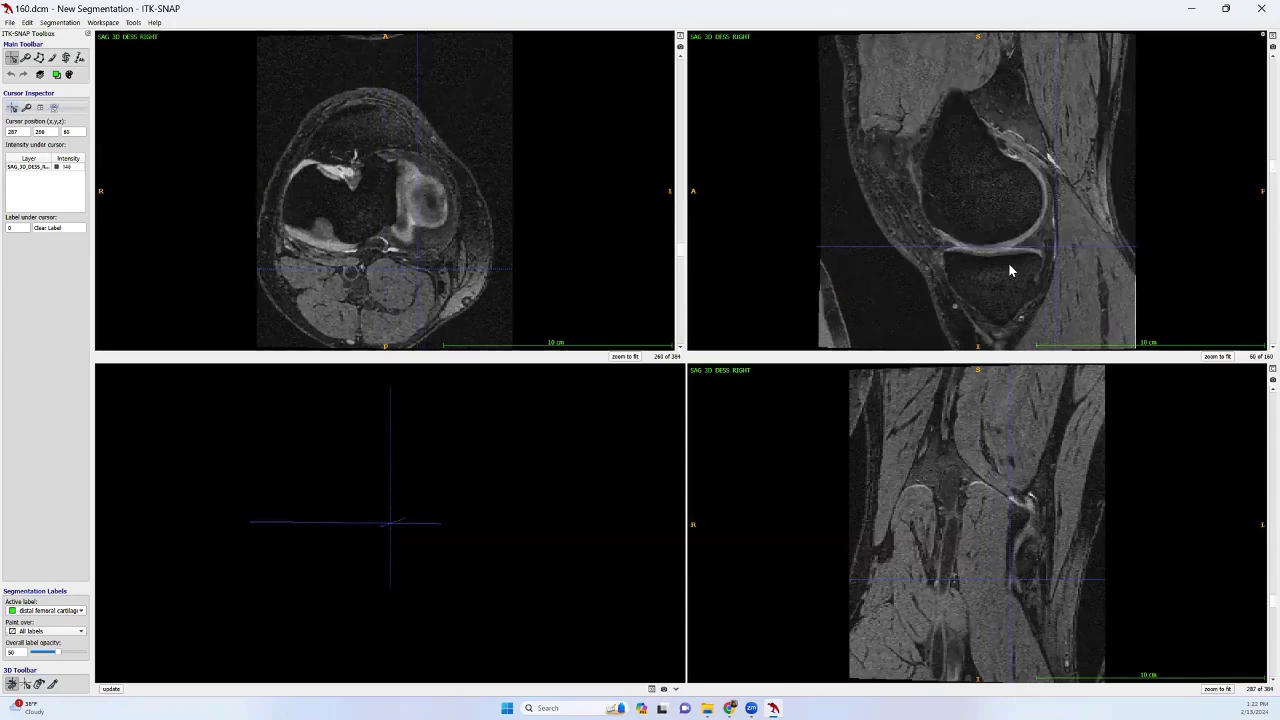
{"action": "scroll", "coordinate": [1008, 262], "scroll_direction": "down", "scroll_amount": 19}
{"action": "scroll", "coordinate": [1008, 262], "scroll_direction": "down", "scroll_amount": 19}
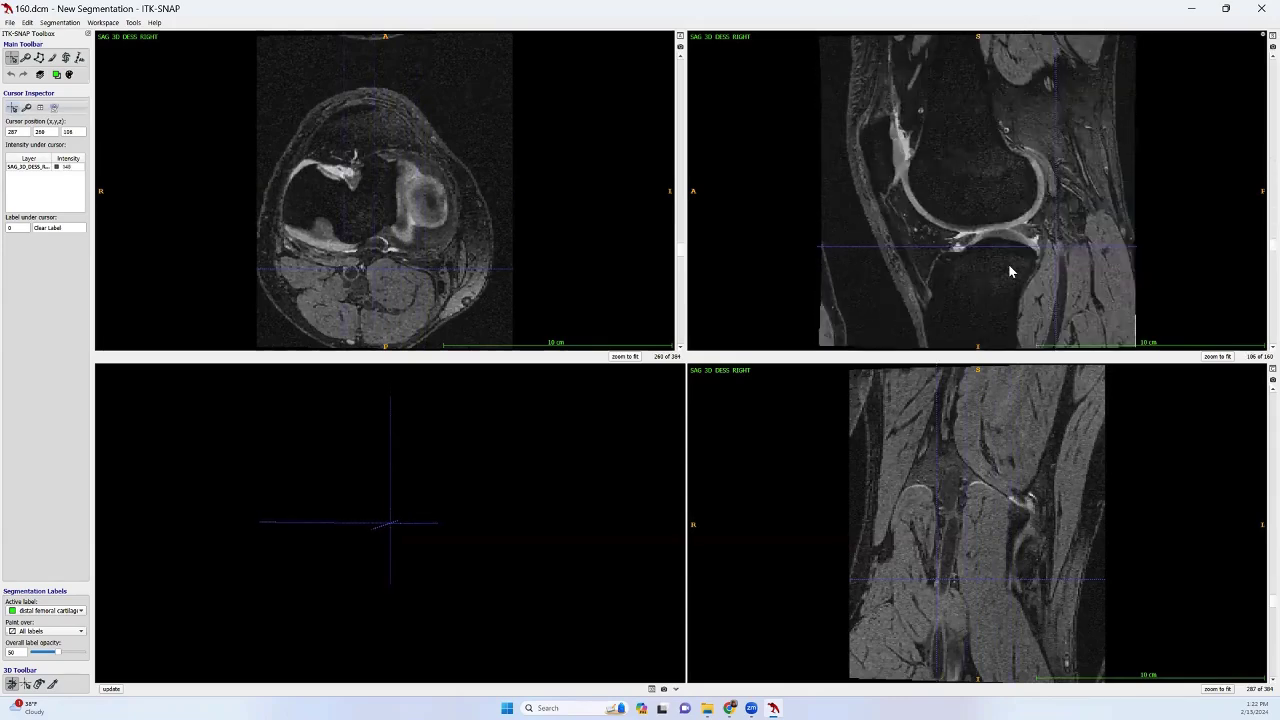
{"action": "scroll", "coordinate": [1008, 263], "scroll_direction": "down", "scroll_amount": 20}
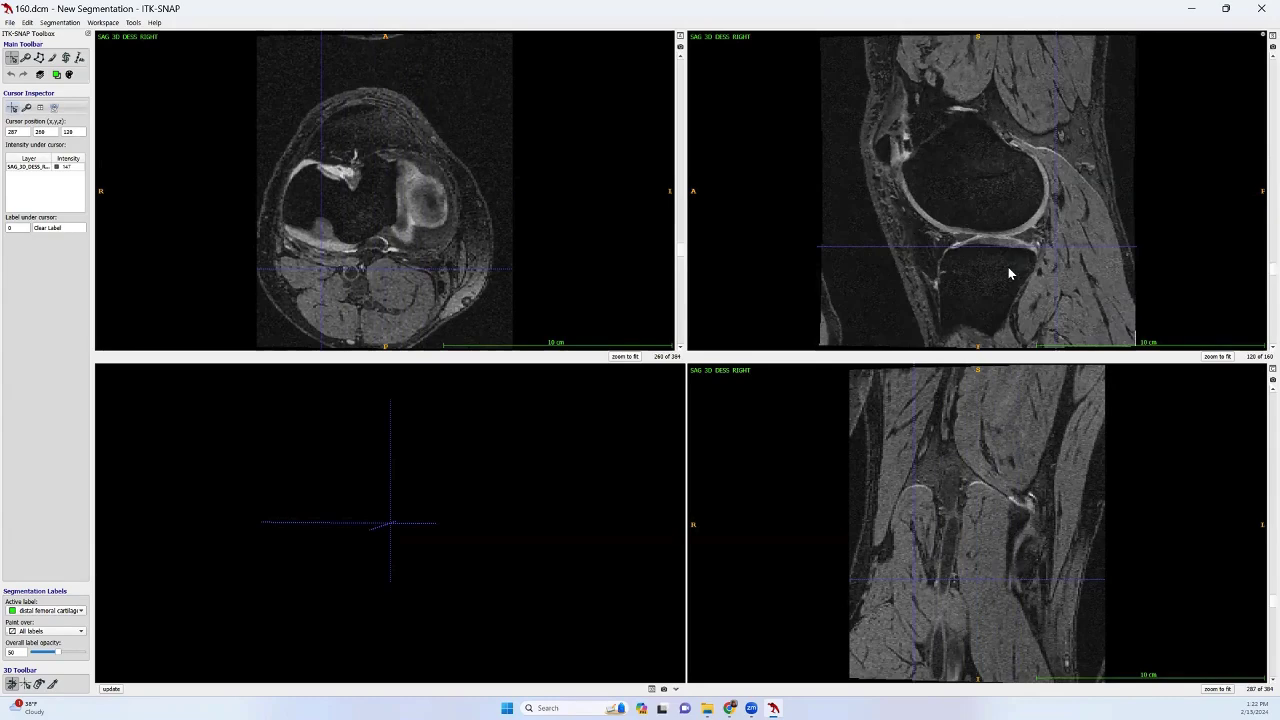
{"action": "scroll", "coordinate": [1008, 267], "scroll_direction": "down", "scroll_amount": 1}
{"action": "scroll", "coordinate": [1008, 273], "scroll_direction": "down", "scroll_amount": 6}
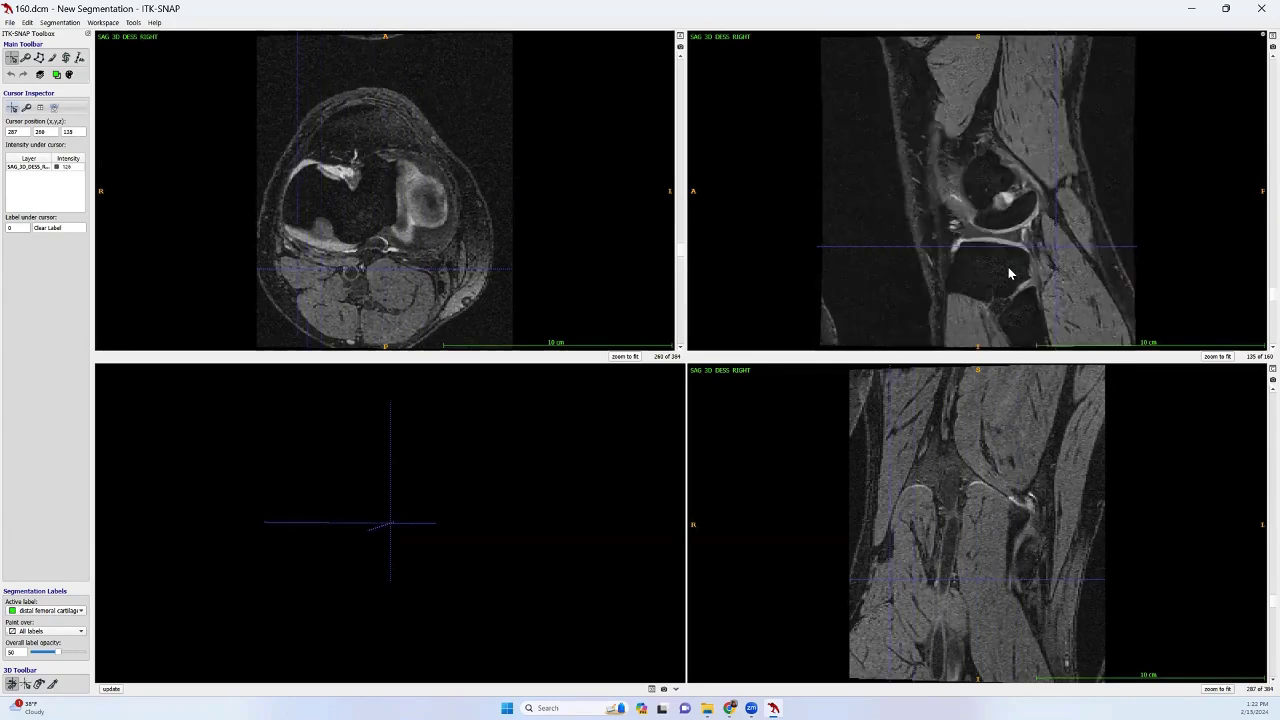
{"action": "scroll", "coordinate": [1008, 273], "scroll_direction": "down", "scroll_amount": 1}
{"action": "scroll", "coordinate": [1008, 273], "scroll_direction": "down", "scroll_amount": 2}
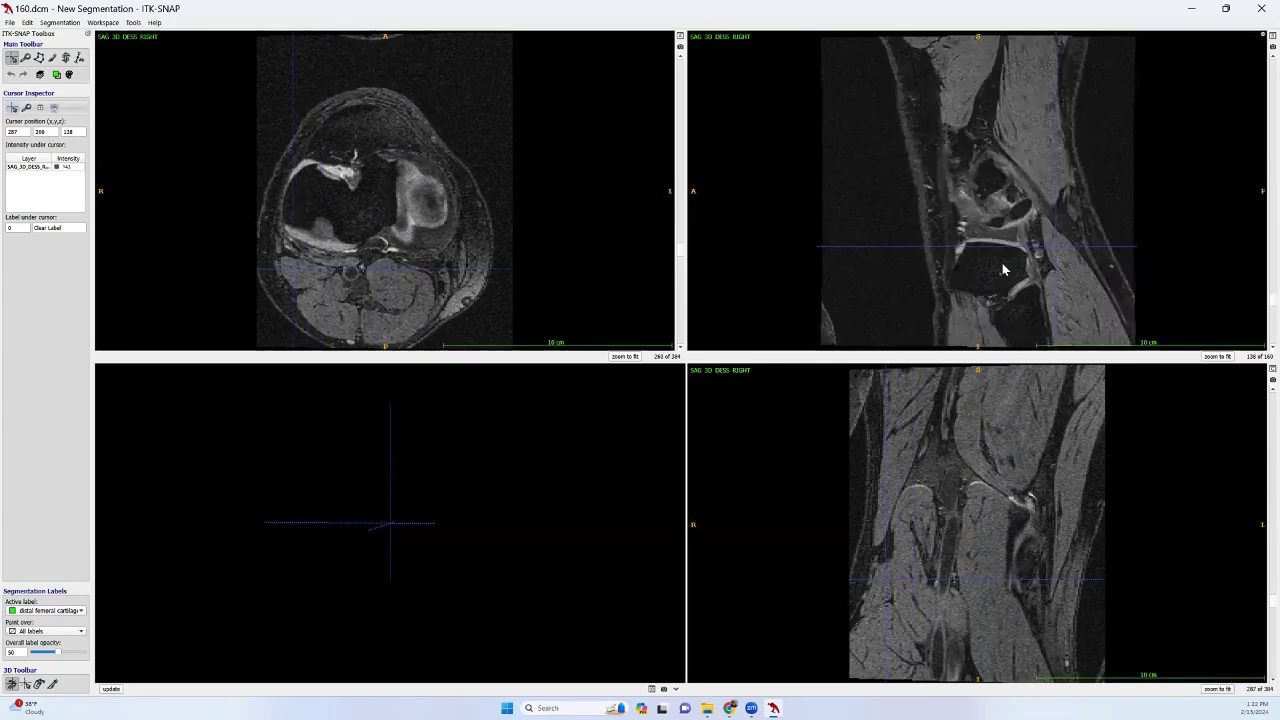
{"action": "scroll", "coordinate": [1003, 268], "scroll_direction": "up", "scroll_amount": 1}
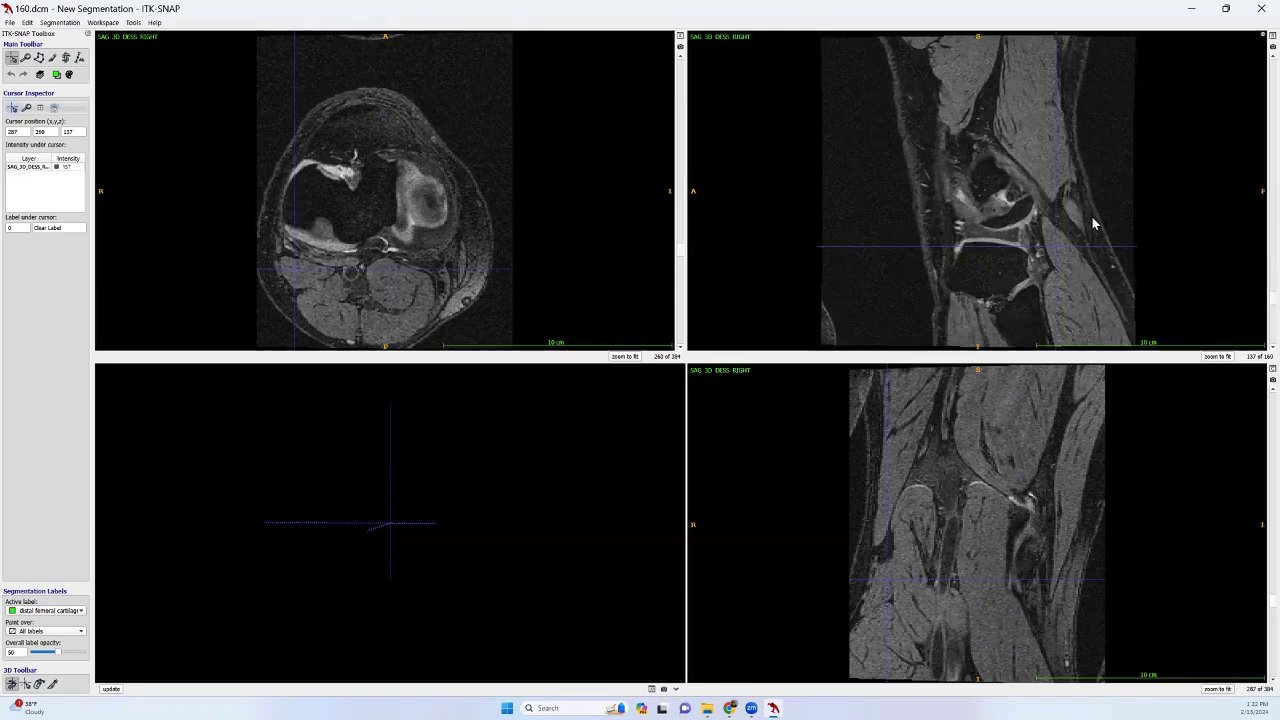
{"action": "scroll", "coordinate": [1086, 221], "scroll_direction": "down", "scroll_amount": 1}
{"action": "scroll", "coordinate": [1082, 226], "scroll_direction": "up", "scroll_amount": 1}
{"action": "scroll", "coordinate": [1083, 208], "scroll_direction": "up", "scroll_amount": 1}
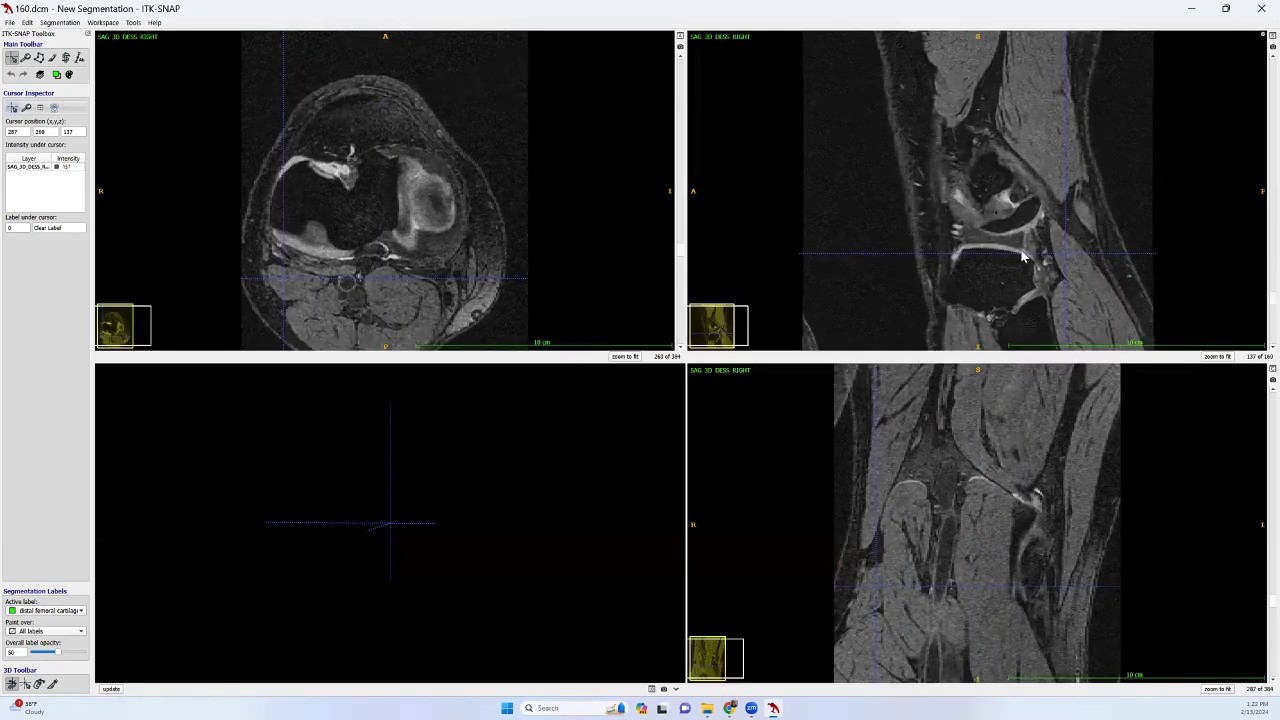
Zoom into the knee joint, make distal femoral cartilage the active label, and select the Polygon tool.
{"action": "scroll", "coordinate": [1018, 248], "scroll_direction": "up", "scroll_amount": 5}
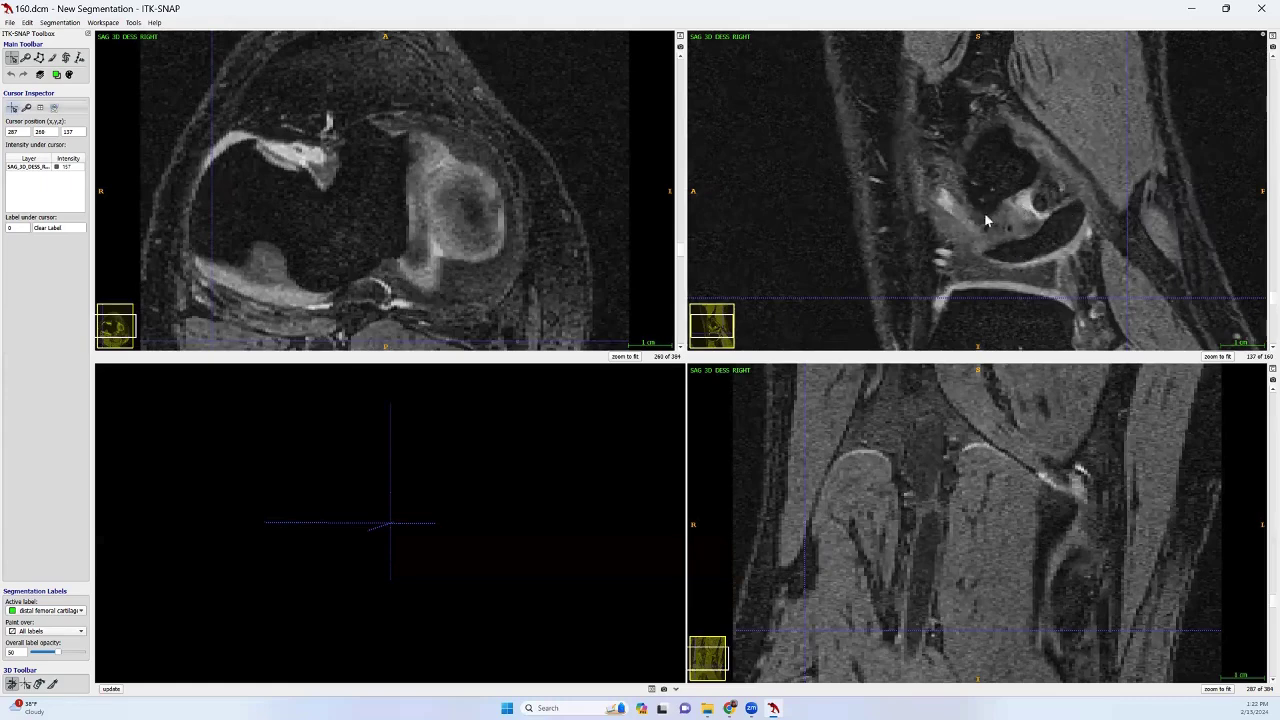
{"action": "scroll", "coordinate": [984, 212], "scroll_direction": "up", "scroll_amount": 2}
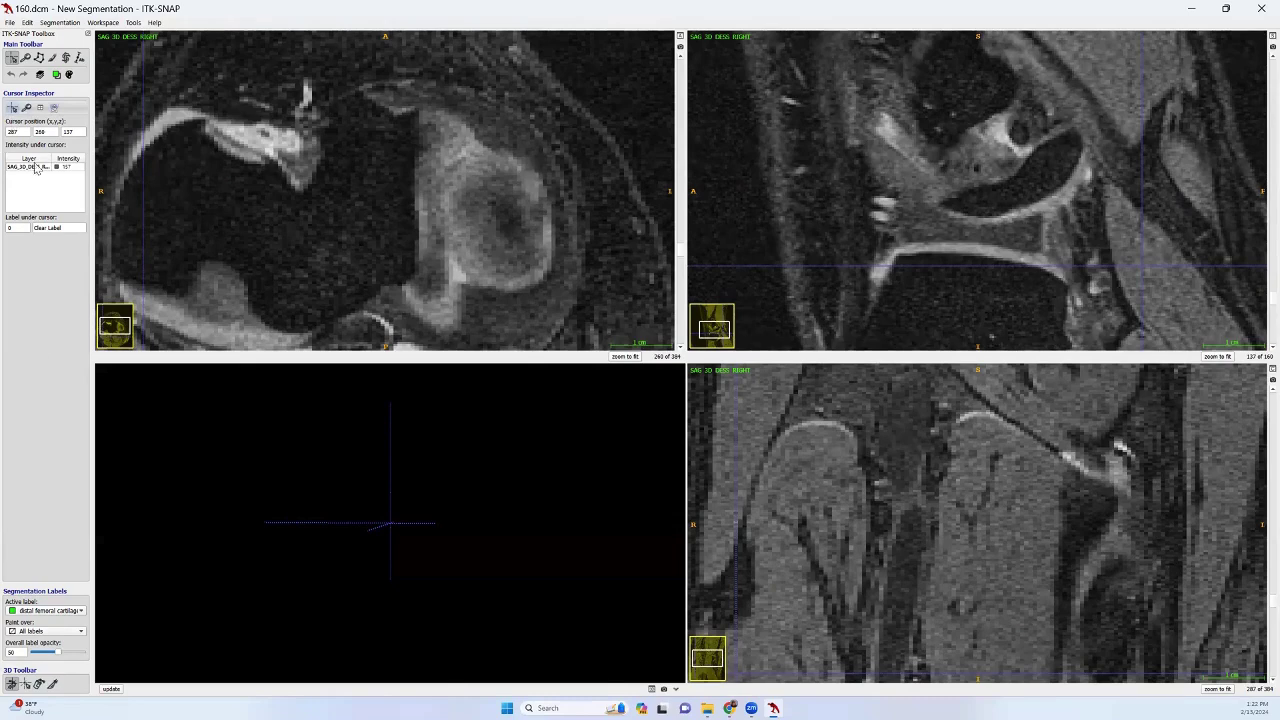
{"action": "left_click", "coordinate": [35, 614]}
{"action": "left_click", "coordinate": [35, 614]}
{"action": "left_click", "coordinate": [39, 58]}
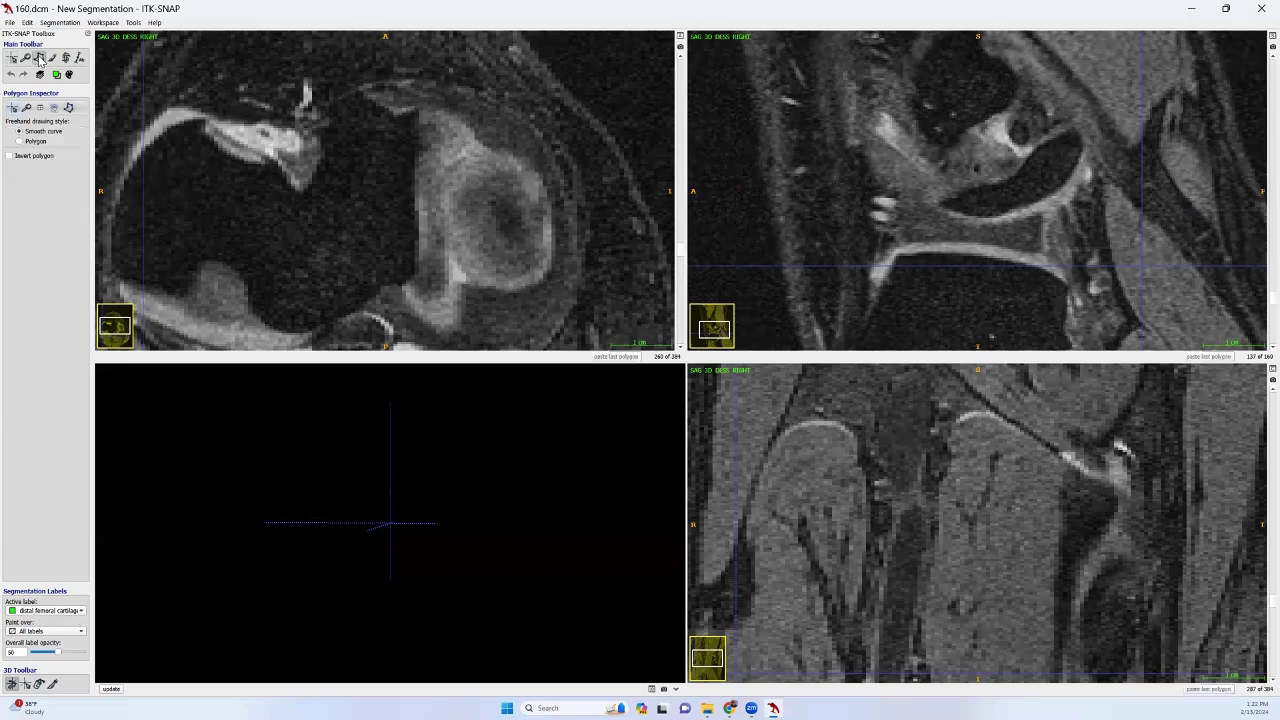
Trace the femoral cartilage on slice 137 and accept it as distal femoral cartilage in green.
{"action": "left_click", "coordinate": [1082, 149]}
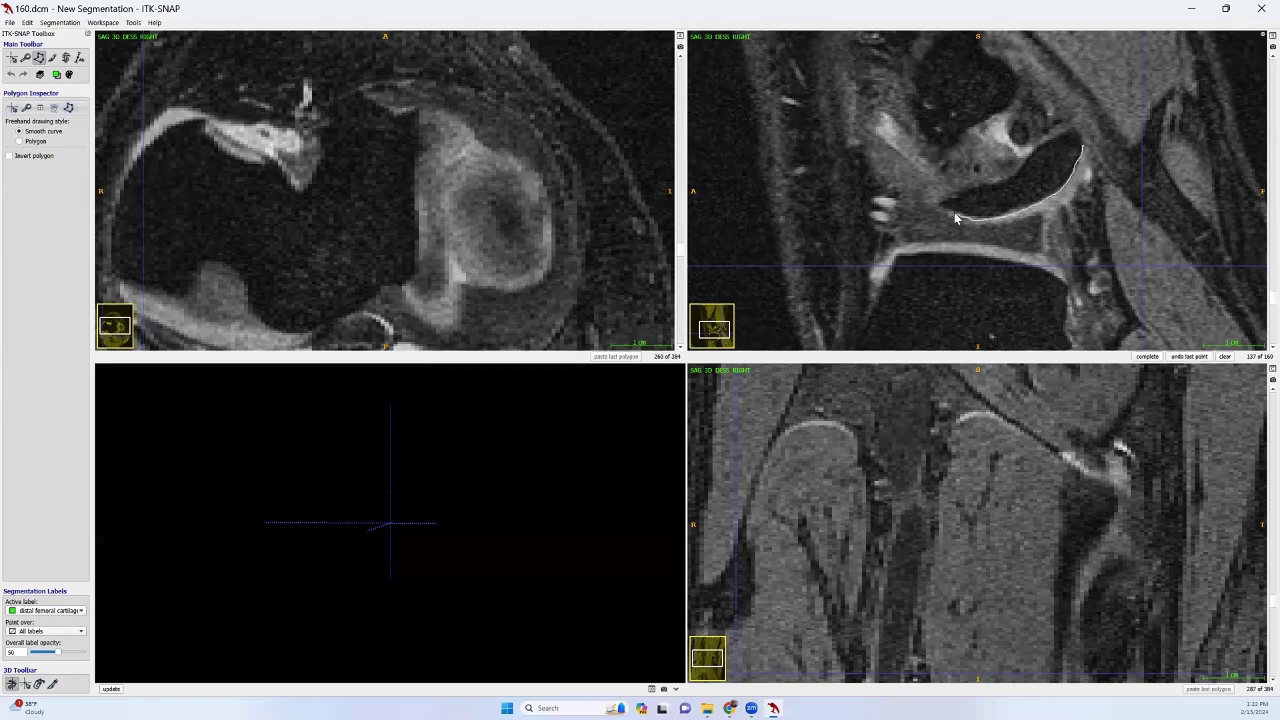
{"action": "mouse_move", "coordinate": [955, 213]}
{"action": "left_mouse_down"}
{"action": "mouse_move", "coordinate": [944, 211]}
{"action": "mouse_move", "coordinate": [996, 230]}
{"action": "mouse_move", "coordinate": [1078, 192]}
{"action": "mouse_move", "coordinate": [1084, 150]}
{"action": "left_mouse_up"}
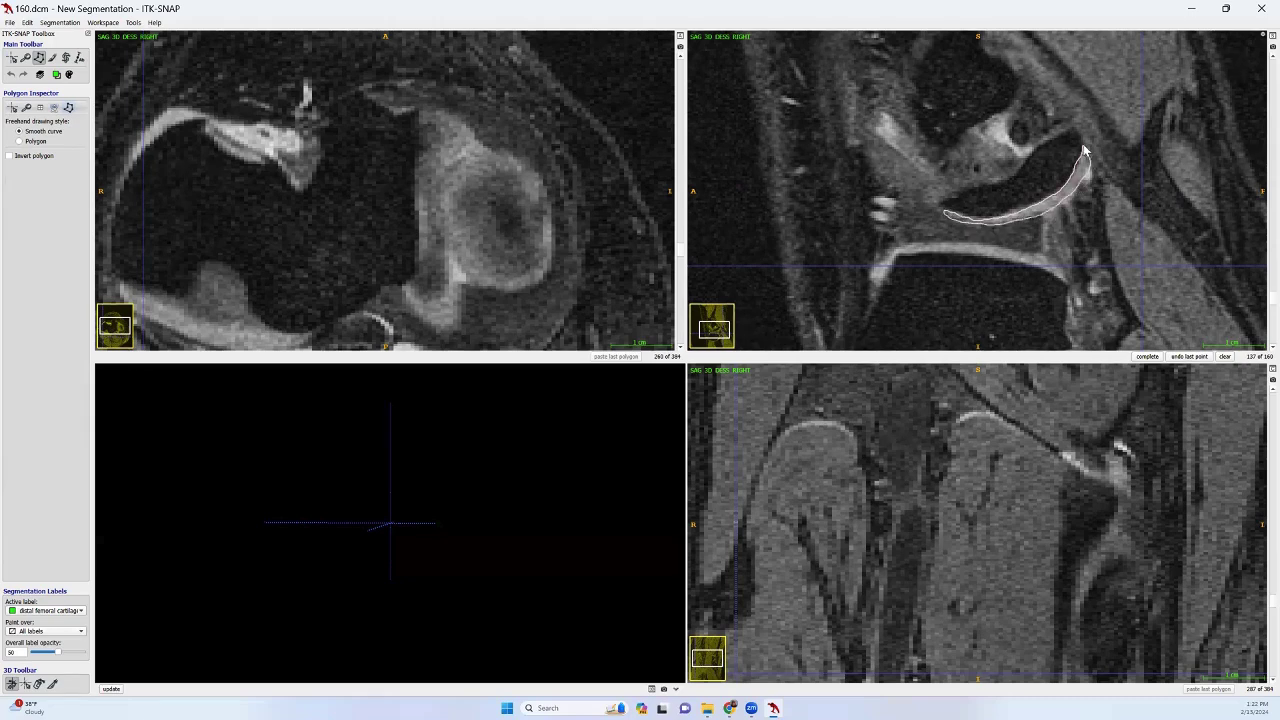
{"action": "left_click", "coordinate": [1147, 356]}
{"action": "left_click", "coordinate": [1146, 356]}
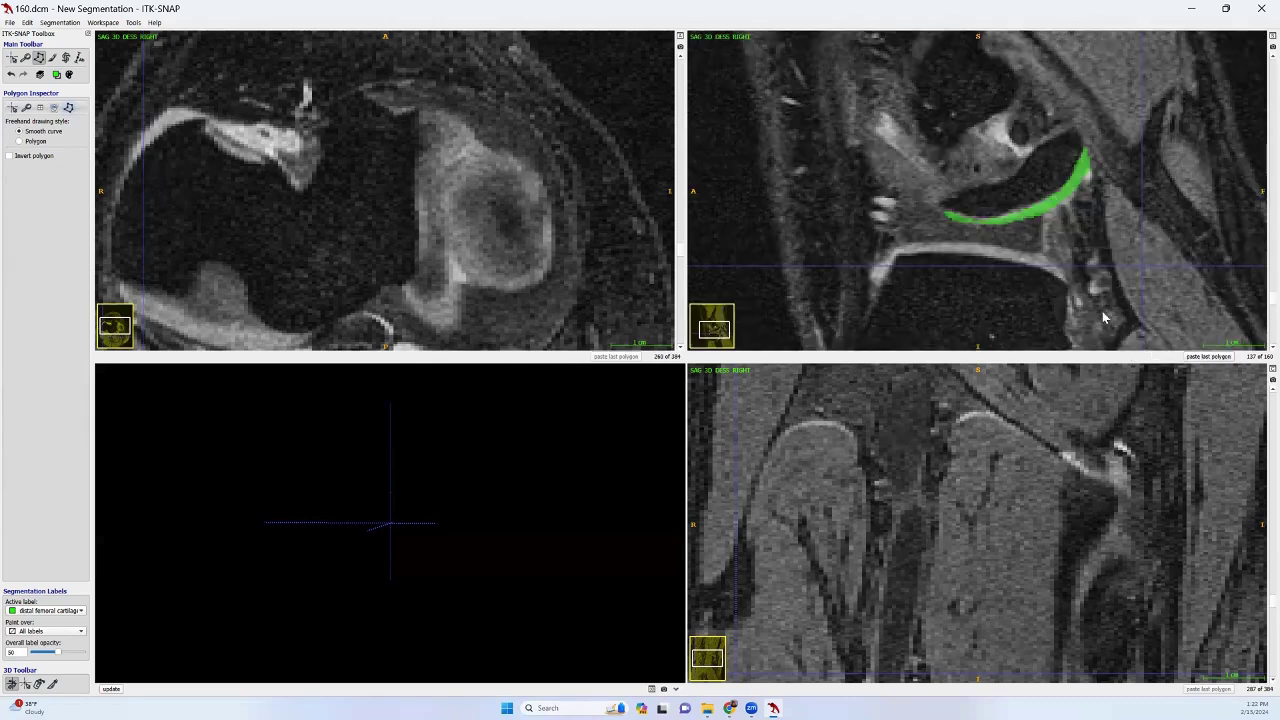
Switch to the meniscus label and fill the region beneath the femoral cartilage in red.
{"action": "left_click", "coordinate": [47, 614]}
{"action": "left_click", "coordinate": [50, 652]}
{"action": "mouse_move", "coordinate": [1042, 216]}
{"action": "left_mouse_down"}
{"action": "mouse_move", "coordinate": [1040, 258]}
{"action": "mouse_move", "coordinate": [899, 244]}
{"action": "mouse_move", "coordinate": [902, 229]}
{"action": "mouse_move", "coordinate": [1046, 222]}
{"action": "left_mouse_up"}
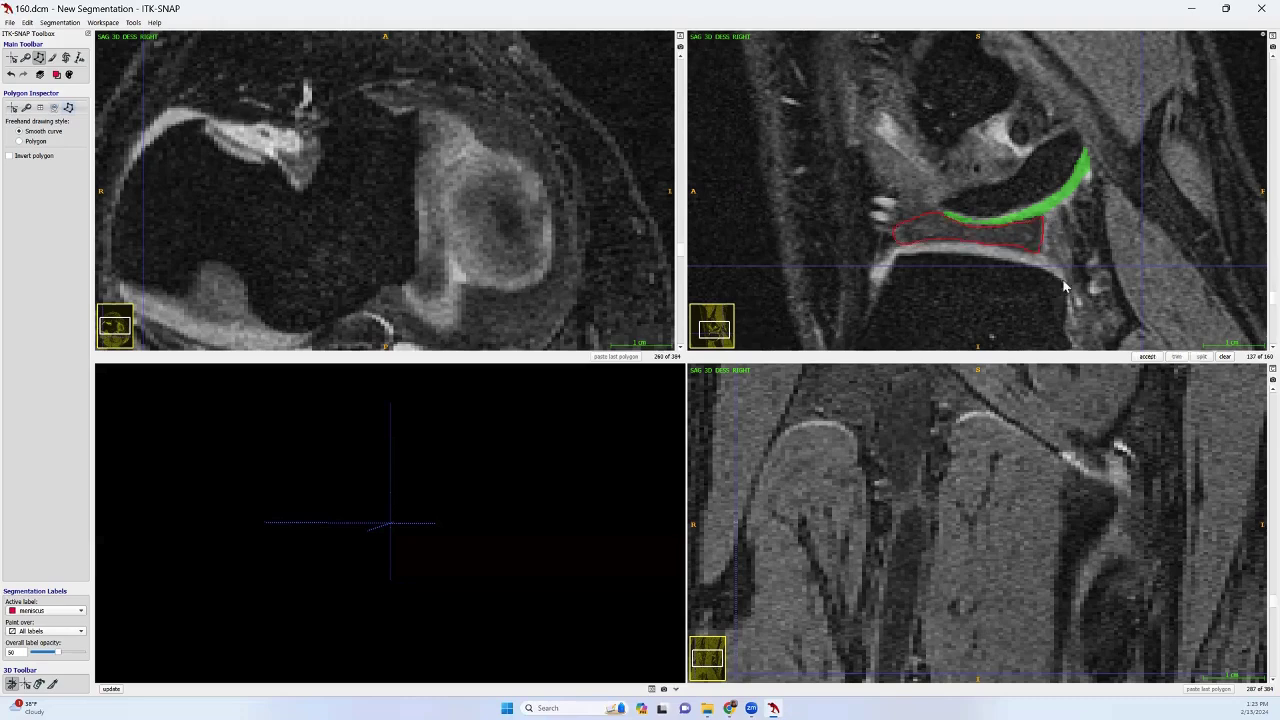
{"action": "left_click", "coordinate": [1147, 357]}
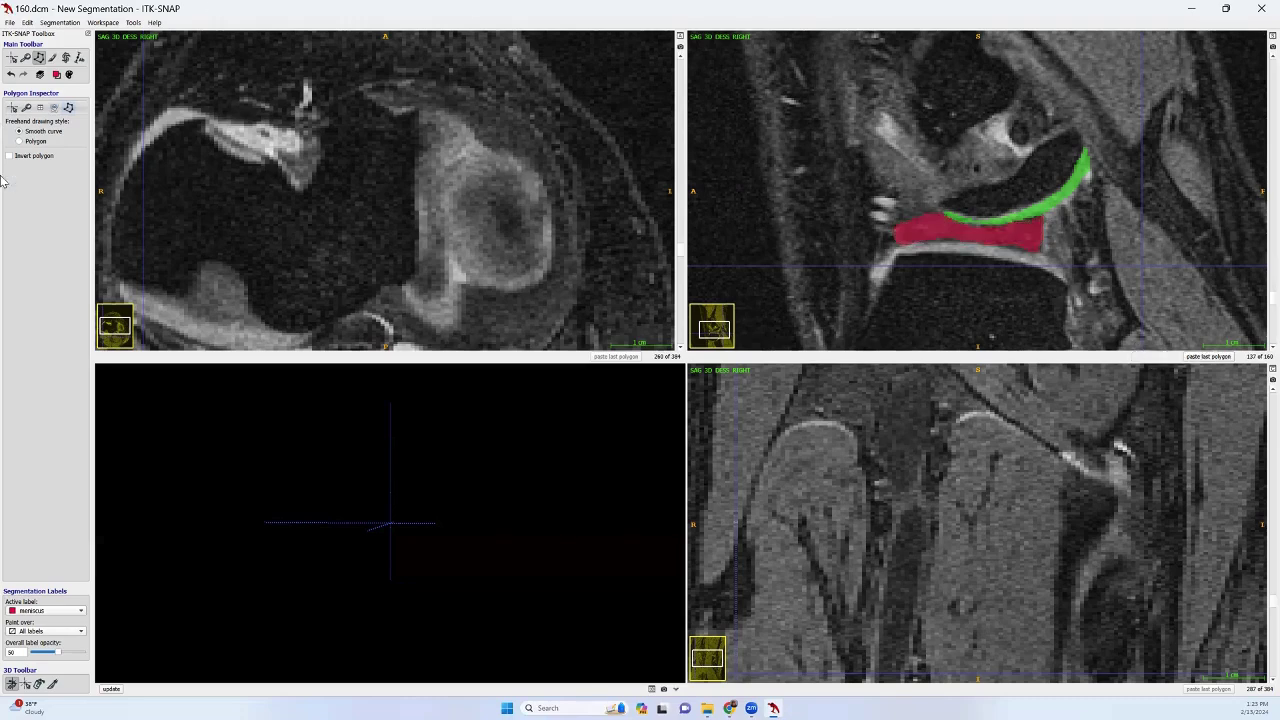
{"action": "left_click", "coordinate": [70, 613]}
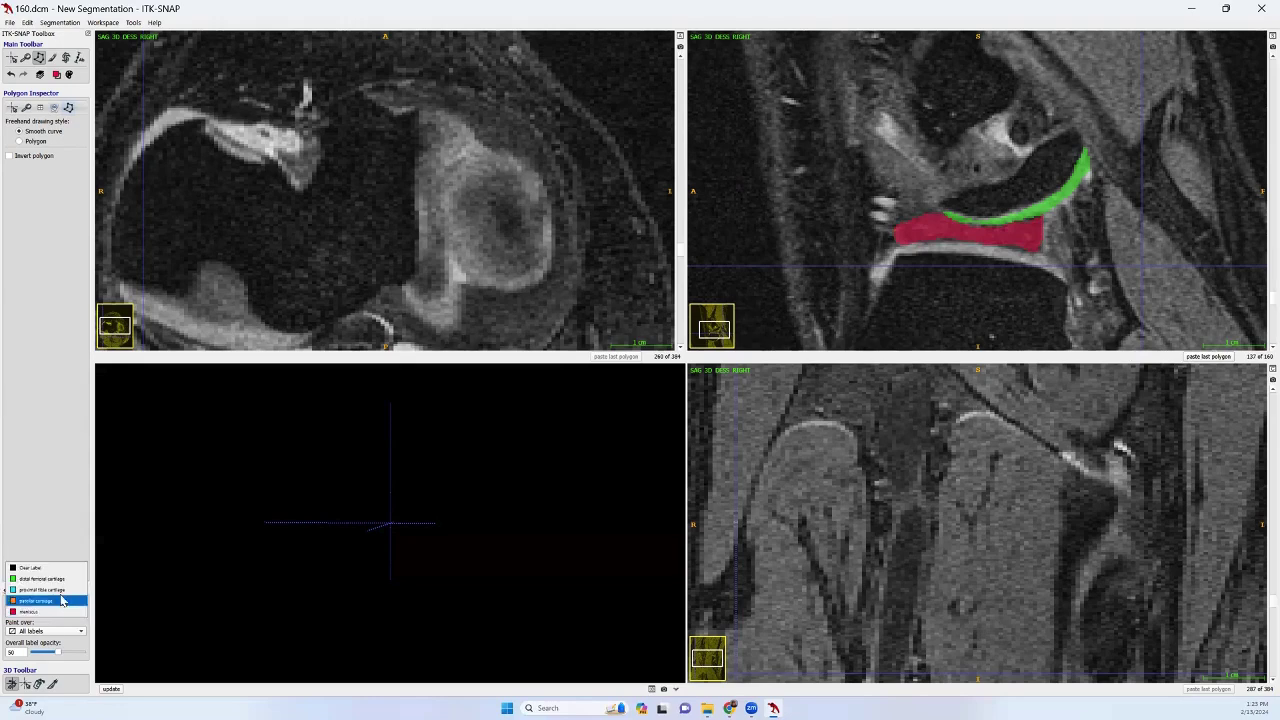
Trace and accept the tibial cartilage as cyan proximal tibia cartilage, then scroll to slice 126.
{"action": "left_click", "coordinate": [60, 592]}
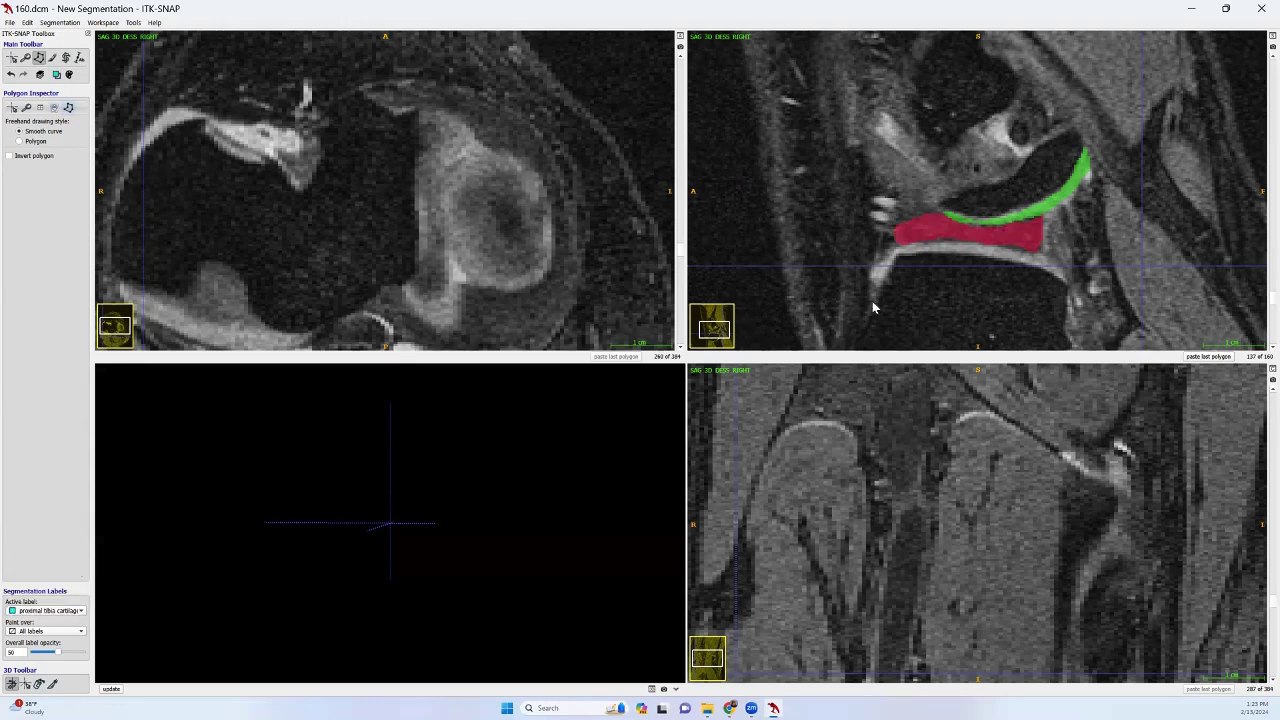
{"action": "left_click_drag", "start_coordinate": [1068, 278], "coordinate": [1022, 255]}
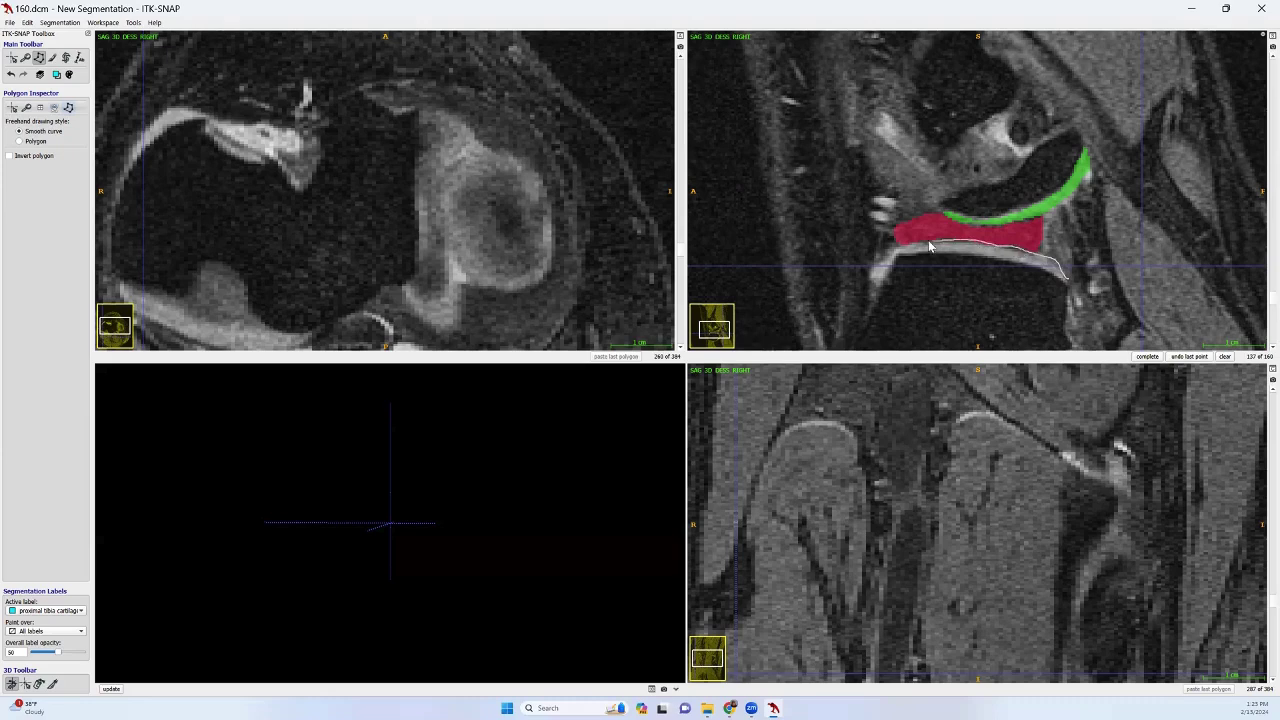
{"action": "left_click_drag", "start_coordinate": [928, 243], "coordinate": [892, 258]}
{"action": "mouse_move", "coordinate": [892, 255]}
{"action": "left_mouse_down"}
{"action": "mouse_move", "coordinate": [972, 257]}
{"action": "mouse_move", "coordinate": [1072, 291]}
{"action": "left_mouse_up"}
{"action": "right_click", "coordinate": [1092, 306]}
{"action": "left_click", "coordinate": [1152, 357]}
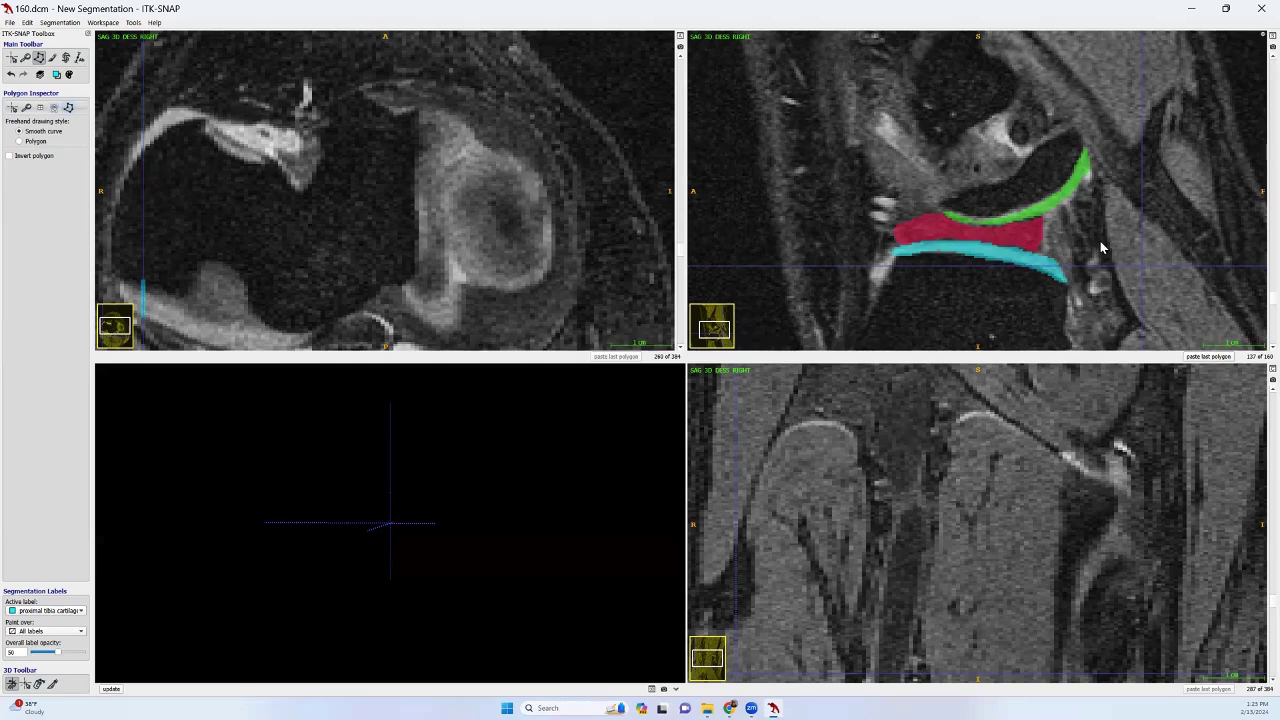
{"action": "scroll", "coordinate": [1100, 241], "scroll_direction": "down", "scroll_amount": 1}
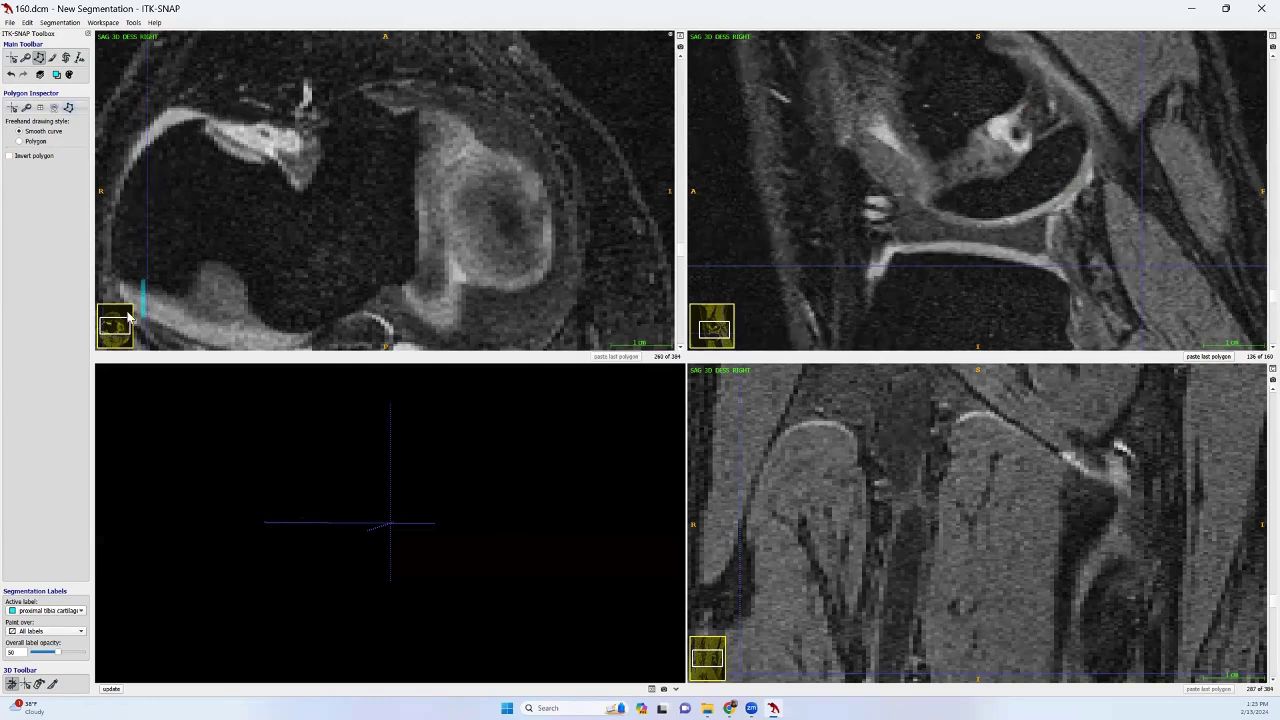
Trace the femoral cartilage outline and accept it as green distal femoral cartilage.
{"action": "left_click", "coordinate": [50, 612]}
{"action": "left_click", "coordinate": [45, 598]}
{"action": "left_click_drag", "start_coordinate": [1088, 149], "coordinate": [1054, 202]}
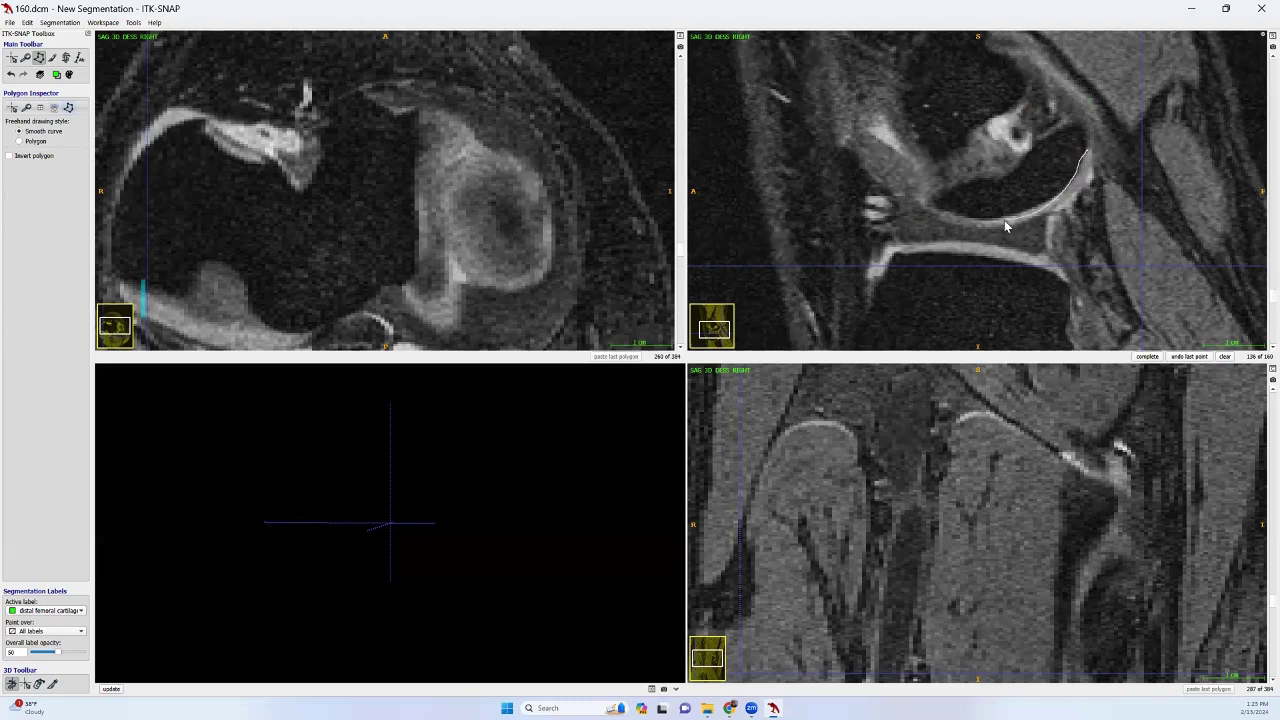
{"action": "left_click_drag", "start_coordinate": [932, 218], "coordinate": [962, 233]}
{"action": "left_click_drag", "start_coordinate": [1070, 212], "coordinate": [1089, 150]}
{"action": "left_click", "coordinate": [1146, 356]}
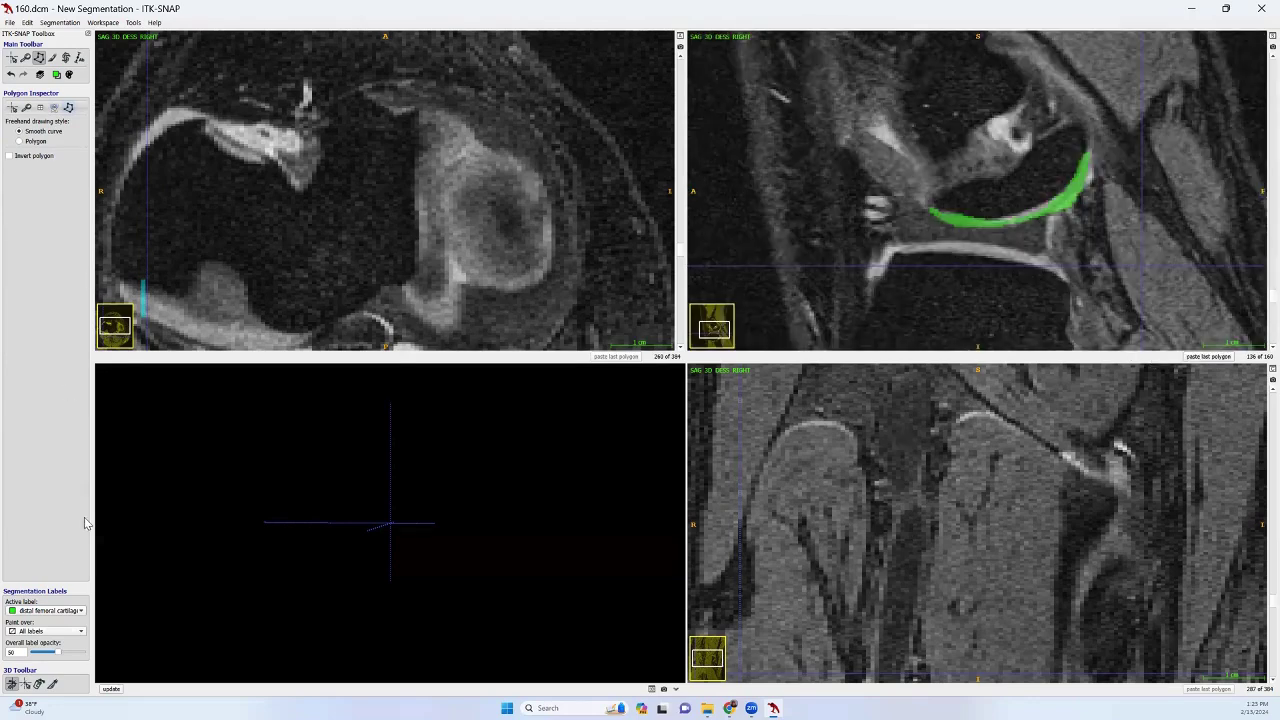
Outline the meniscus and fill it with the red meniscus label.
{"action": "left_click", "coordinate": [79, 614]}
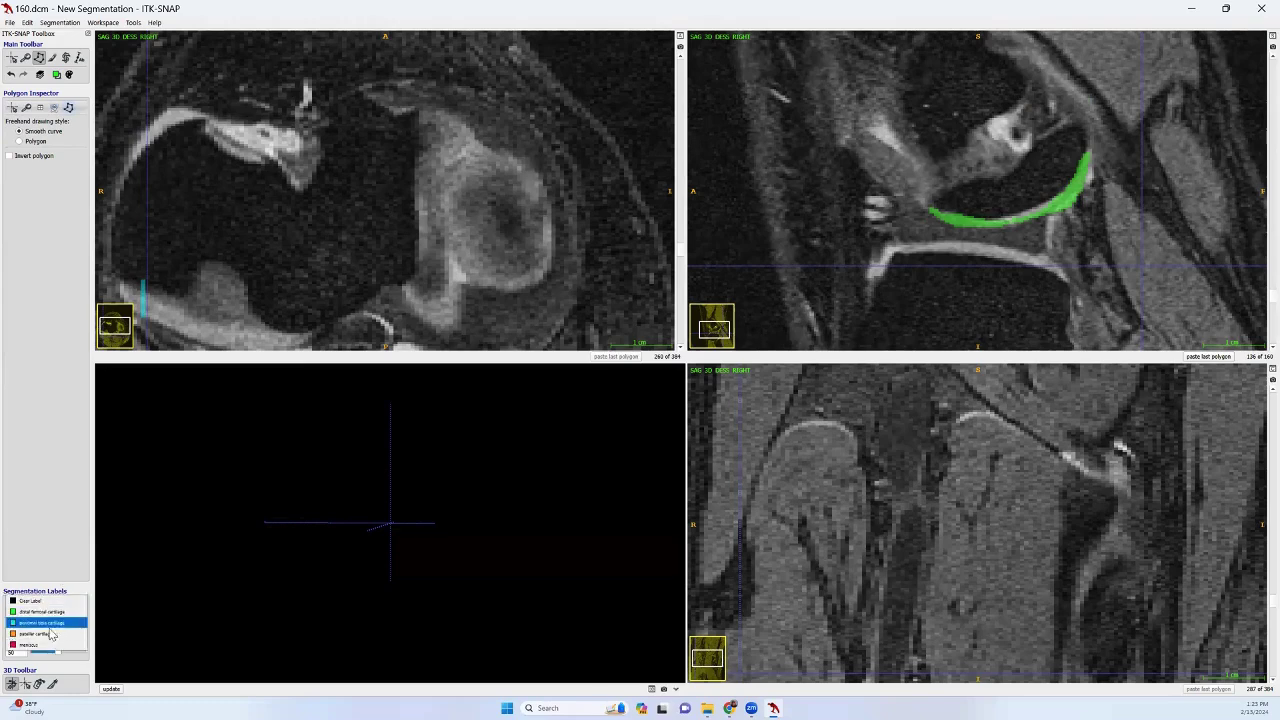
{"action": "left_click", "coordinate": [43, 645]}
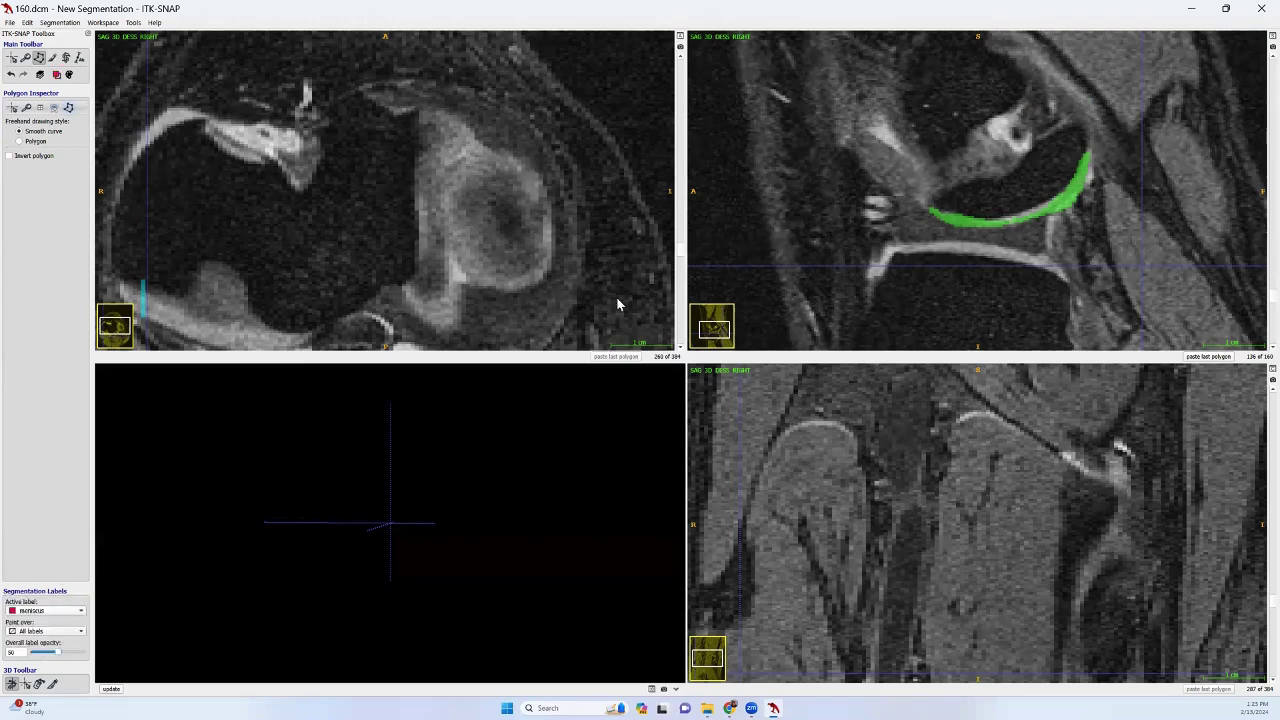
{"action": "left_click", "coordinate": [1040, 225]}
{"action": "mouse_move", "coordinate": [1050, 238]}
{"action": "left_mouse_down"}
{"action": "mouse_move", "coordinate": [1018, 252]}
{"action": "mouse_move", "coordinate": [953, 243]}
{"action": "mouse_move", "coordinate": [908, 214]}
{"action": "mouse_move", "coordinate": [920, 206]}
{"action": "mouse_move", "coordinate": [992, 234]}
{"action": "mouse_move", "coordinate": [1053, 218]}
{"action": "left_mouse_up"}
{"action": "right_click", "coordinate": [1053, 218]}
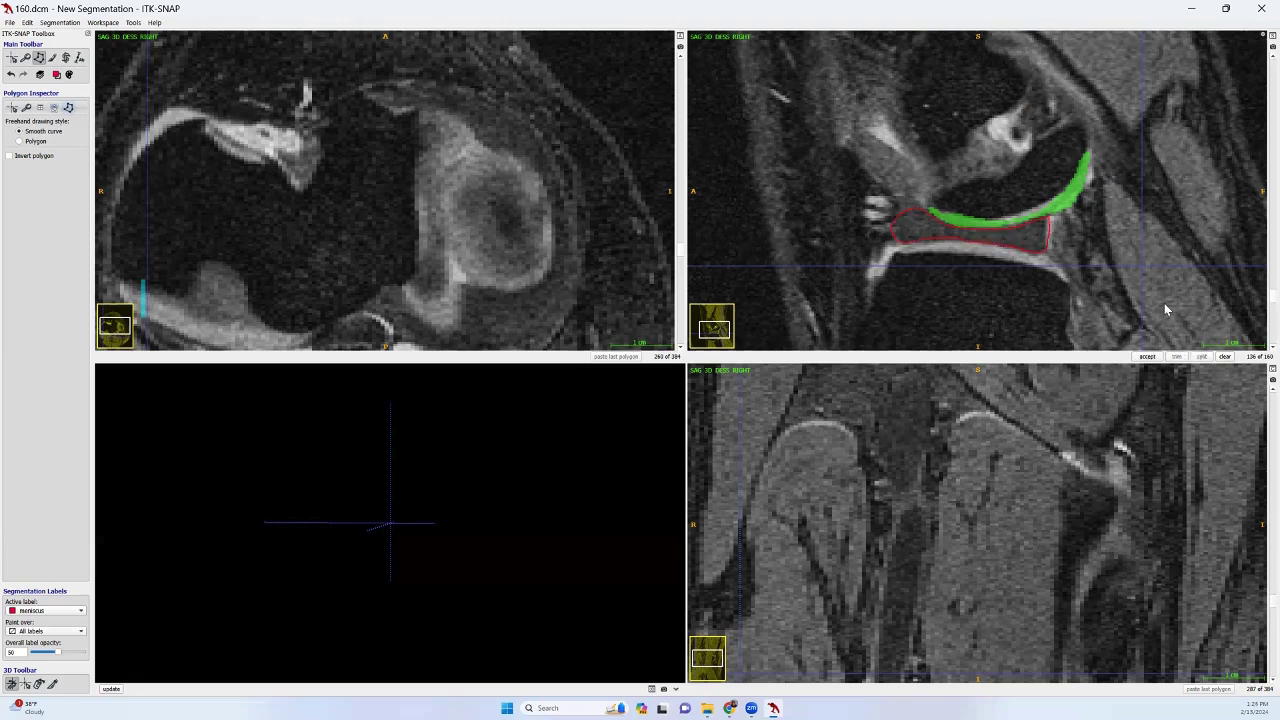
{"action": "left_click", "coordinate": [1148, 357]}
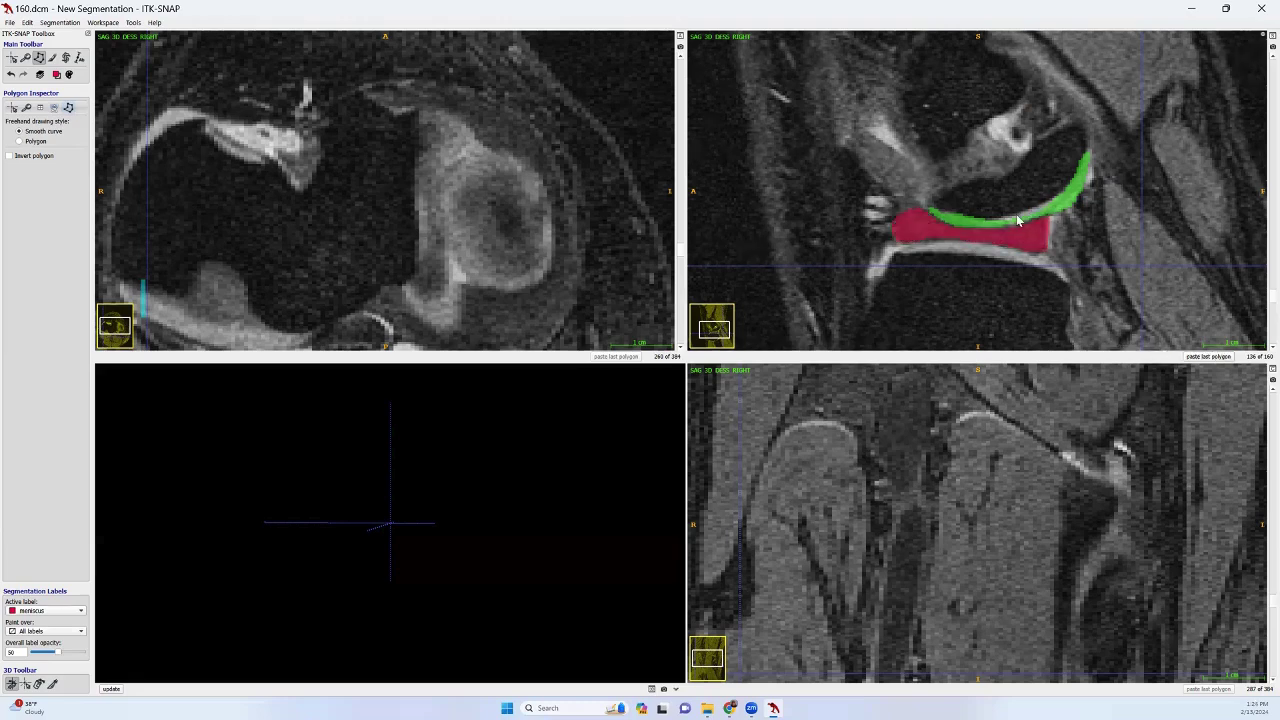
Switch to proximal tibia cartilage and begin tracing the tibial cartilage edge.
{"action": "left_click", "coordinate": [80, 607]}
{"action": "left_click", "coordinate": [66, 594]}
{"action": "left_click", "coordinate": [1068, 277]}
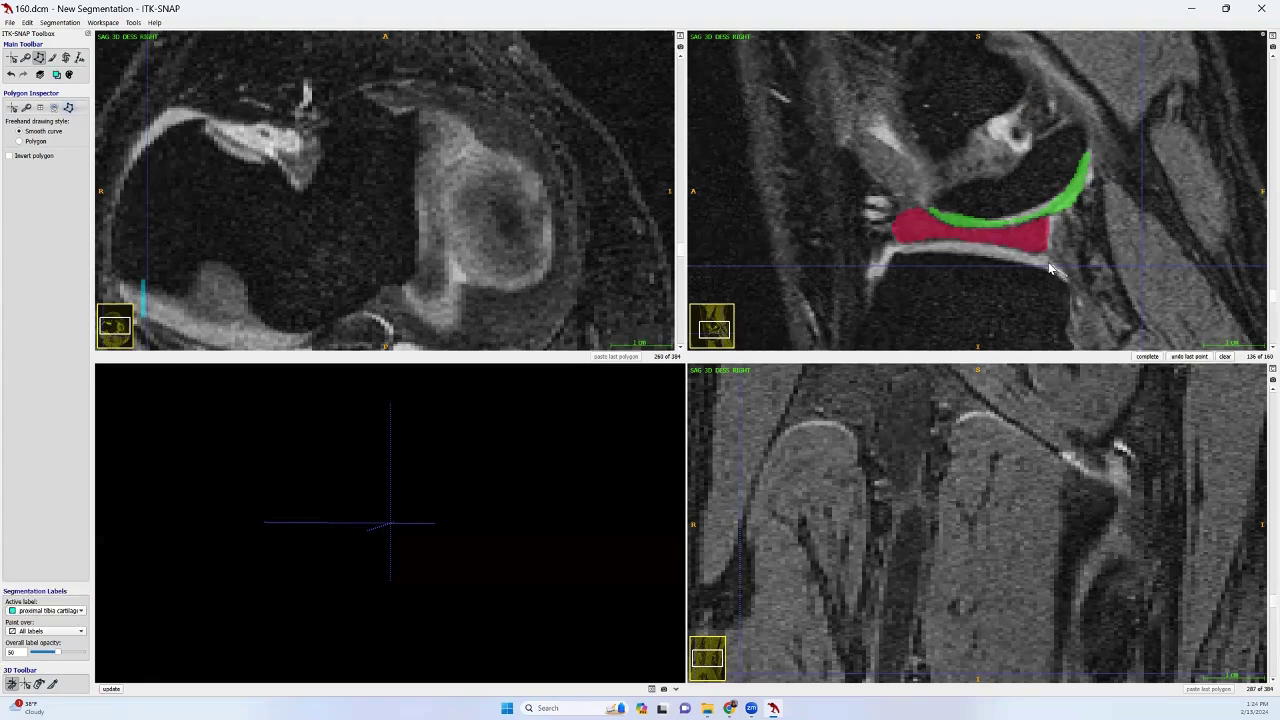
{"action": "mouse_move", "coordinate": [1050, 268]}
{"action": "left_mouse_down"}
{"action": "mouse_move", "coordinate": [1016, 249]}
{"action": "mouse_move", "coordinate": [902, 254]}
{"action": "mouse_move", "coordinate": [1067, 282]}
{"action": "left_mouse_up"}
Step through the sagittal slices to rest on unlabelled slice 120 of 160.
{"action": "scroll", "coordinate": [912, 236], "scroll_direction": "up", "scroll_amount": 2}
{"action": "scroll", "coordinate": [922, 238], "scroll_direction": "up", "scroll_amount": 1}
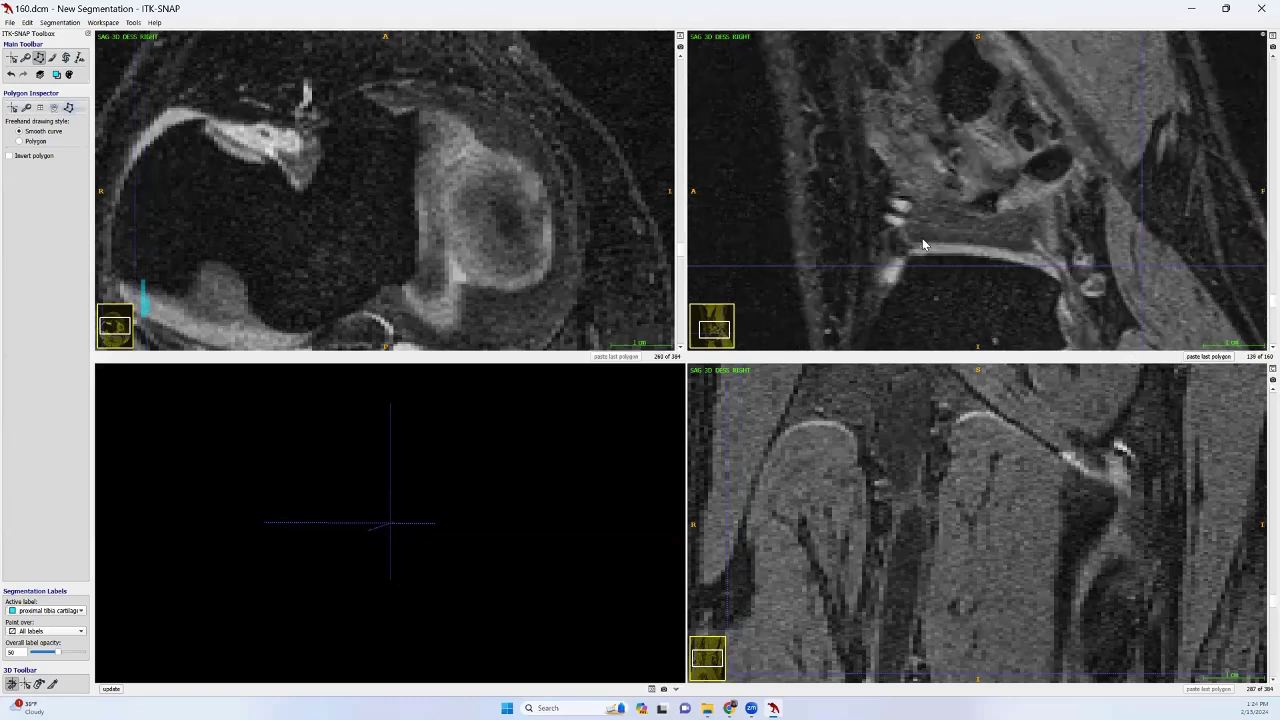
{"action": "scroll", "coordinate": [919, 238], "scroll_direction": "down", "scroll_amount": 3}
{"action": "scroll", "coordinate": [918, 241], "scroll_direction": "down", "scroll_amount": 1}
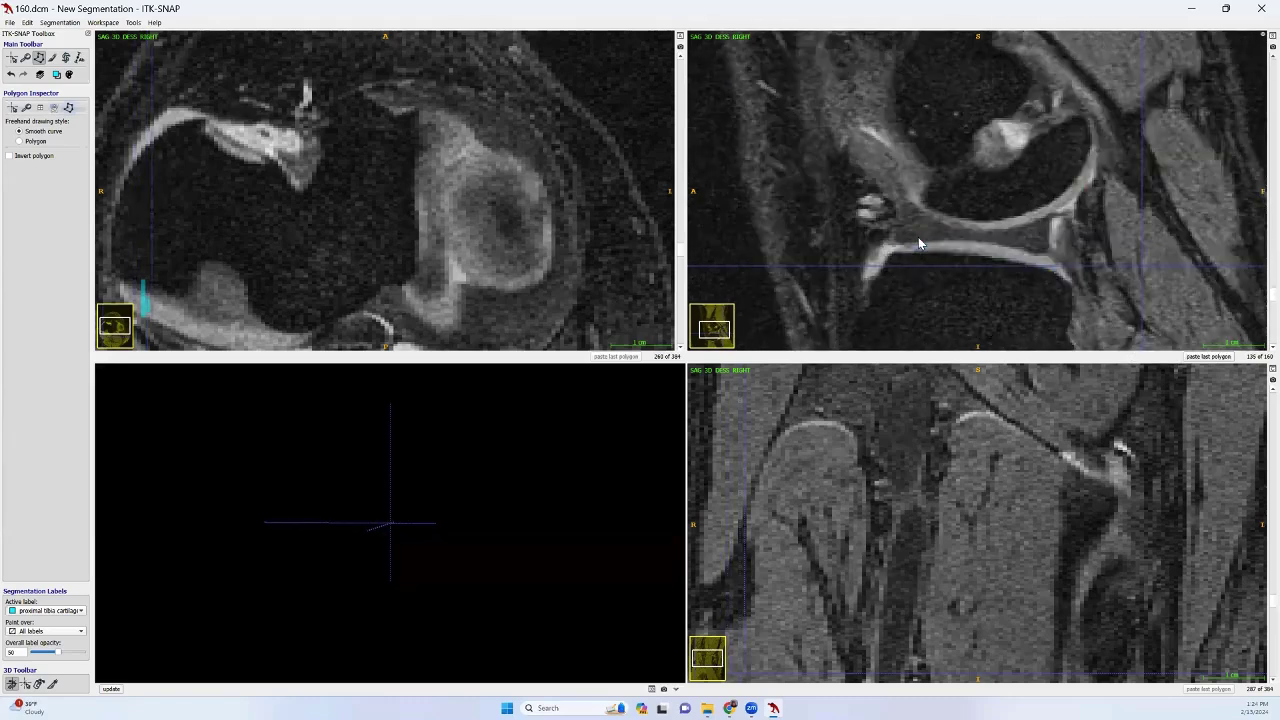
{"action": "scroll", "coordinate": [918, 241], "scroll_direction": "up", "scroll_amount": 2}
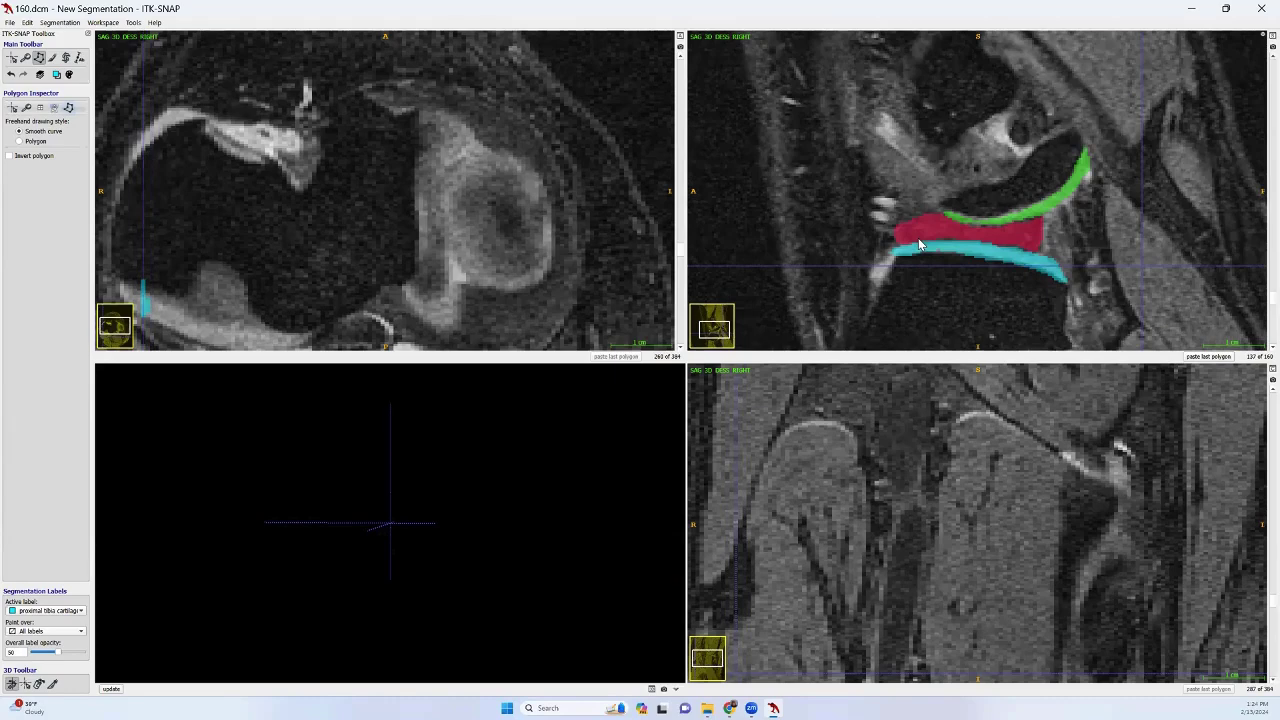
{"action": "scroll", "coordinate": [920, 244], "scroll_direction": "up", "scroll_amount": 1}
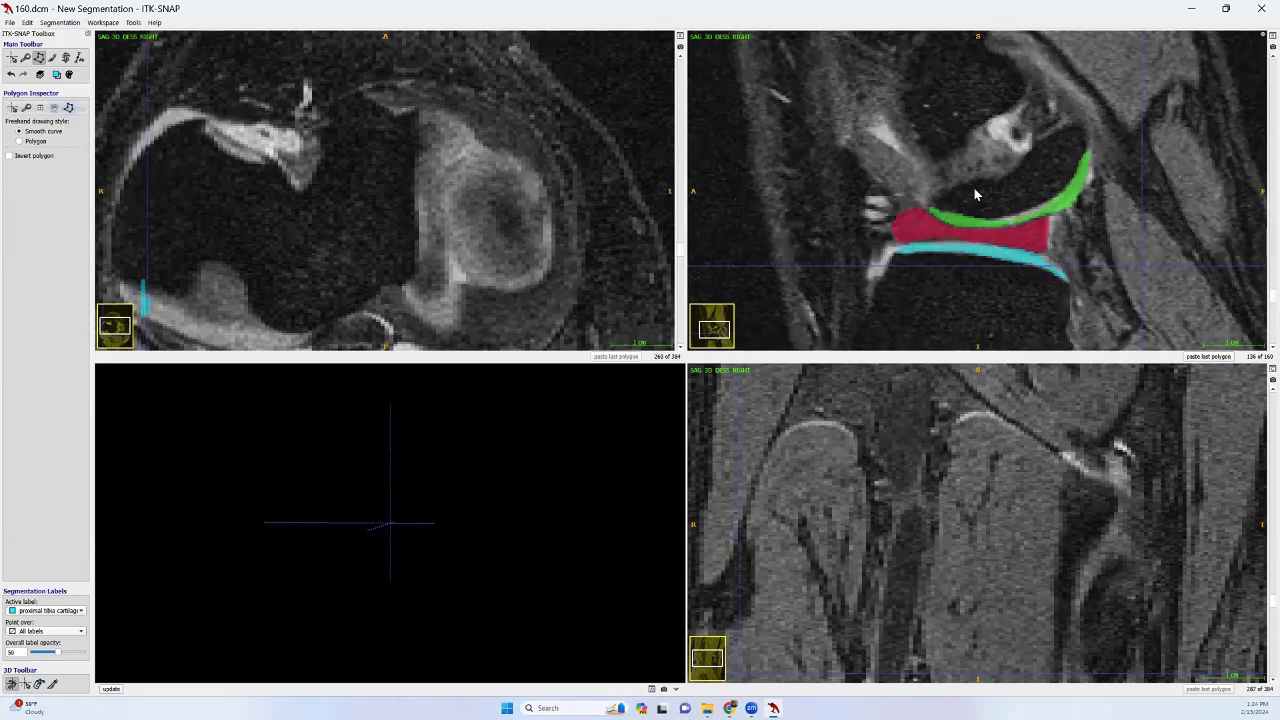
{"action": "scroll", "coordinate": [996, 212], "scroll_direction": "down", "scroll_amount": 1}
{"action": "scroll", "coordinate": [996, 216], "scroll_direction": "down", "scroll_amount": 1}
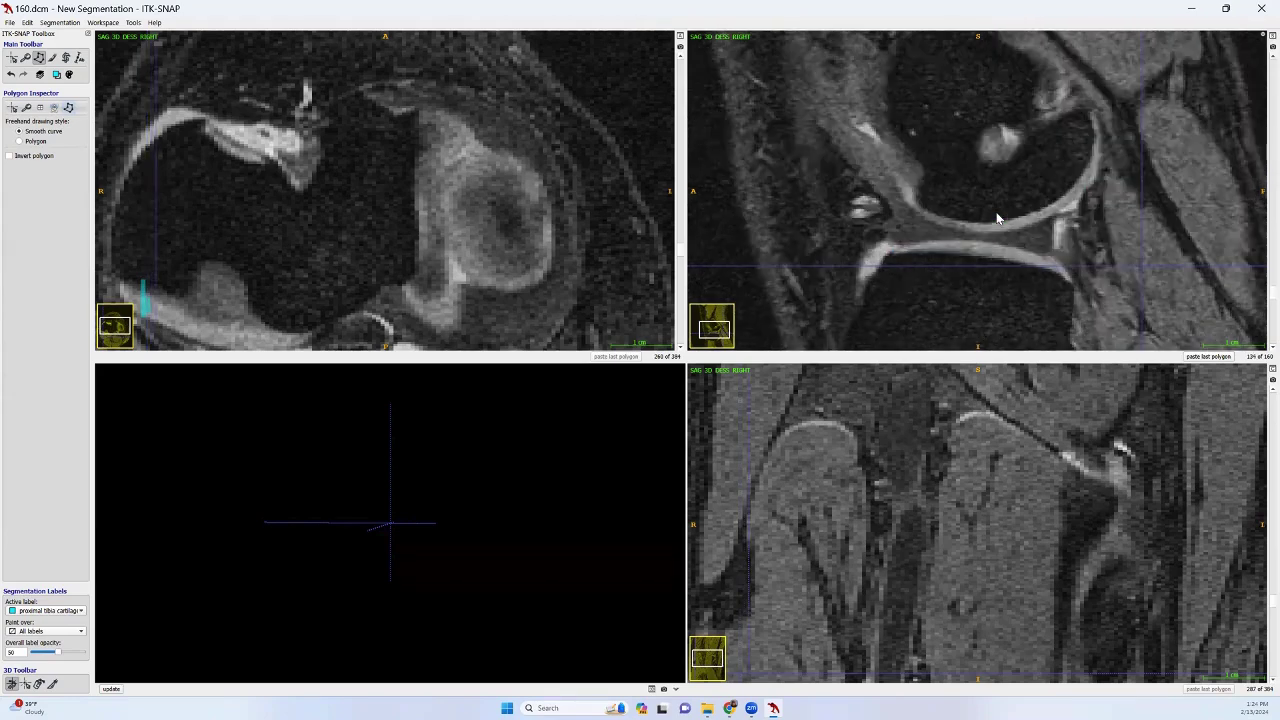
{"action": "scroll", "coordinate": [912, 252], "scroll_direction": "down", "scroll_amount": 1}
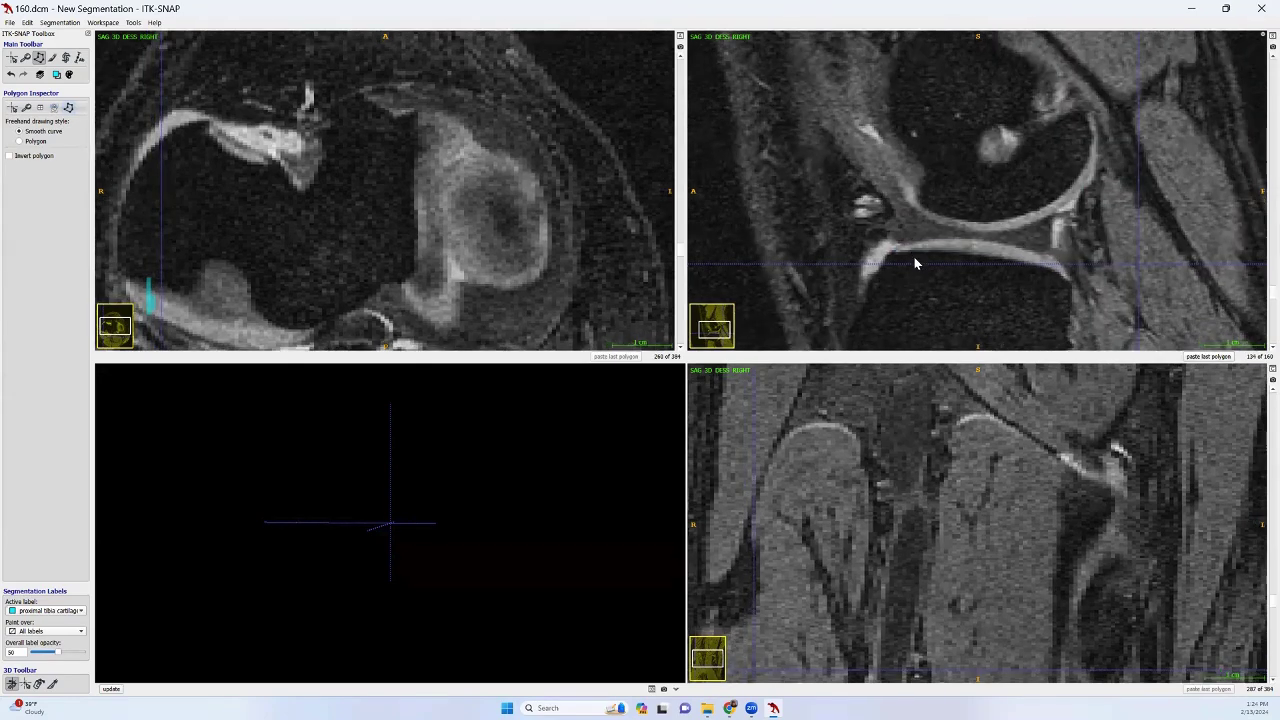
{"action": "scroll", "coordinate": [981, 178], "scroll_direction": "down", "scroll_amount": 5}
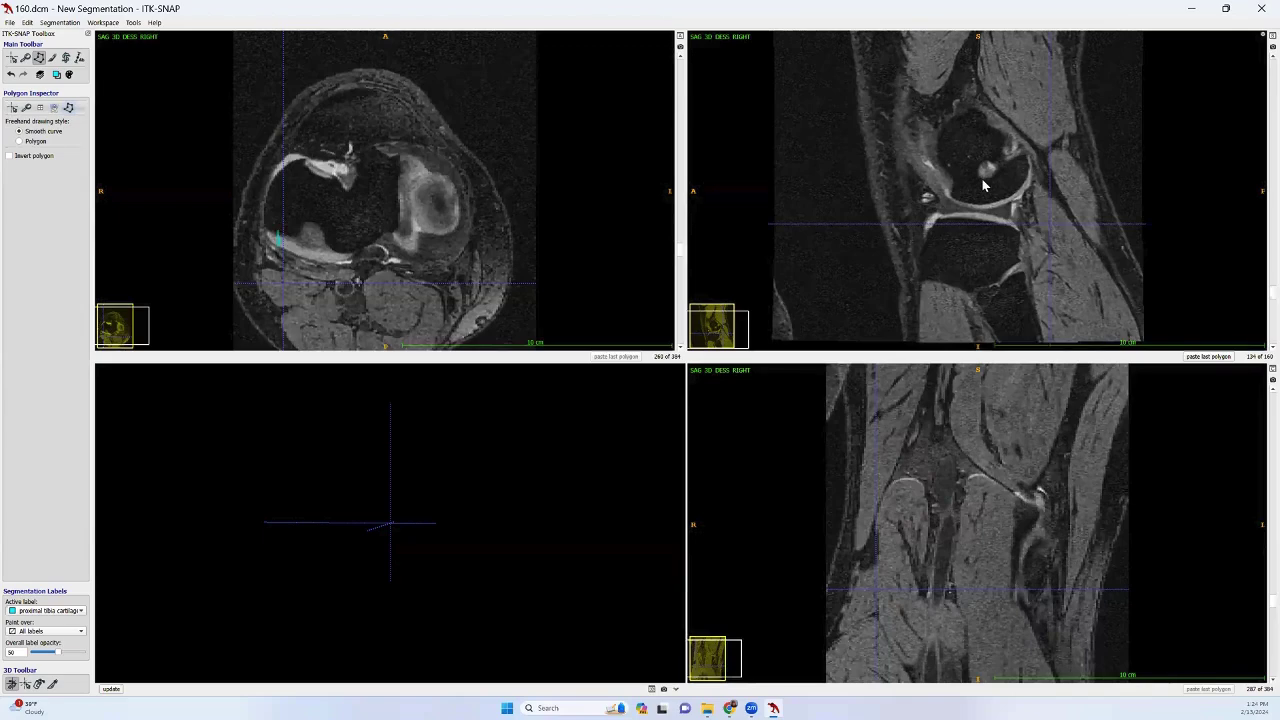
{"action": "scroll", "coordinate": [982, 179], "scroll_direction": "down", "scroll_amount": 10}
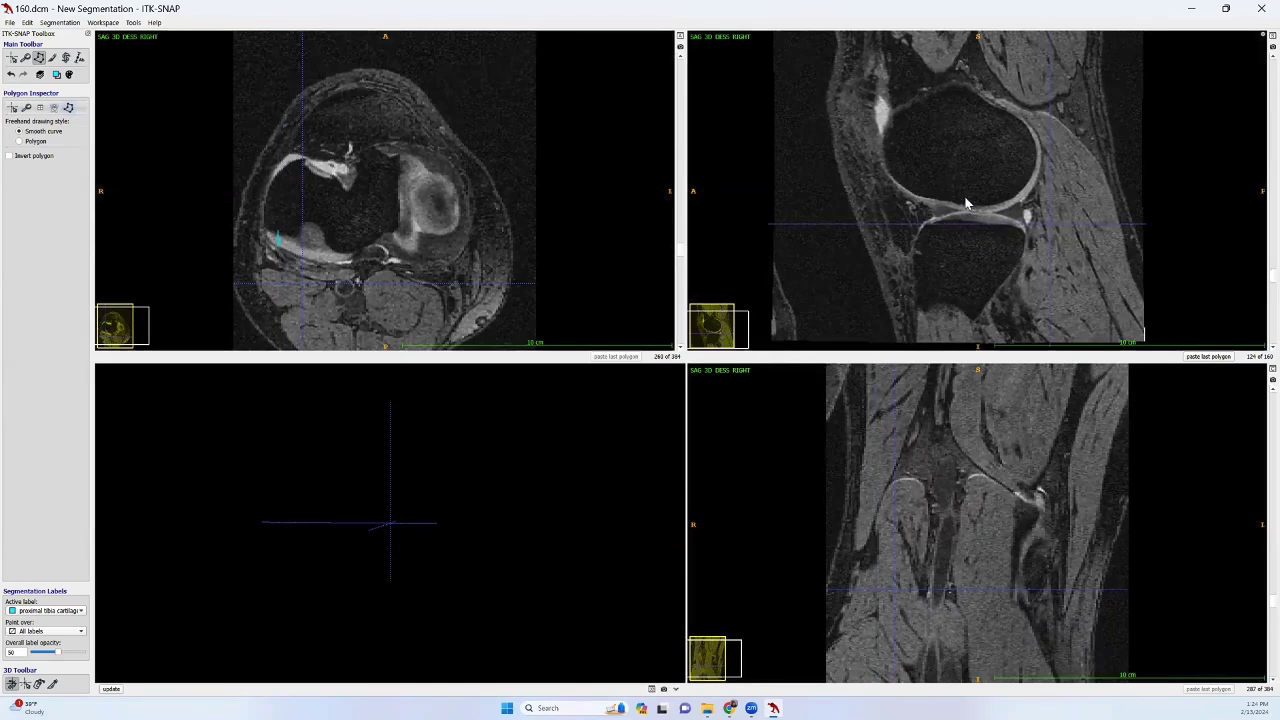
{"action": "scroll", "coordinate": [966, 203], "scroll_direction": "down", "scroll_amount": 1}
{"action": "scroll", "coordinate": [966, 205], "scroll_direction": "down", "scroll_amount": 2}
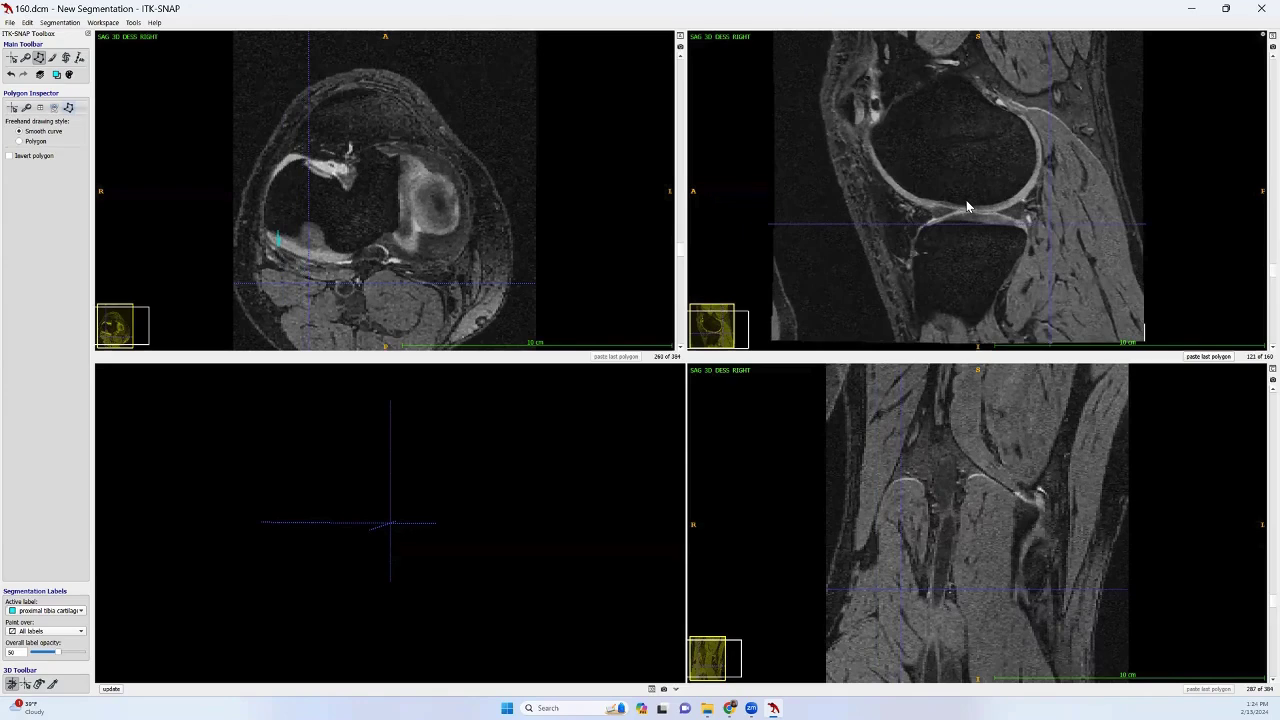
{"action": "scroll", "coordinate": [967, 205], "scroll_direction": "down", "scroll_amount": 1}
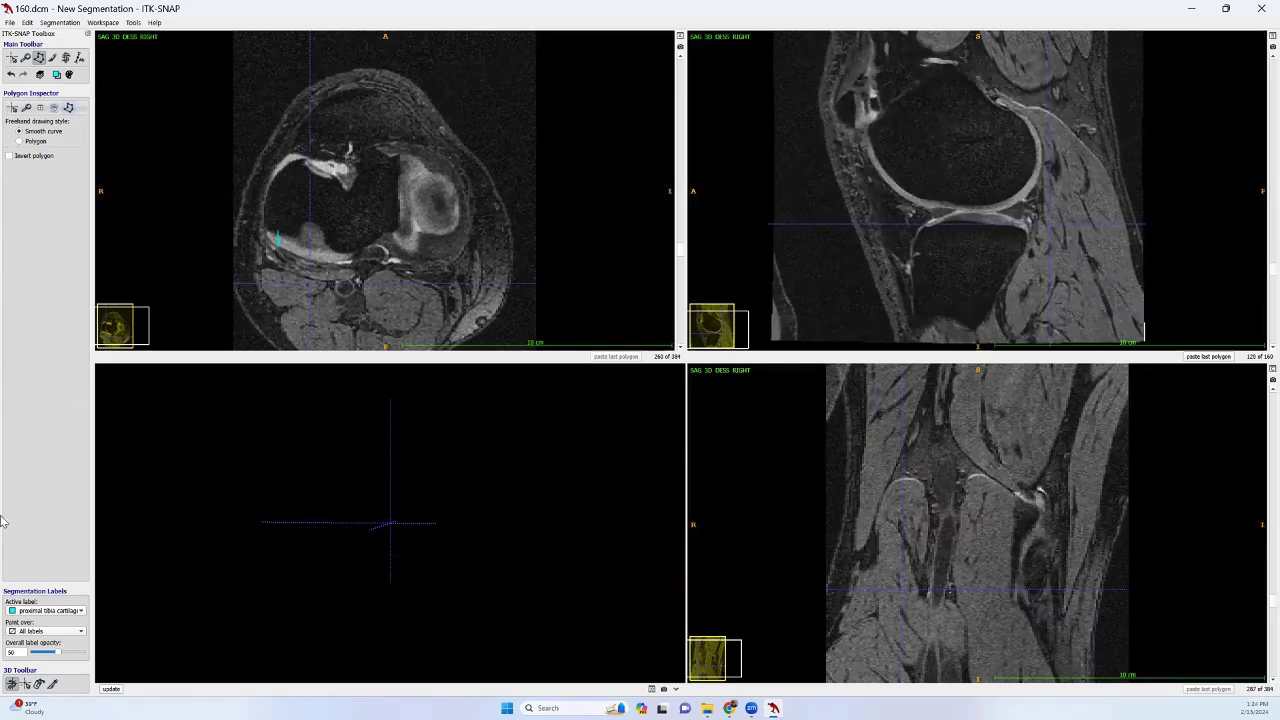
Outline the patellar cartilage on slice 120 and fill it with the orange patellar cartilage label.
{"action": "left_click", "coordinate": [55, 610]}
{"action": "left_click", "coordinate": [42, 627]}
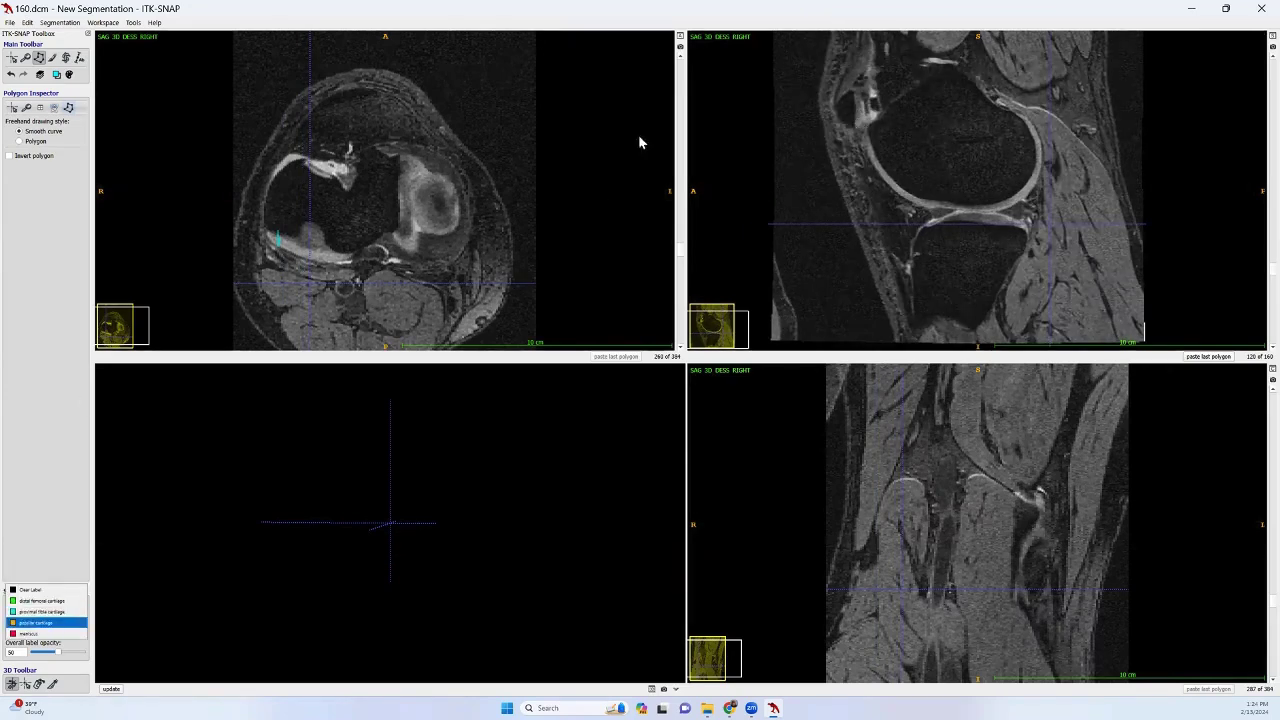
{"action": "scroll", "coordinate": [858, 145], "scroll_direction": "up", "scroll_amount": 1}
{"action": "scroll", "coordinate": [856, 115], "scroll_direction": "up", "scroll_amount": 2}
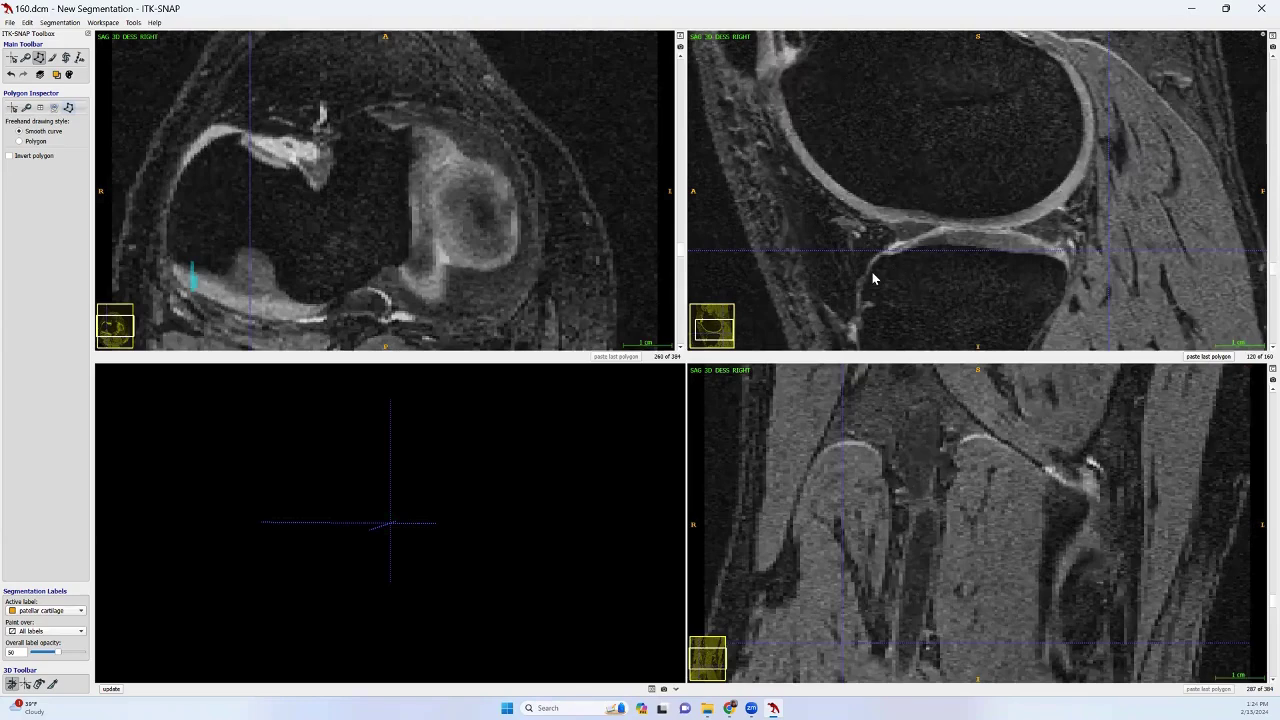
{"action": "mouse_move", "coordinate": [874, 239]}
{"action": "left_mouse_down"}
{"action": "mouse_move", "coordinate": [873, 222]}
{"action": "mouse_move", "coordinate": [894, 250]}
{"action": "mouse_move", "coordinate": [876, 282]}
{"action": "left_mouse_up"}
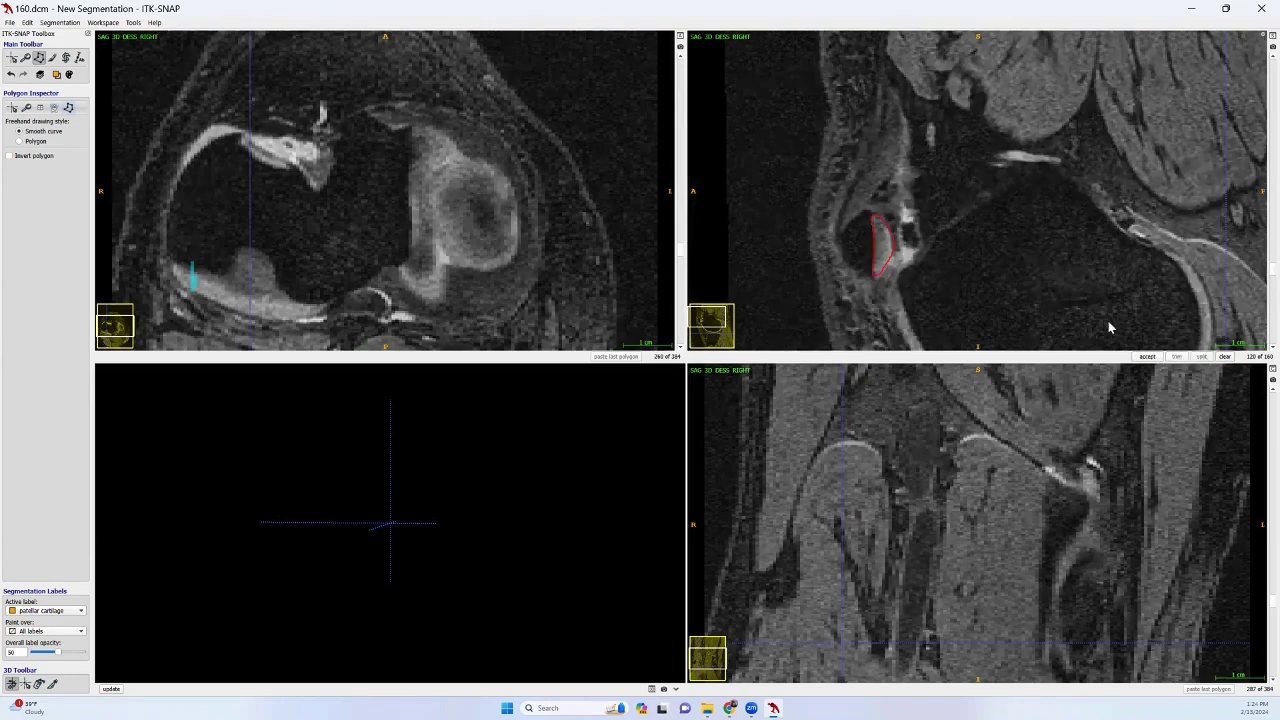
{"action": "left_click", "coordinate": [1150, 357]}
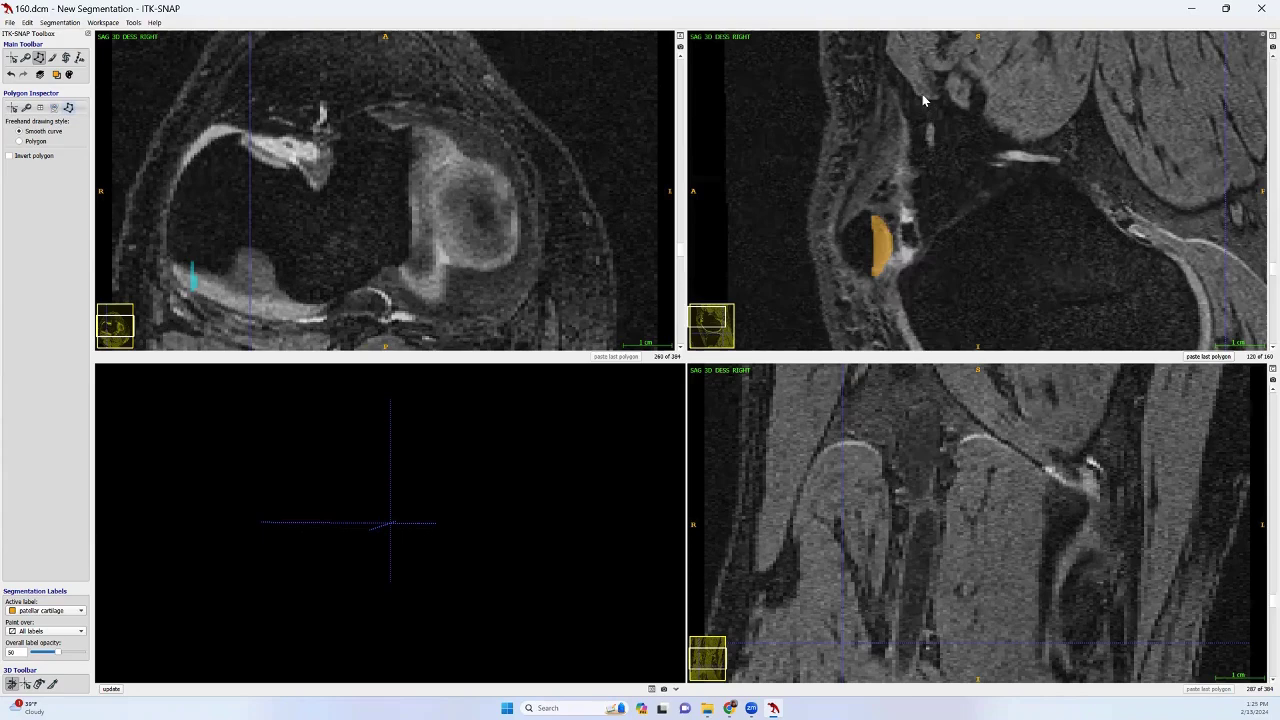
{"action": "left_click_drag", "start_coordinate": [922, 95], "coordinate": [894, 120]}
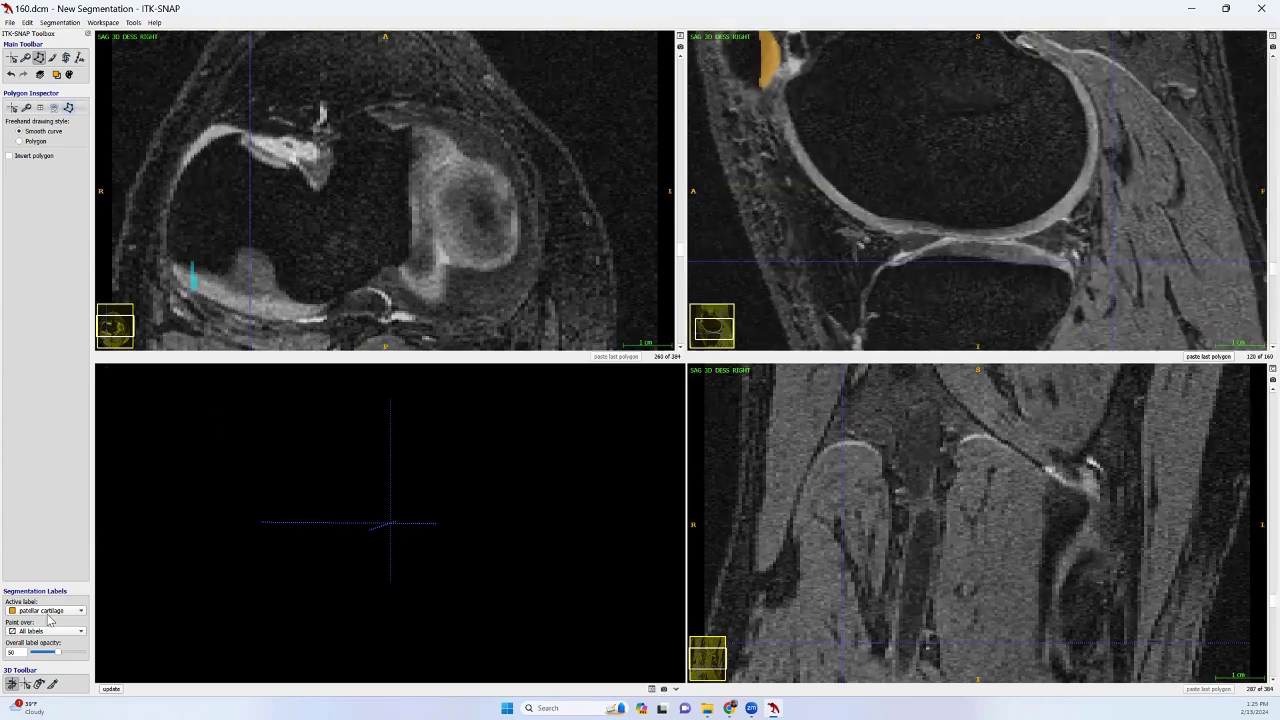
Zoom in on the femoral condyle and discard a short unfinished outline.
{"action": "scroll", "coordinate": [46, 608], "scroll_direction": "down", "scroll_amount": 1}
{"action": "mouse_move", "coordinate": [1056, 104]}
{"action": "left_mouse_down"}
{"action": "mouse_move", "coordinate": [1051, 124]}
{"action": "mouse_move", "coordinate": [1038, 115]}
{"action": "left_mouse_up"}
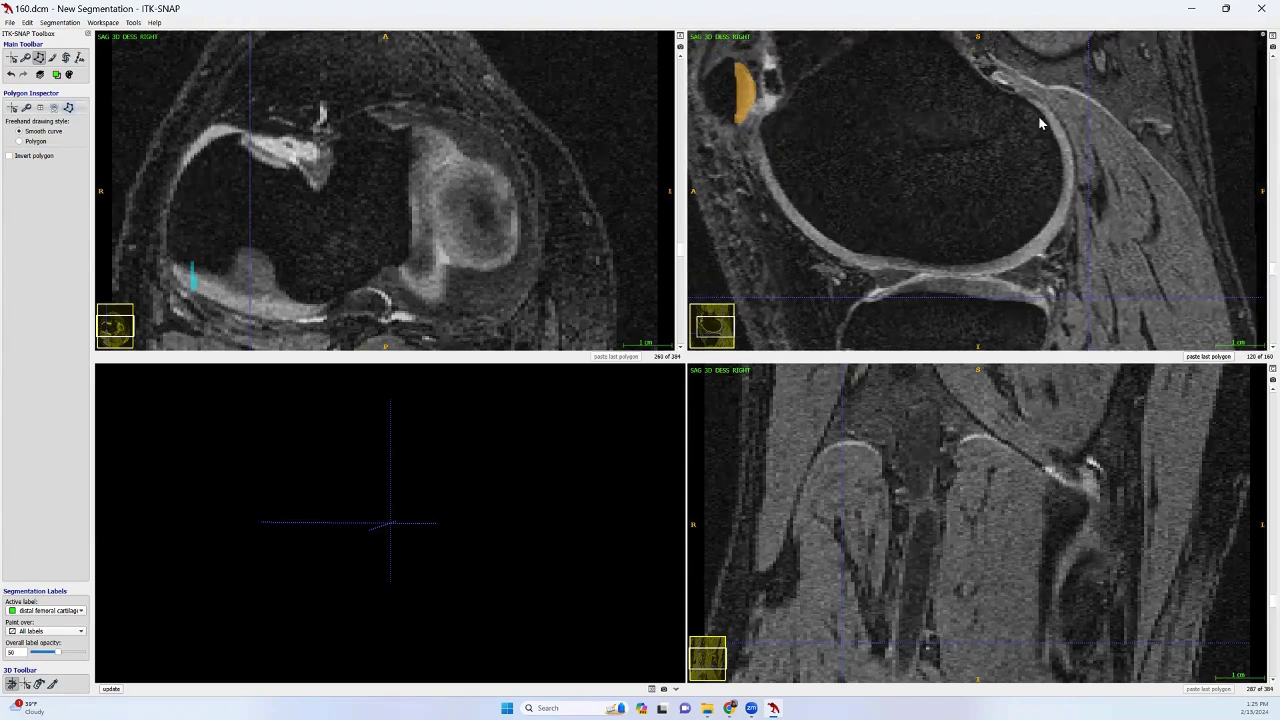
{"action": "key", "text": "plus"}
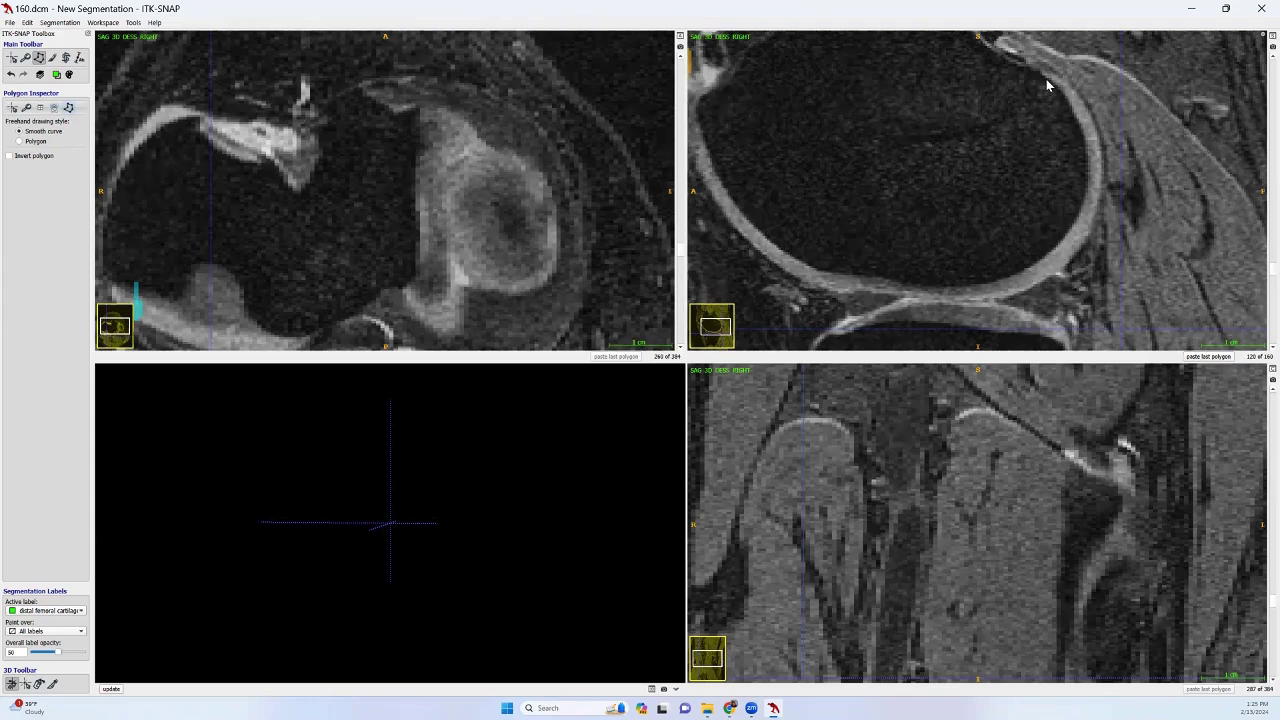
{"action": "left_click", "coordinate": [1046, 79]}
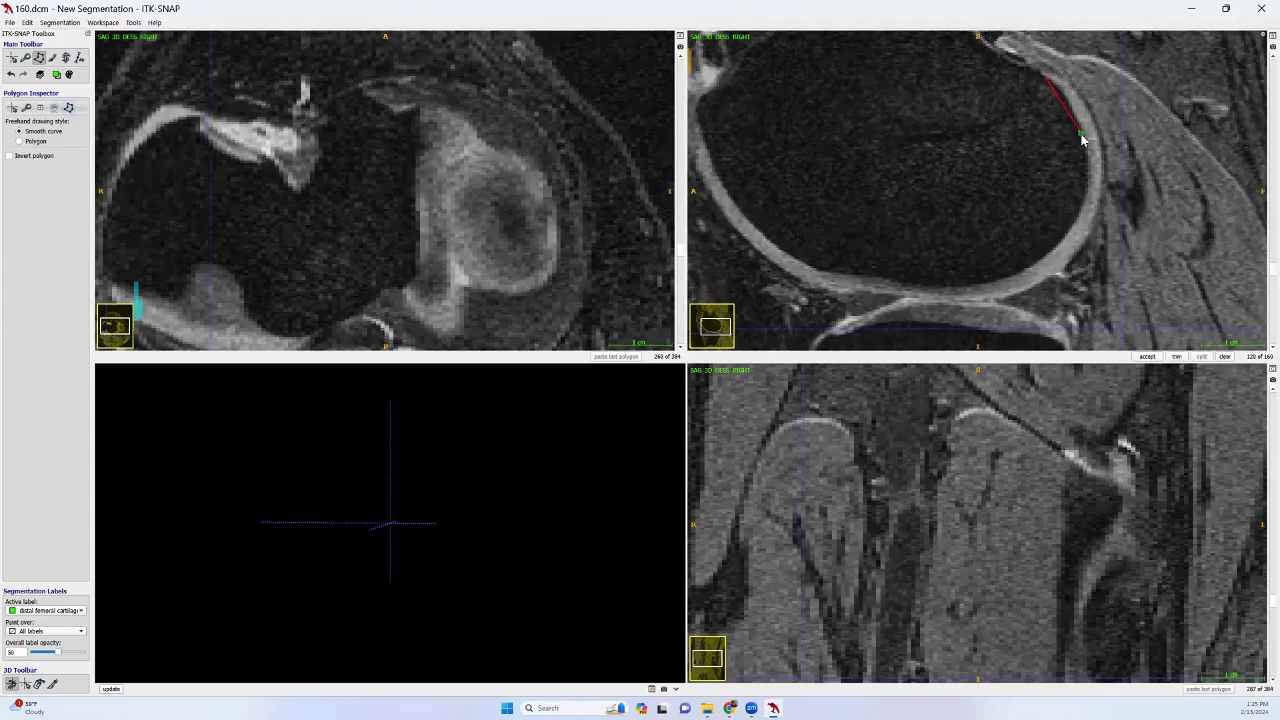
{"action": "right_click", "coordinate": [1053, 92]}
{"action": "left_click", "coordinate": [68, 109]}
{"action": "left_click", "coordinate": [1224, 357]}
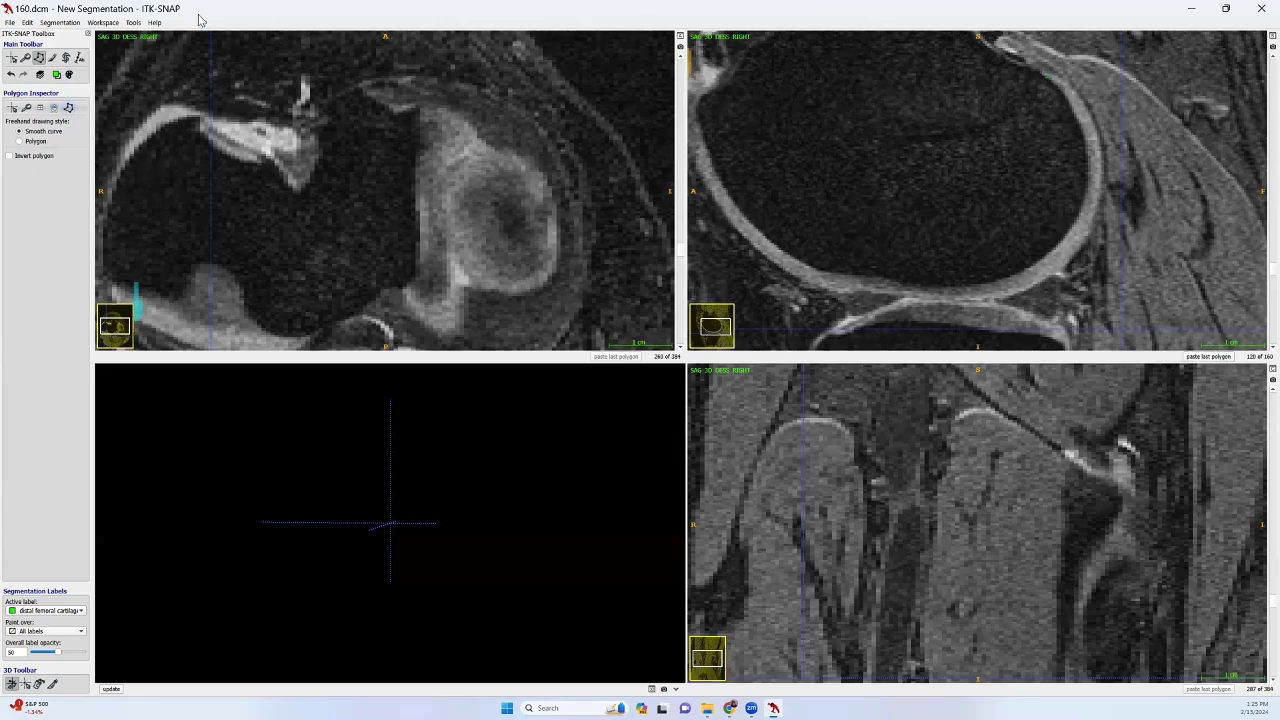
Trace the femoral cartilage around the femur and fill it green as distal femoral cartilage.
{"action": "left_click", "coordinate": [1042, 72]}
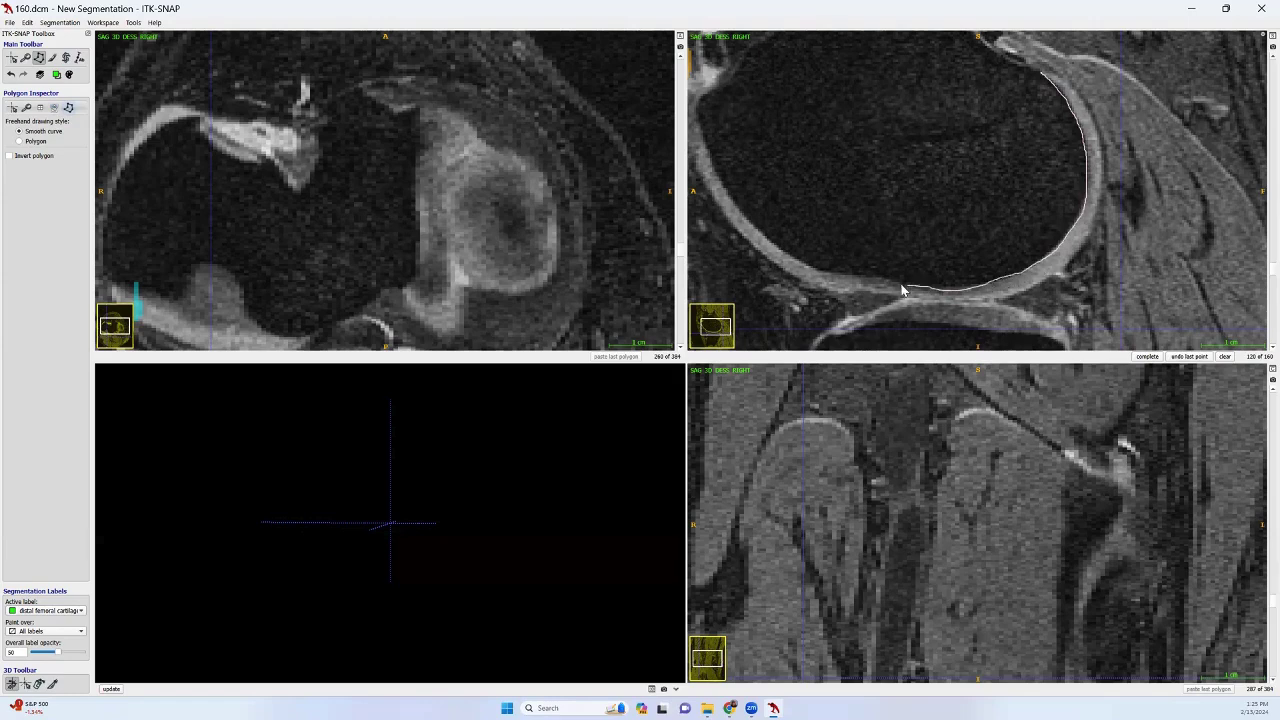
{"action": "mouse_move", "coordinate": [818, 274]}
{"action": "left_mouse_down"}
{"action": "mouse_move", "coordinate": [757, 231]}
{"action": "mouse_move", "coordinate": [700, 152]}
{"action": "mouse_move", "coordinate": [712, 204]}
{"action": "mouse_move", "coordinate": [738, 233]}
{"action": "mouse_move", "coordinate": [848, 293]}
{"action": "left_mouse_up"}
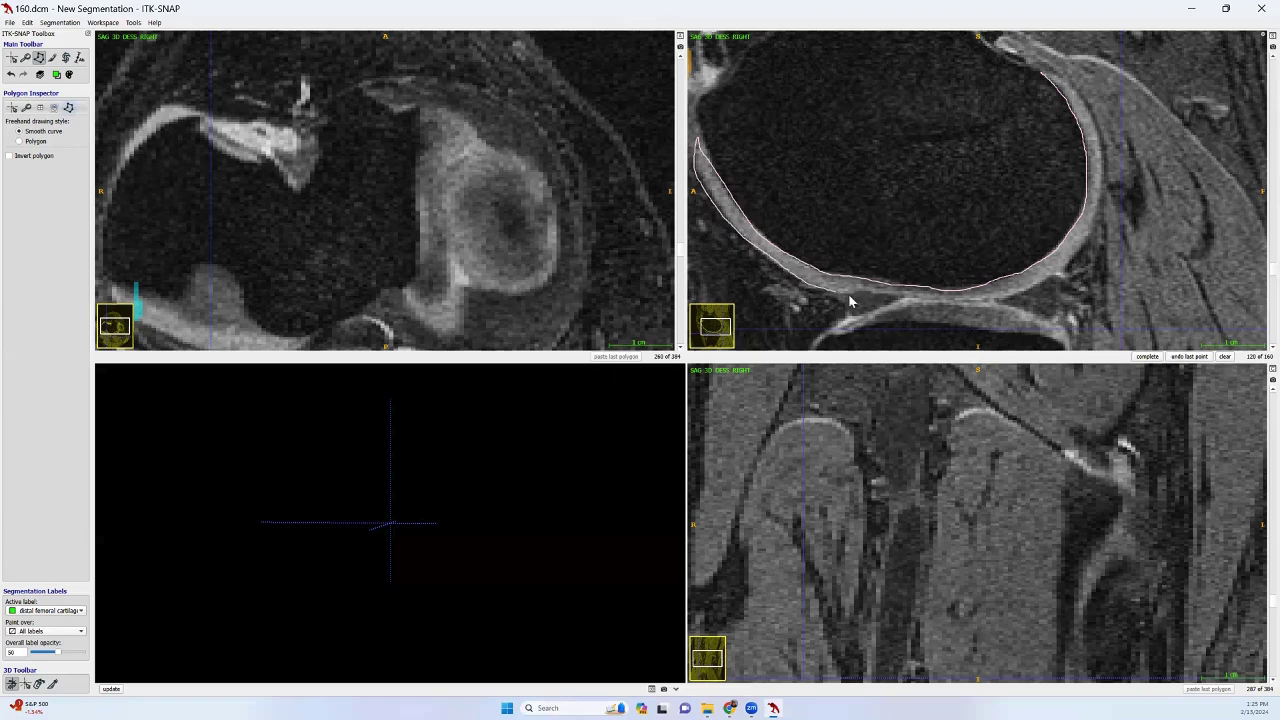
{"action": "left_click_drag", "start_coordinate": [1006, 301], "coordinate": [1077, 263]}
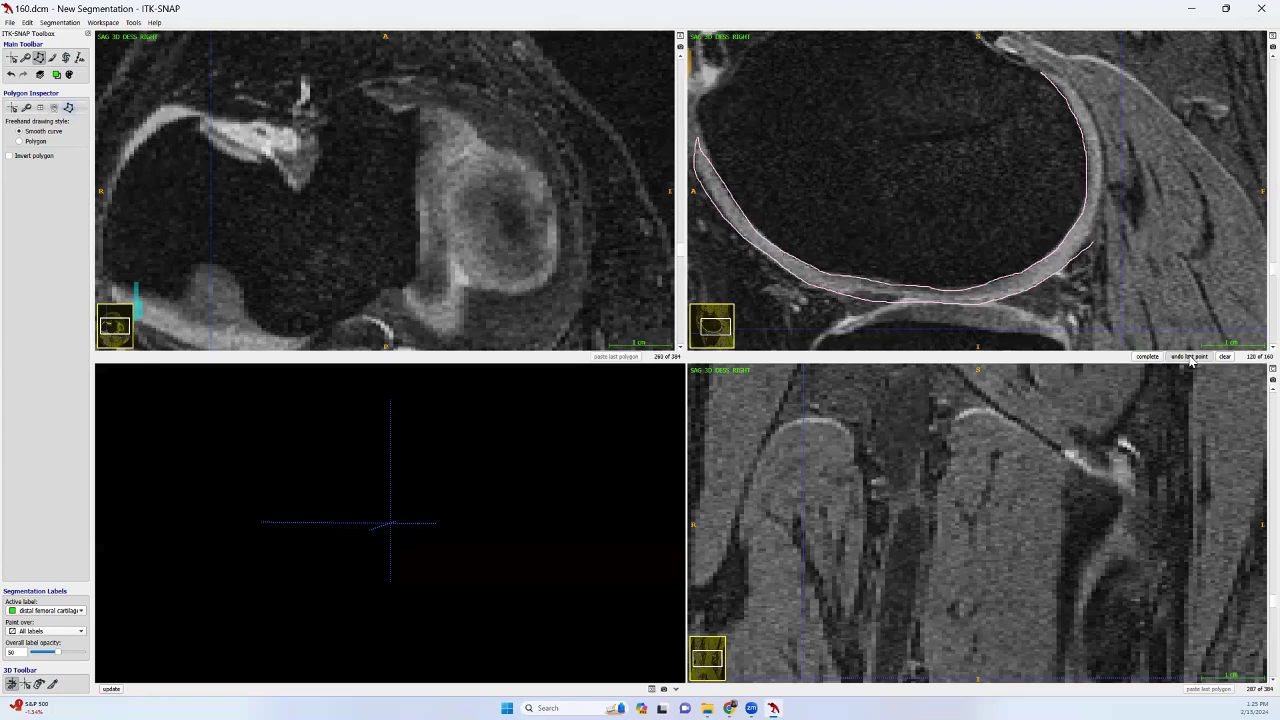
{"action": "left_click", "coordinate": [1190, 358]}
{"action": "mouse_move", "coordinate": [1093, 230]}
{"action": "left_mouse_down"}
{"action": "mouse_move", "coordinate": [1106, 194]}
{"action": "mouse_move", "coordinate": [1086, 102]}
{"action": "mouse_move", "coordinate": [1045, 78]}
{"action": "left_mouse_up"}
{"action": "left_click", "coordinate": [1148, 356]}
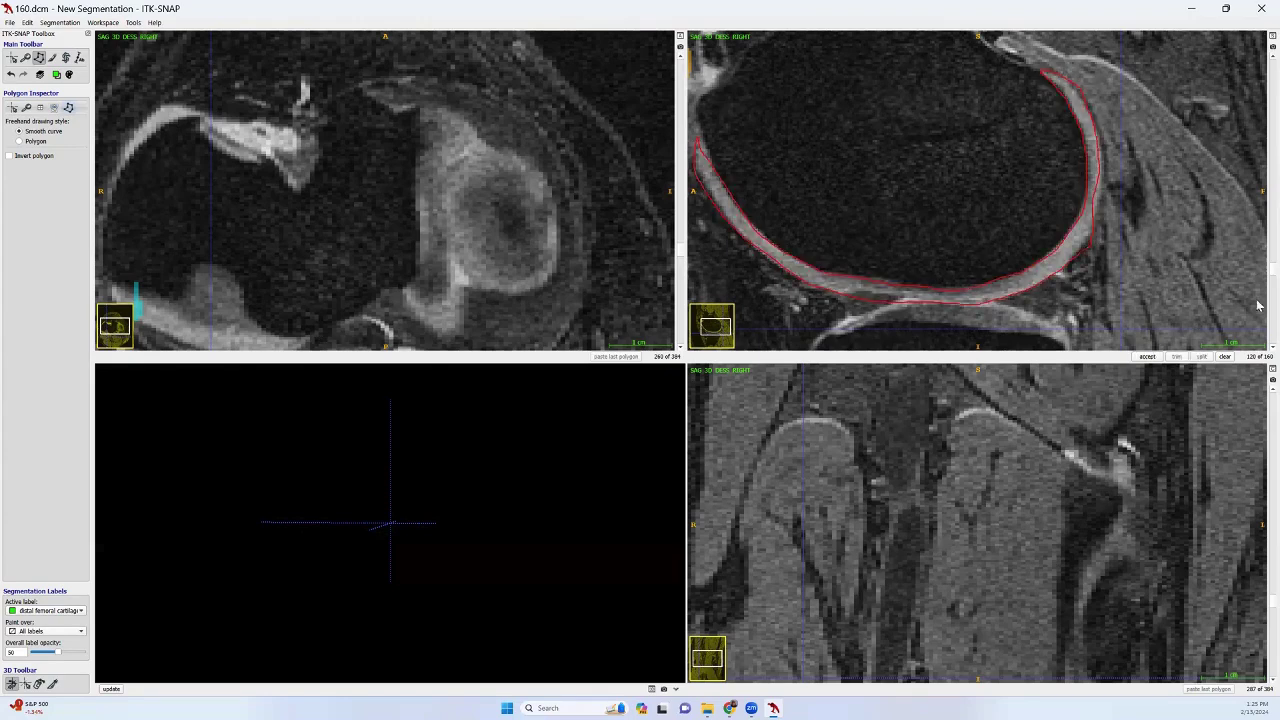
{"action": "left_click", "coordinate": [1152, 356]}
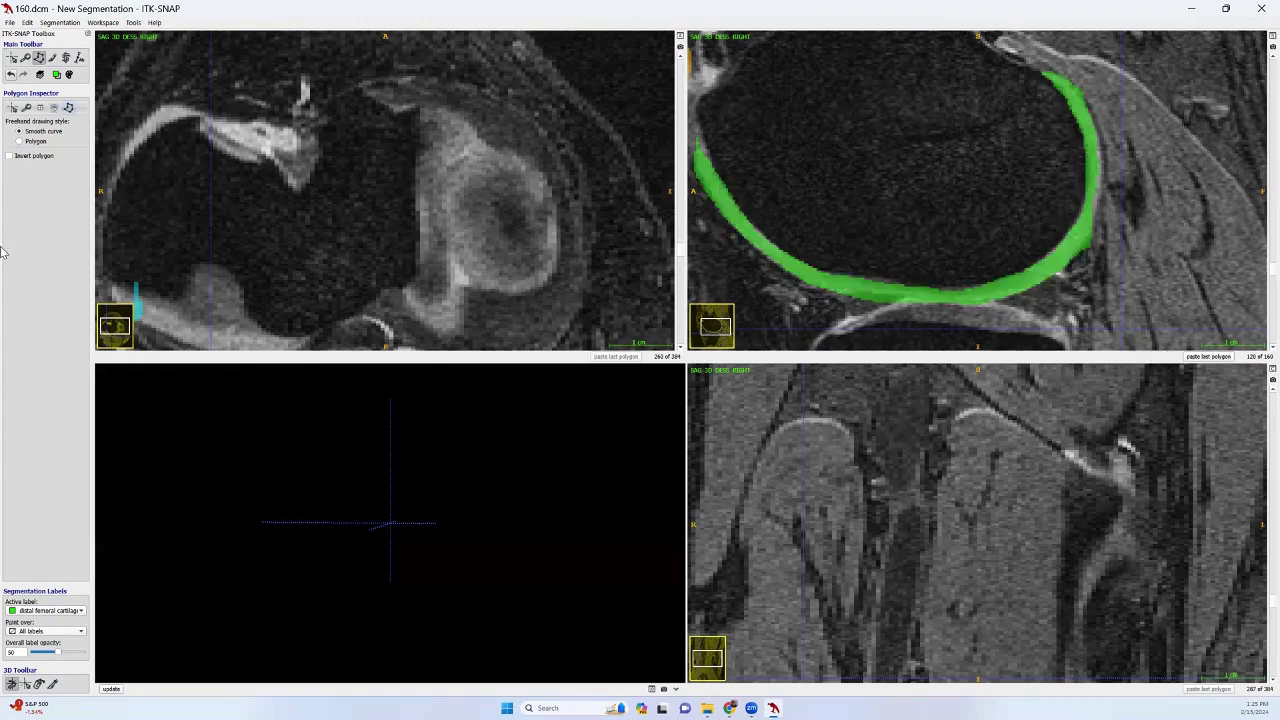
Trace the tibial cartilage on slice 120 and fill it cyan as proximal tibia cartilage.
{"action": "left_click", "coordinate": [45, 610]}
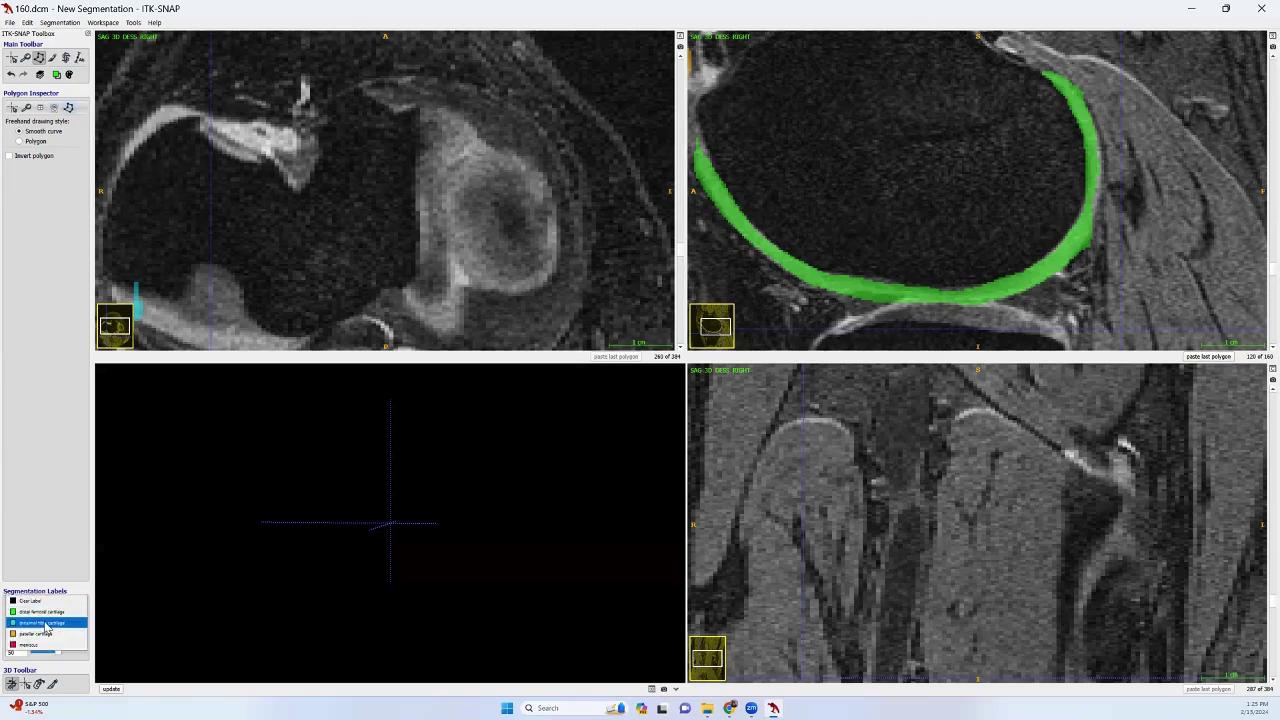
{"action": "left_click", "coordinate": [45, 622]}
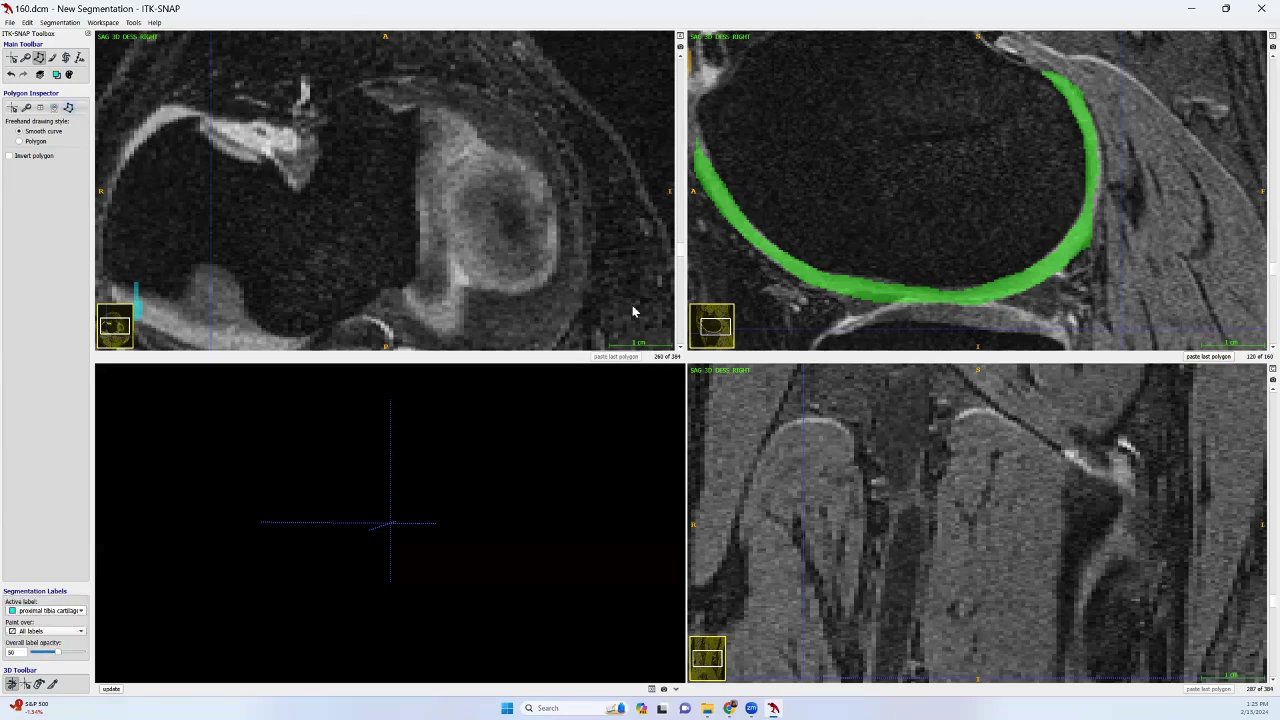
{"action": "left_click", "coordinate": [1044, 321]}
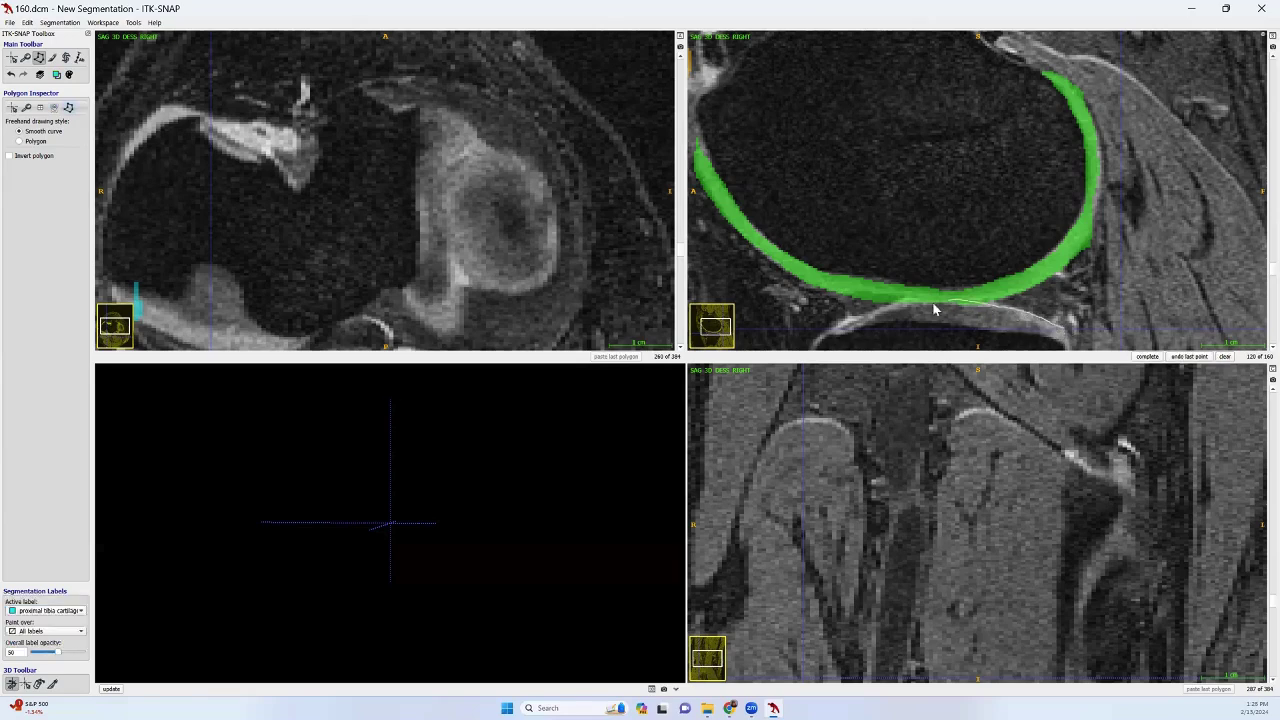
{"action": "mouse_move", "coordinate": [875, 316]}
{"action": "left_mouse_down"}
{"action": "mouse_move", "coordinate": [850, 327]}
{"action": "mouse_move", "coordinate": [1070, 346]}
{"action": "mouse_move", "coordinate": [1064, 333]}
{"action": "left_mouse_up"}
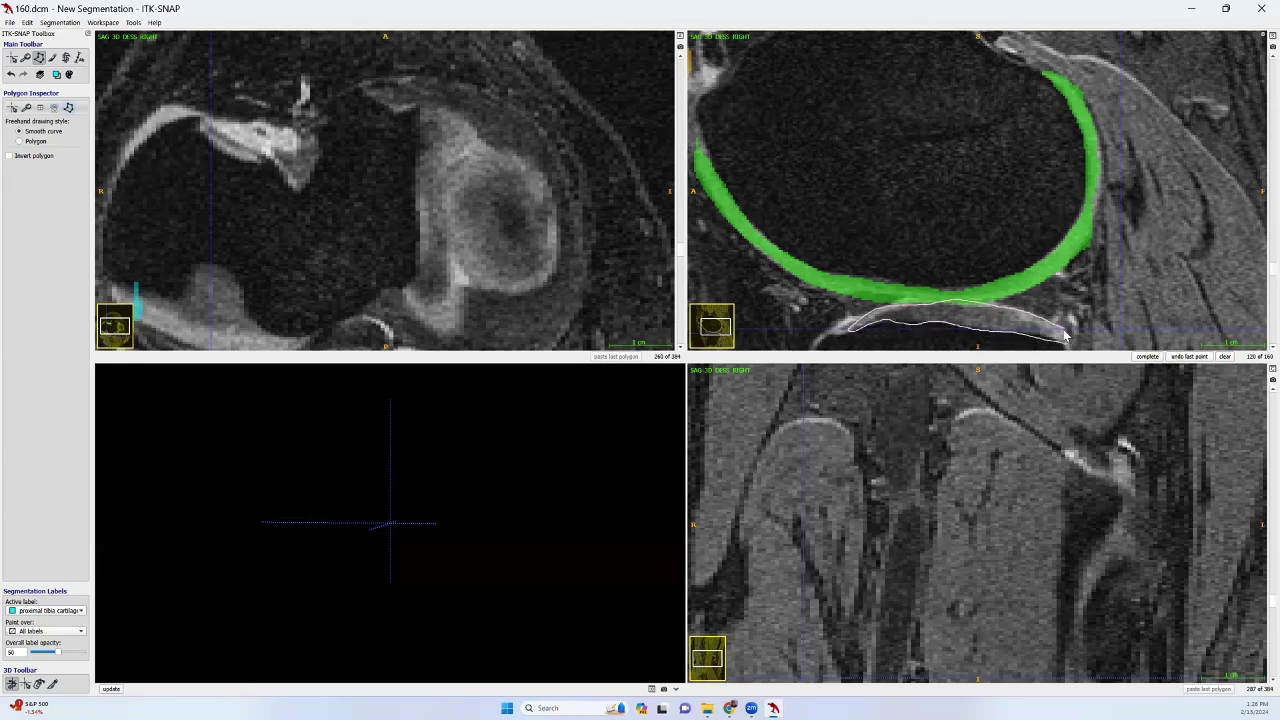
{"action": "left_click", "coordinate": [1147, 356]}
{"action": "left_click", "coordinate": [1147, 356]}
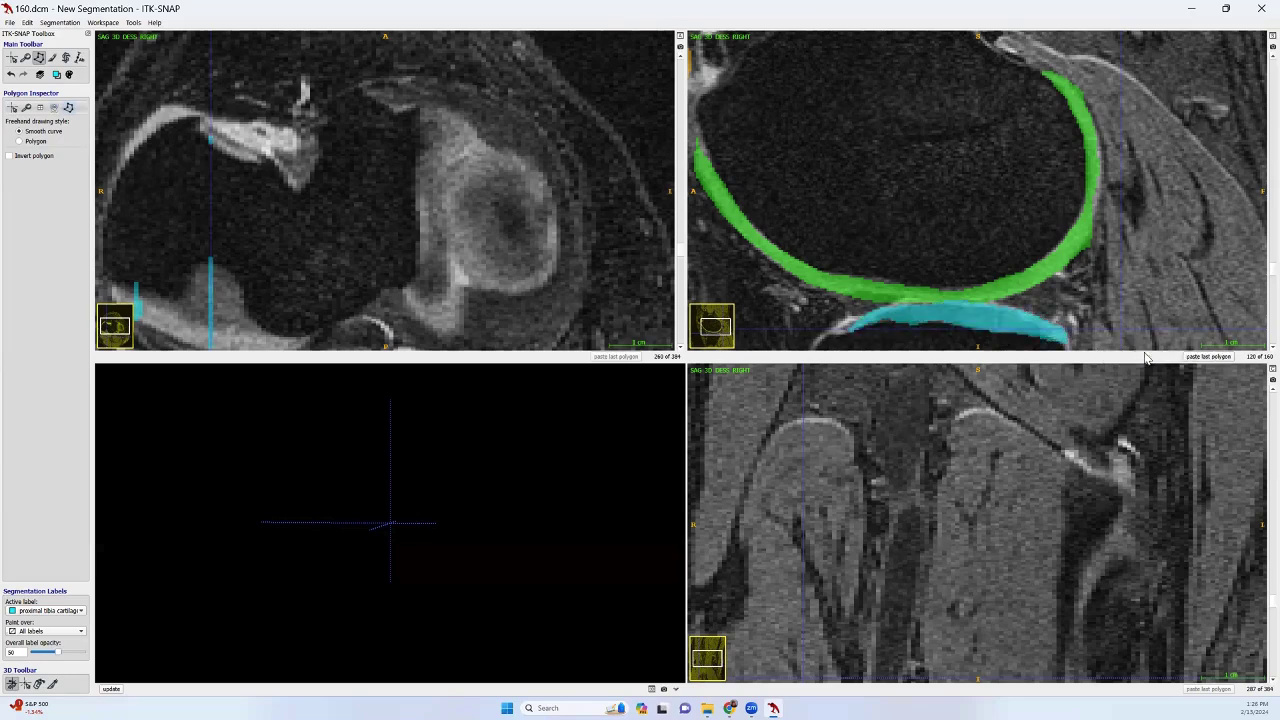
{"action": "left_click", "coordinate": [42, 611]}
Select the meniscus label and fill the right-hand meniscus wedge red.
{"action": "left_click", "coordinate": [40, 634]}
{"action": "left_click", "coordinate": [1001, 301]}
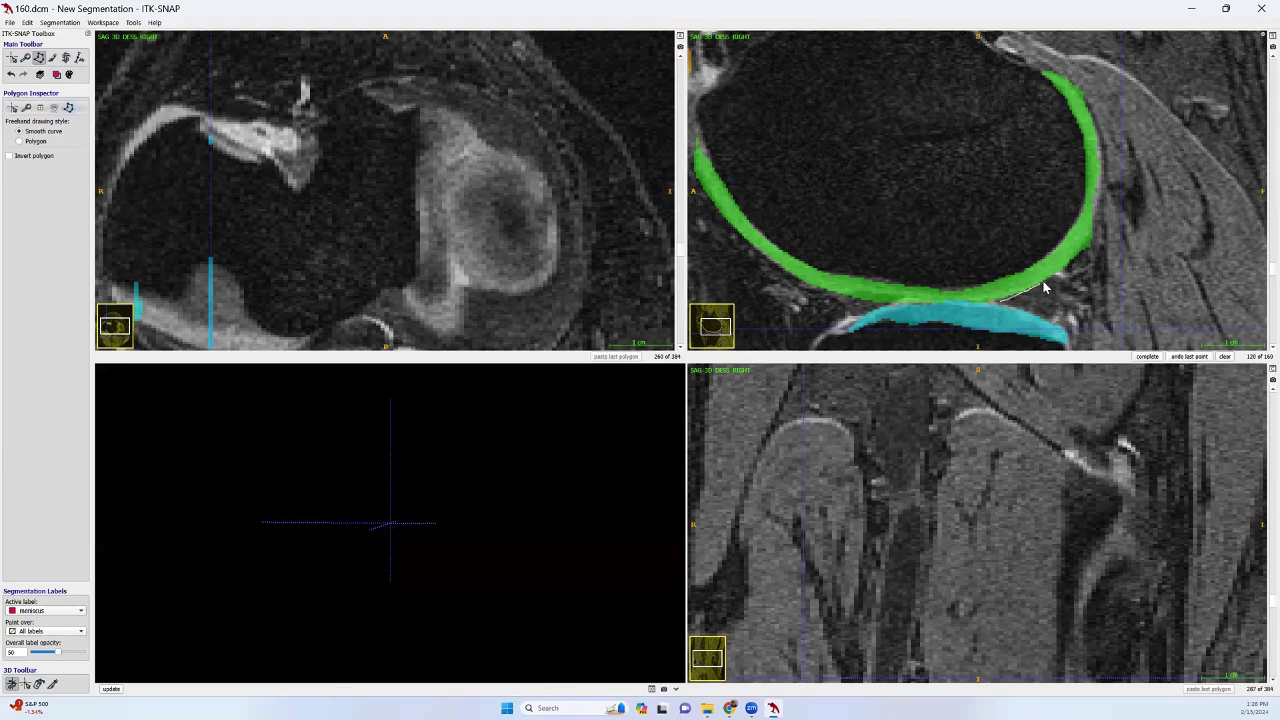
{"action": "mouse_move", "coordinate": [1060, 276]}
{"action": "left_mouse_down"}
{"action": "mouse_move", "coordinate": [1052, 322]}
{"action": "mouse_move", "coordinate": [1003, 308]}
{"action": "left_mouse_up"}
{"action": "left_click", "coordinate": [1002, 303]}
{"action": "left_click", "coordinate": [1148, 356]}
Fill the thin left-hand meniscus wedge red, then pick the crosshair tool.
{"action": "left_click", "coordinate": [847, 301]}
{"action": "mouse_move", "coordinate": [869, 306]}
{"action": "left_mouse_down"}
{"action": "mouse_move", "coordinate": [884, 305]}
{"action": "mouse_move", "coordinate": [843, 305]}
{"action": "left_mouse_up"}
{"action": "left_click", "coordinate": [1147, 356]}
{"action": "left_click", "coordinate": [1147, 357]}
{"action": "scroll", "coordinate": [1014, 181], "scroll_direction": "up", "scroll_amount": 1}
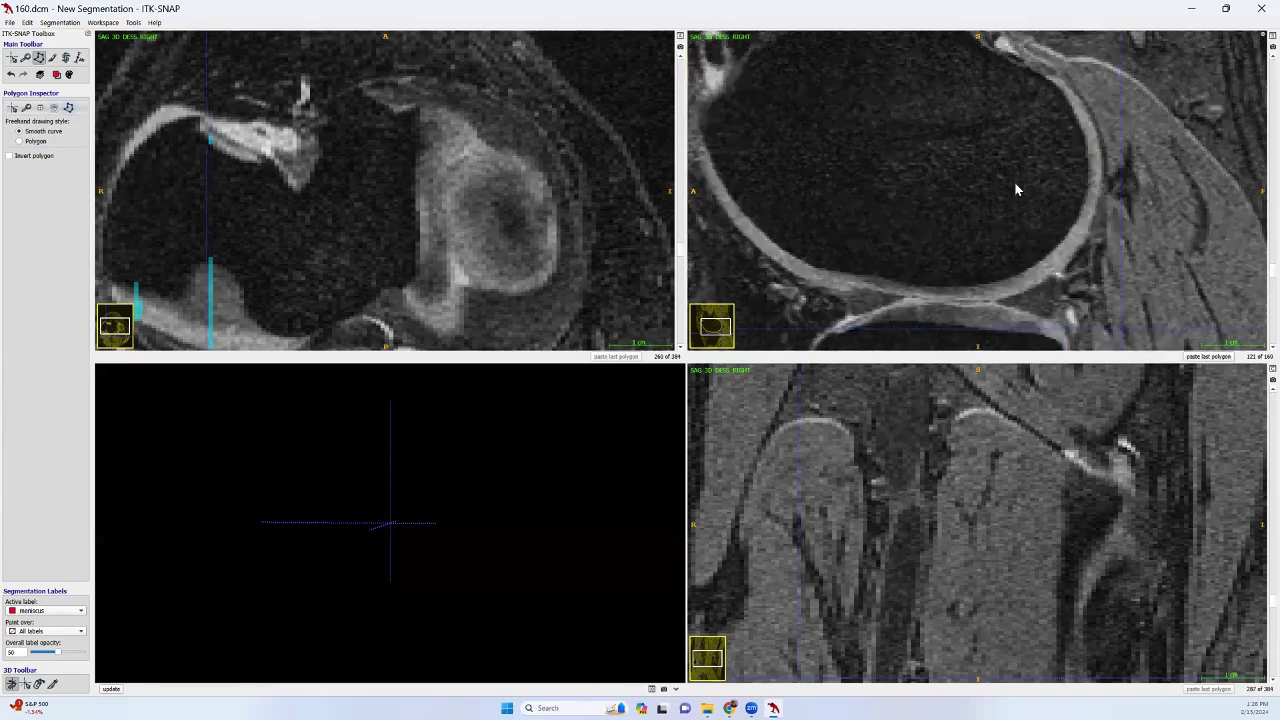
{"action": "scroll", "coordinate": [1014, 188], "scroll_direction": "down", "scroll_amount": 1}
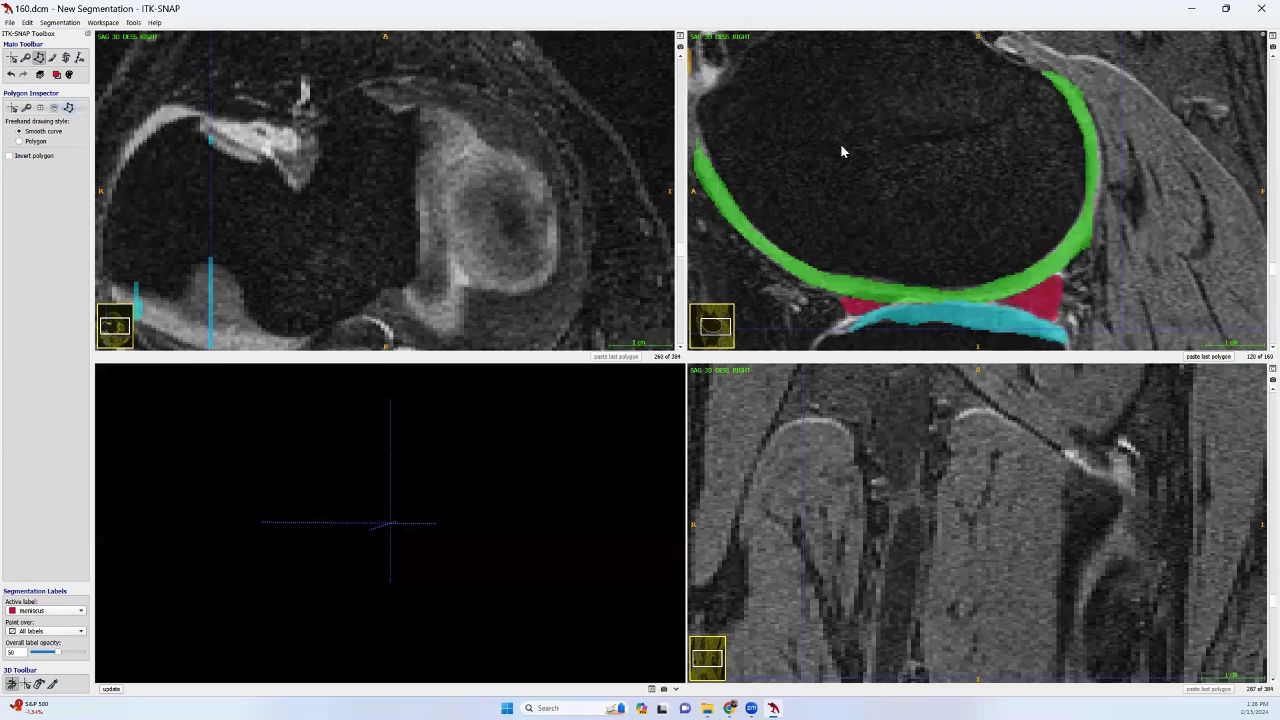
{"action": "left_click", "coordinate": [12, 57]}
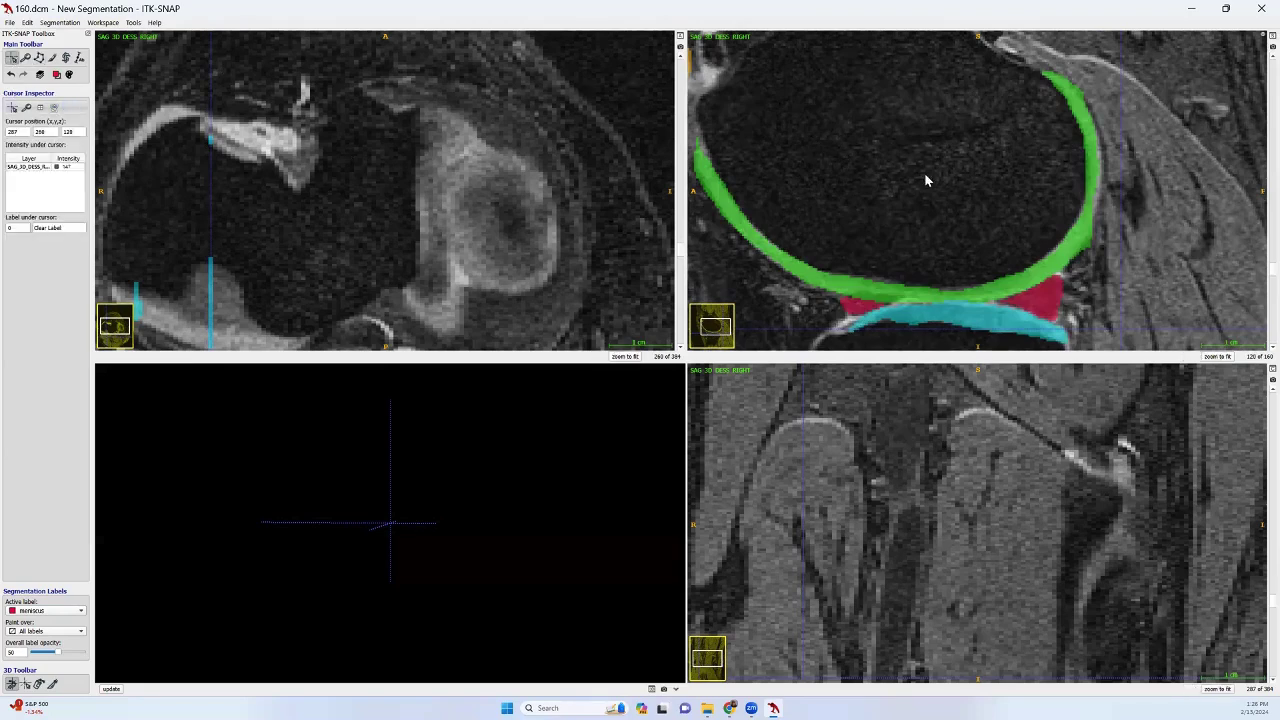
Fit the whole knee in every view and step the sagittal view to slice 41.
{"action": "left_click", "coordinate": [924, 210]}
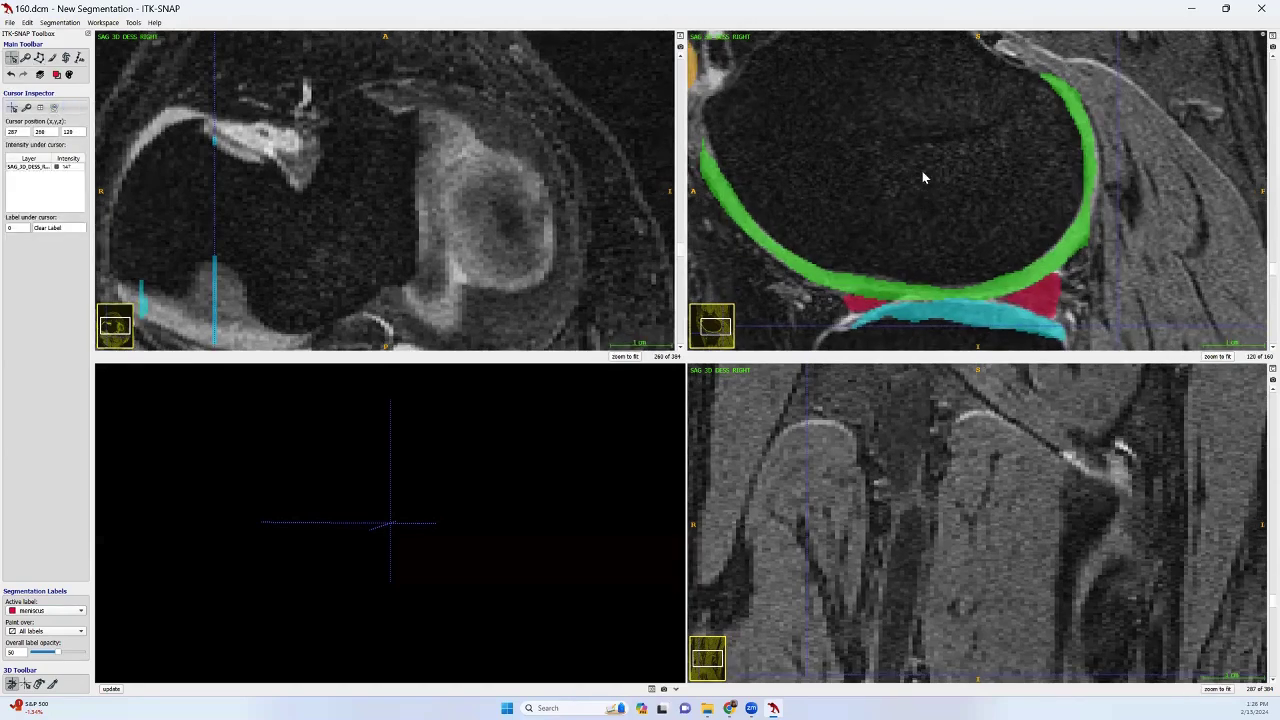
{"action": "key", "text": "f"}
{"action": "scroll", "coordinate": [922, 171], "scroll_direction": "down", "scroll_amount": 1}
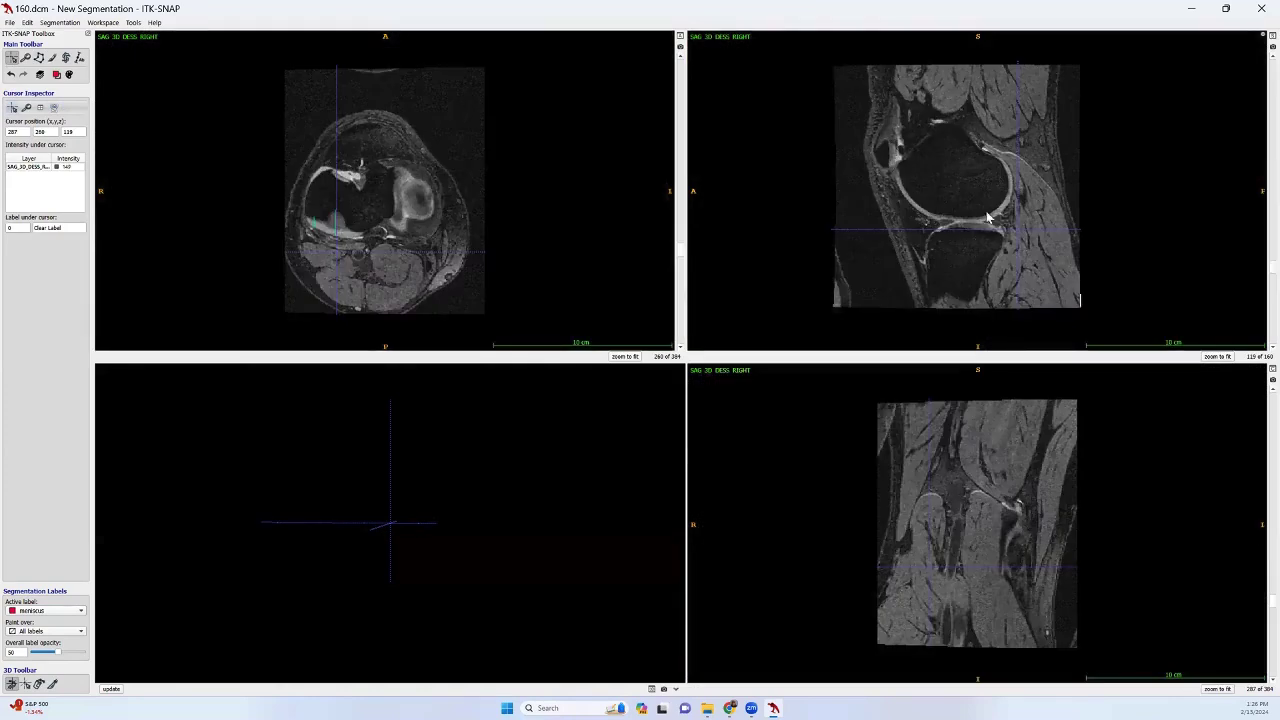
{"action": "scroll", "coordinate": [966, 207], "scroll_direction": "down", "scroll_amount": 7}
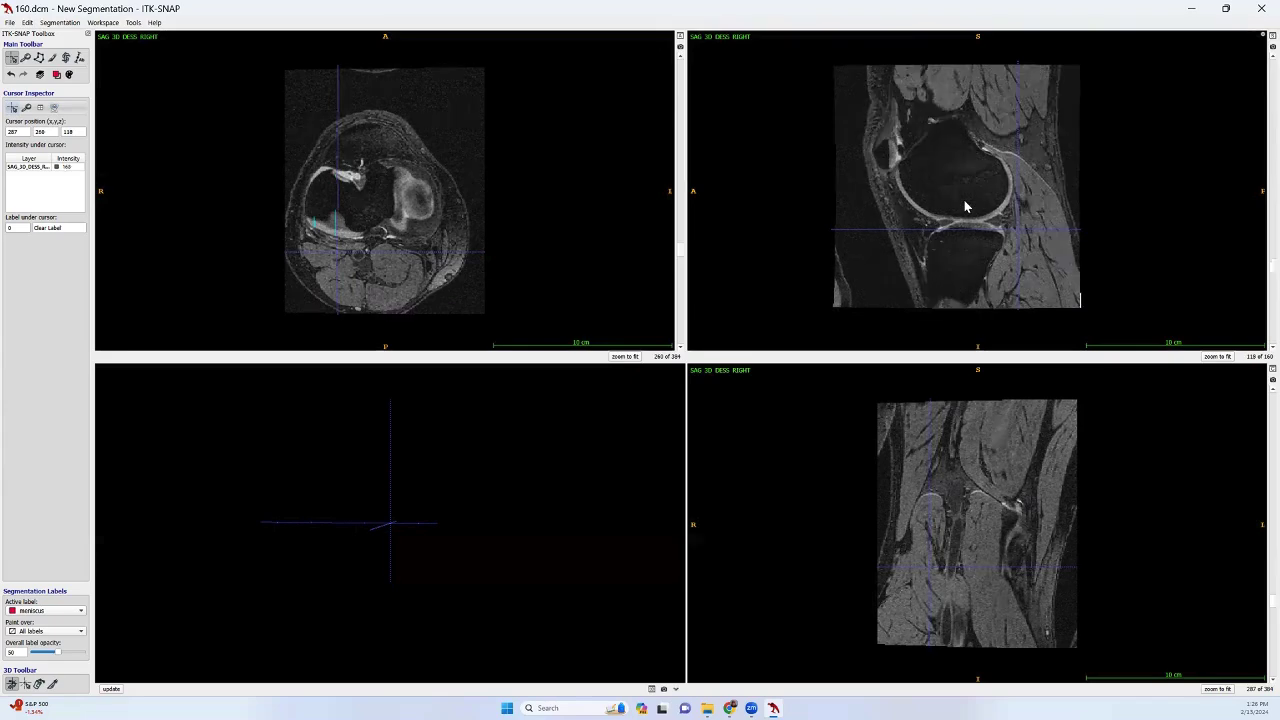
{"action": "scroll", "coordinate": [965, 206], "scroll_direction": "down", "scroll_amount": 15}
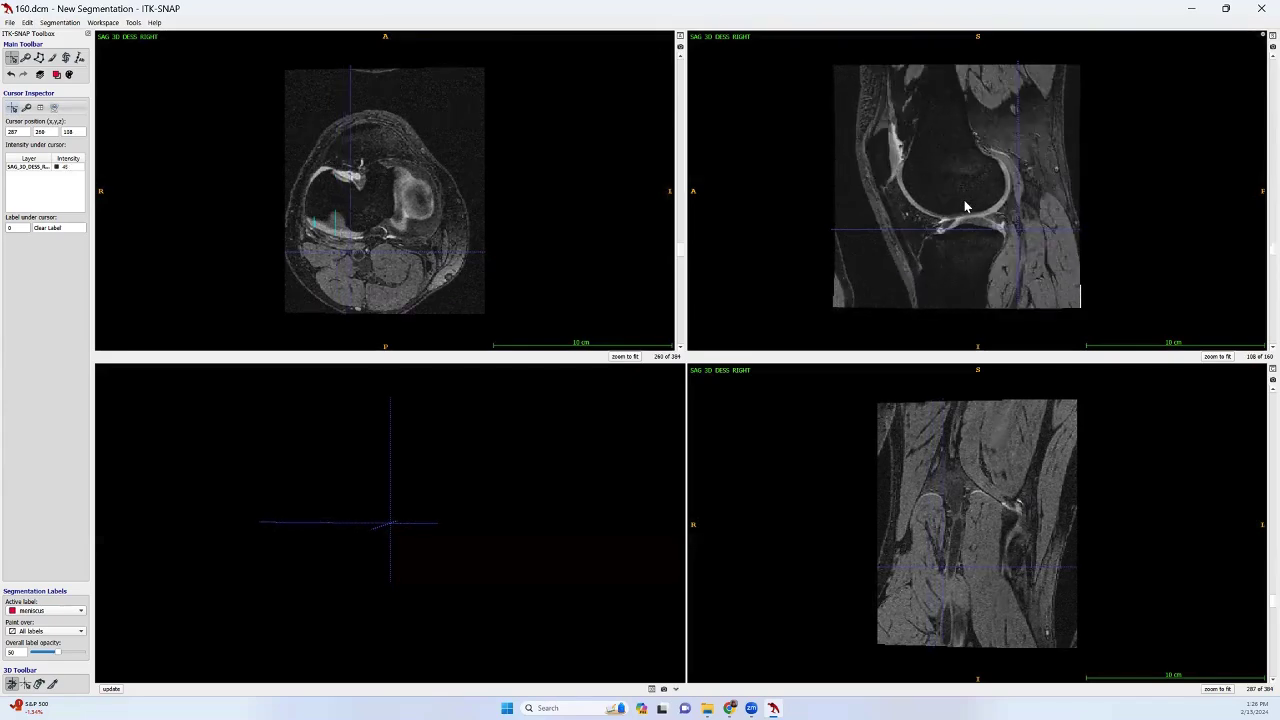
{"action": "scroll", "coordinate": [966, 207], "scroll_direction": "down", "scroll_amount": 18}
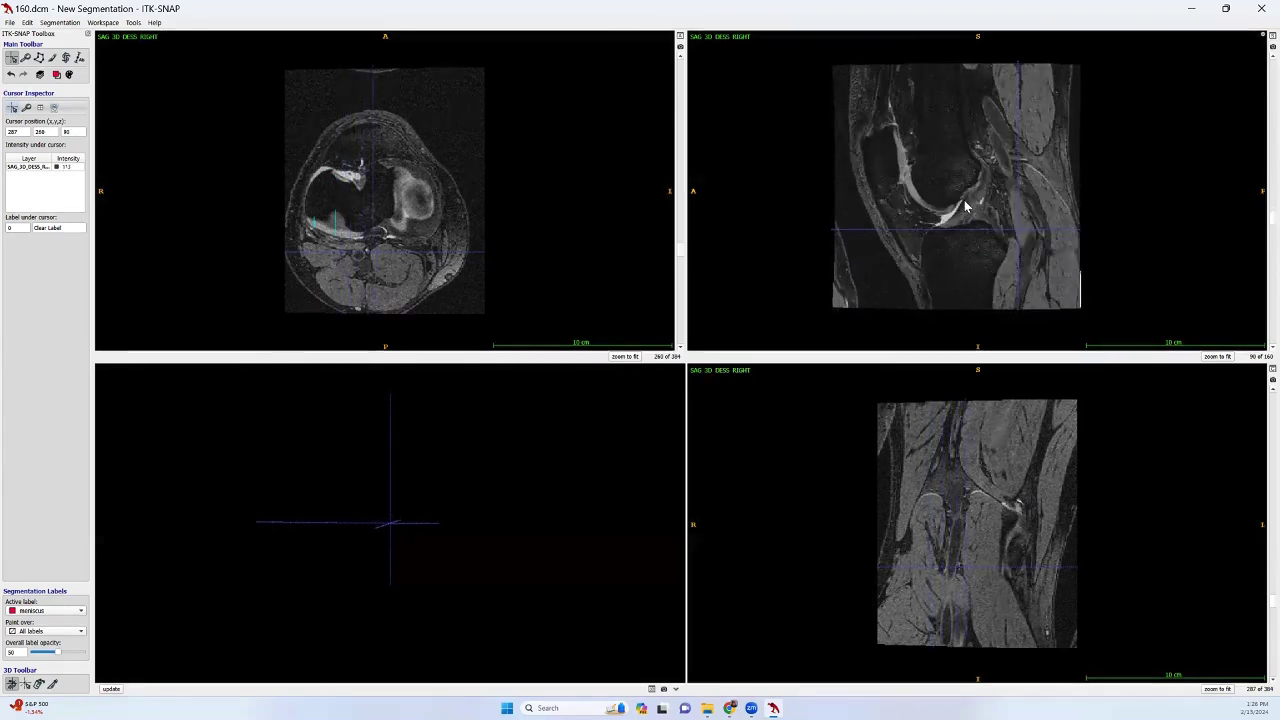
{"action": "scroll", "coordinate": [966, 207], "scroll_direction": "down", "scroll_amount": 14}
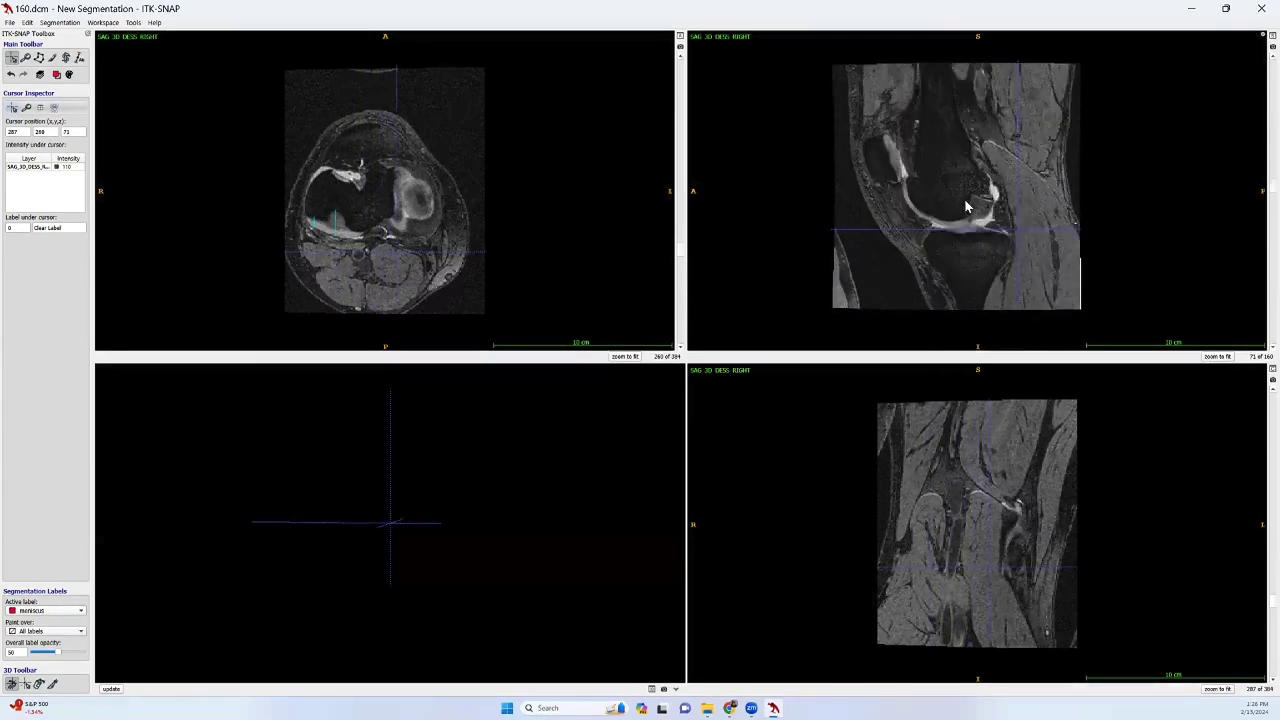
{"action": "scroll", "coordinate": [967, 202], "scroll_direction": "down", "scroll_amount": 16}
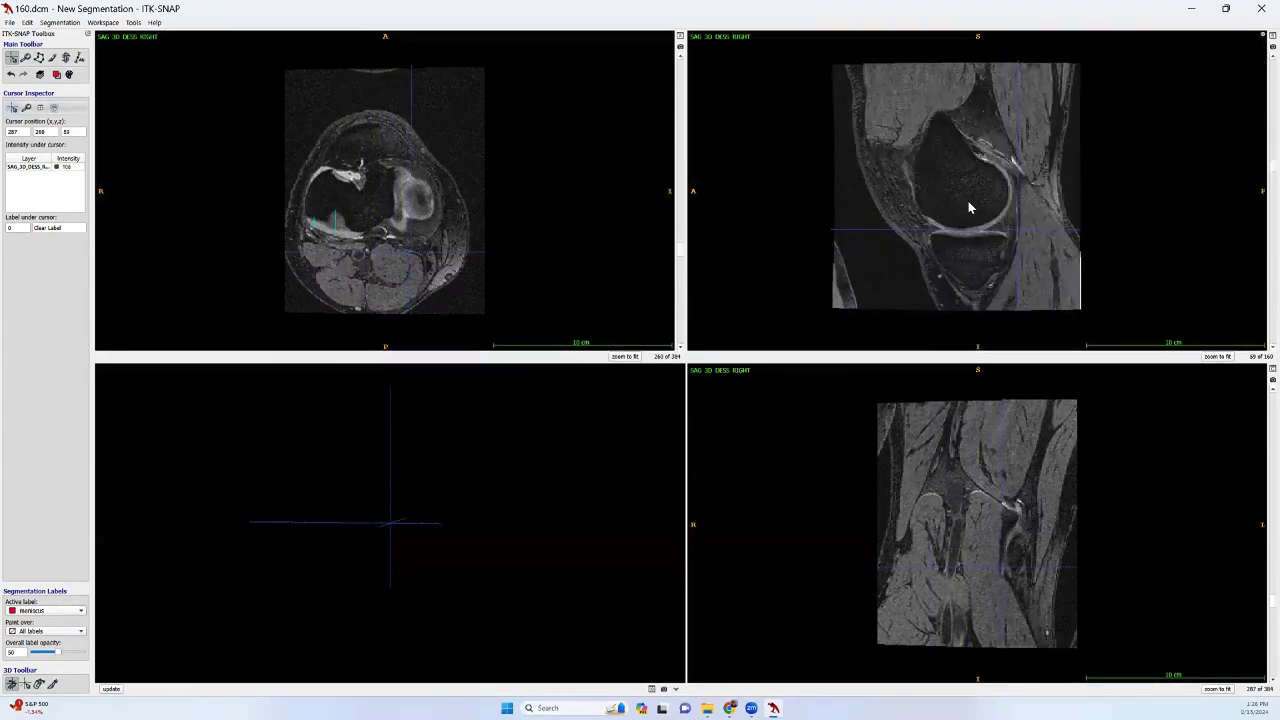
{"action": "scroll", "coordinate": [970, 207], "scroll_direction": "down", "scroll_amount": 4}
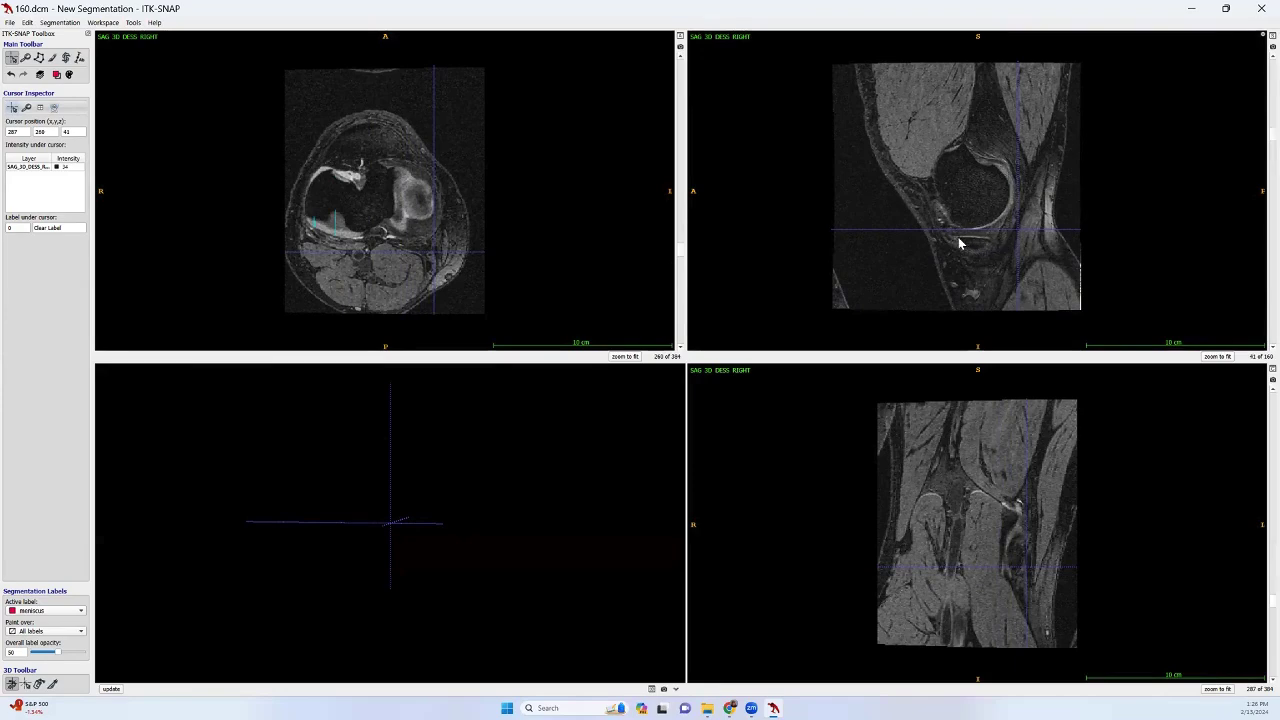
{"action": "left_click", "coordinate": [60, 23]}
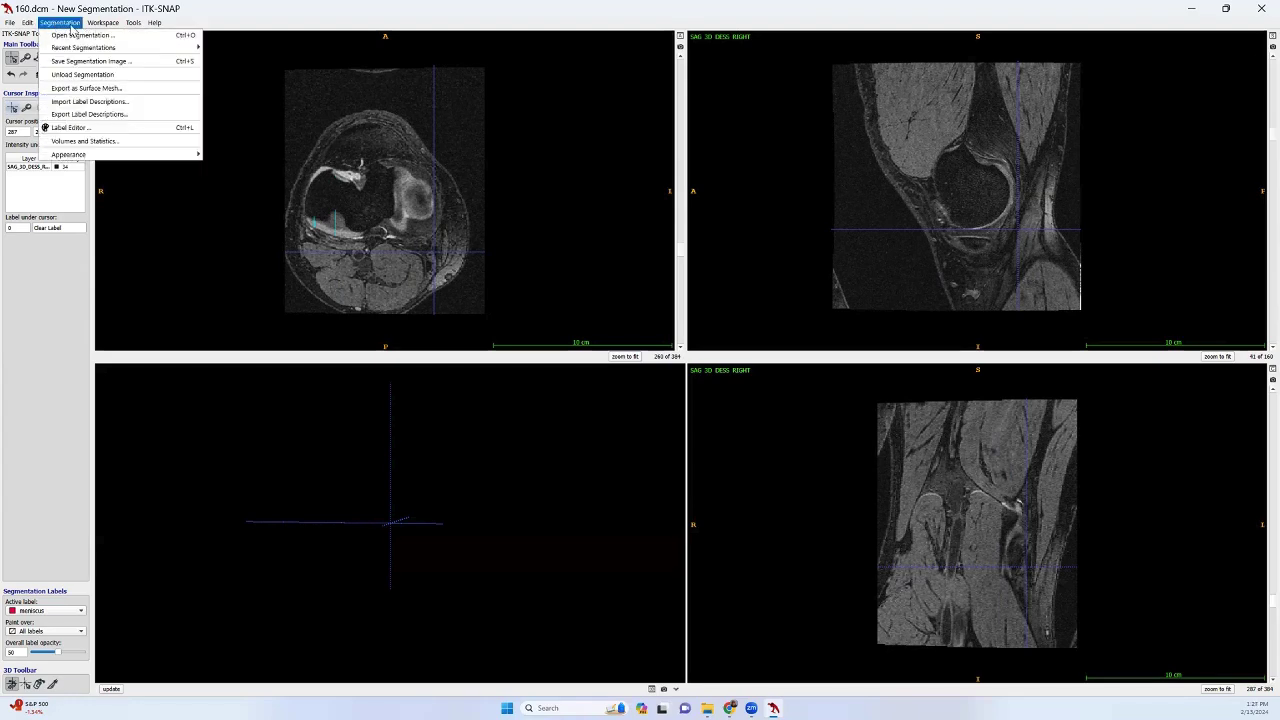
Save the segmentation image in NIfTI format as Untitled.nii.gz.
{"action": "left_click", "coordinate": [82, 61]}
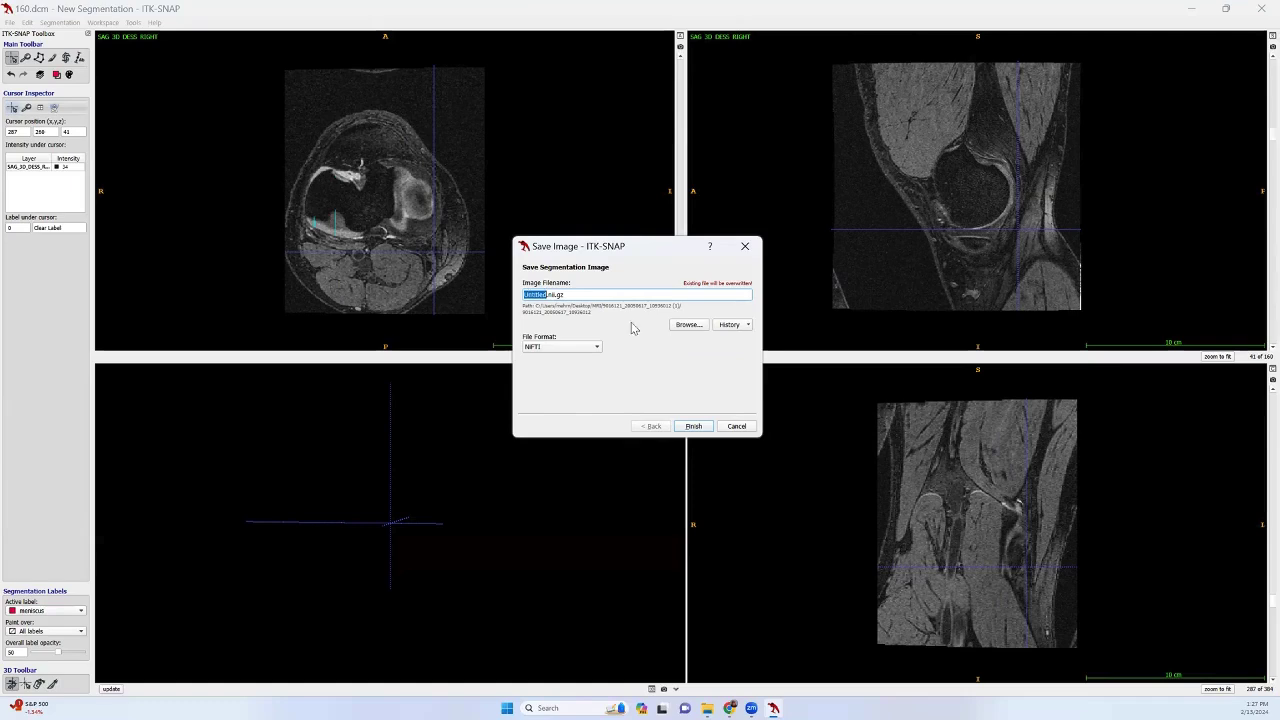
{"action": "left_click", "coordinate": [695, 427]}
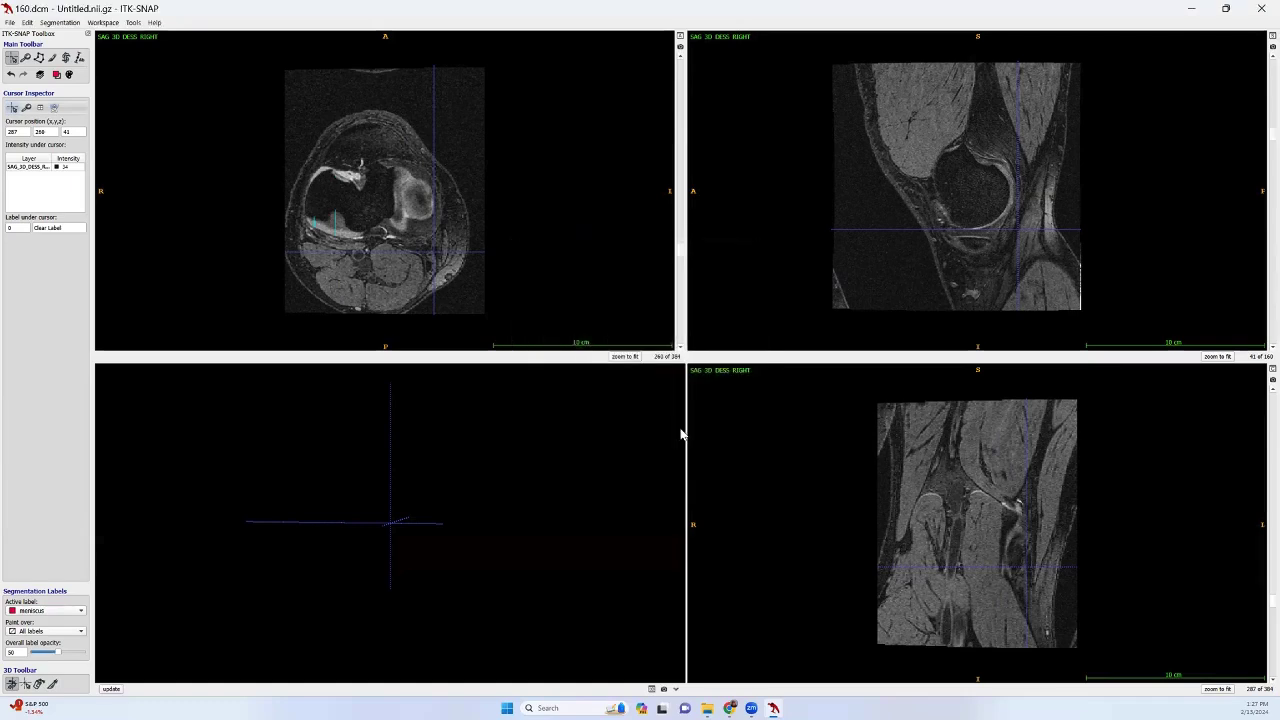